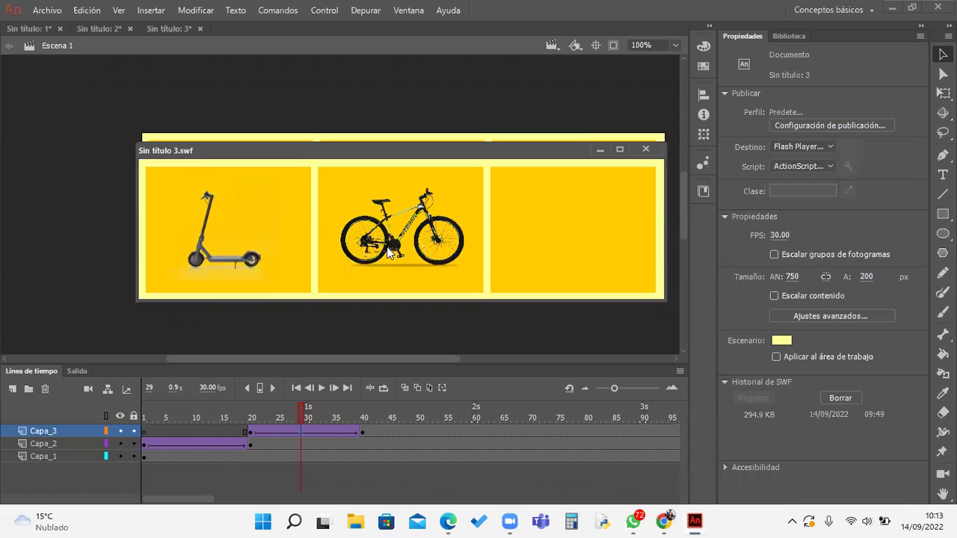
# Step: Close the movie preview and add a new layer above Capa_3 with a blank keyframe at frame 40
pyautogui.click(647, 150)
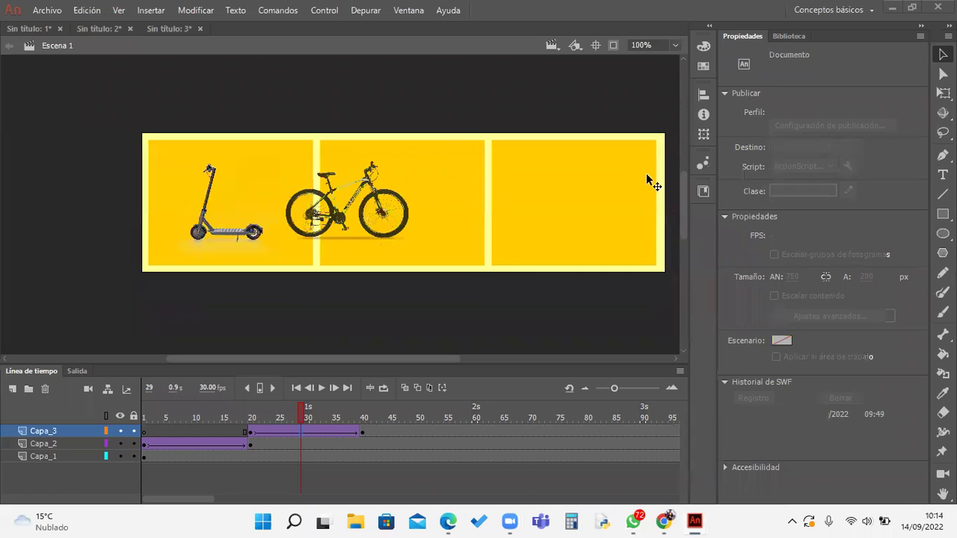
pyautogui.click(279, 417)
pyautogui.moveTo(235, 418); pyautogui.dragTo(368, 461)
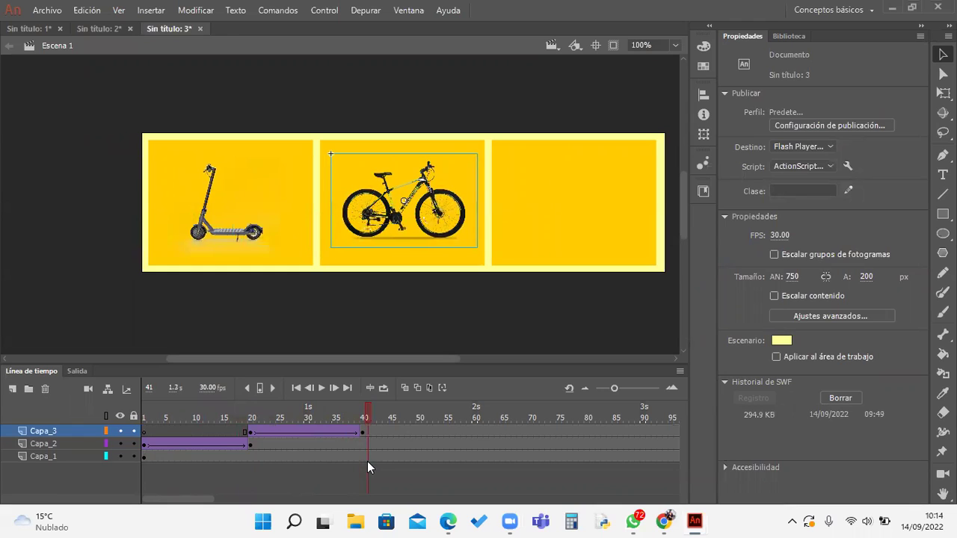
pyautogui.click(13, 390)
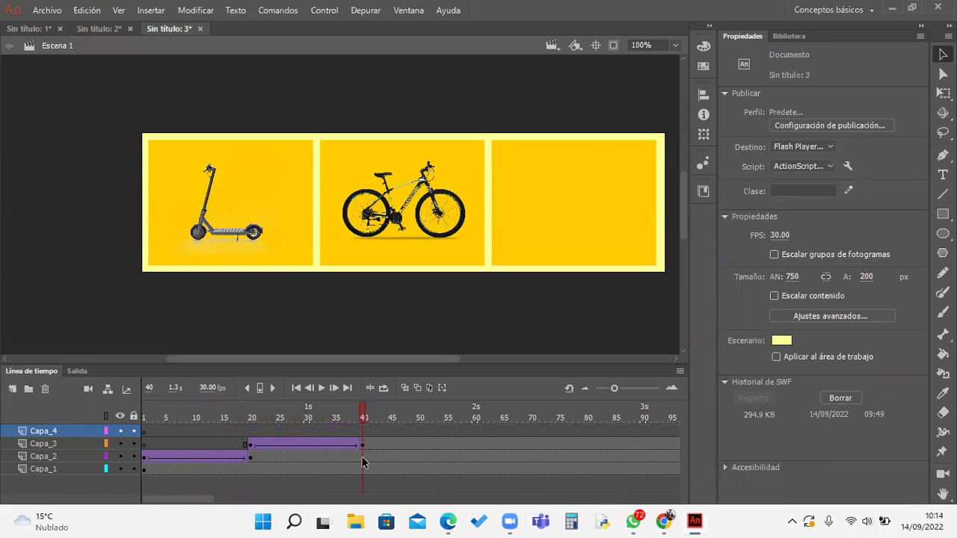
pyautogui.click(364, 432)
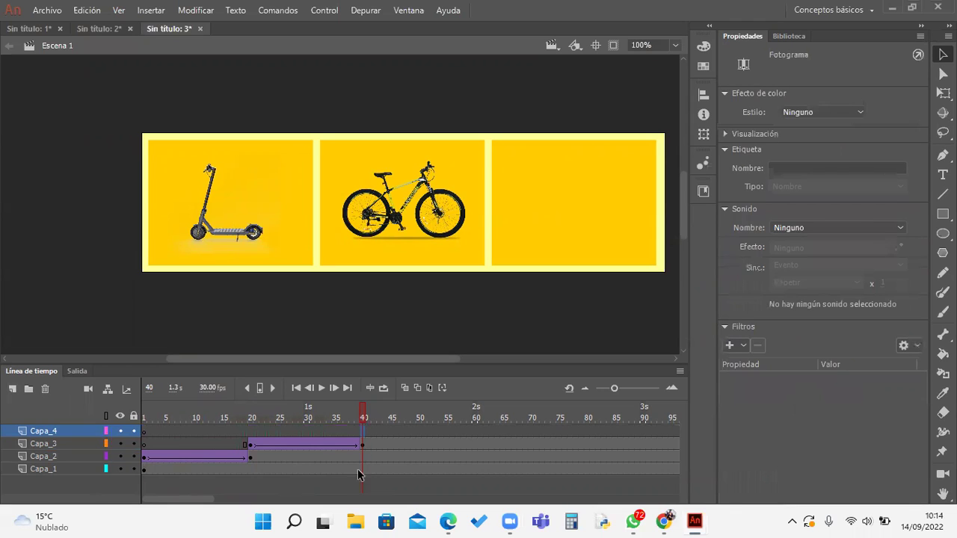
pyautogui.click(261, 389)
# Step: Place the suzuki-um125 motorcycle image from the library on the stage in Capa_4 at frame 40
pyautogui.click(792, 36)
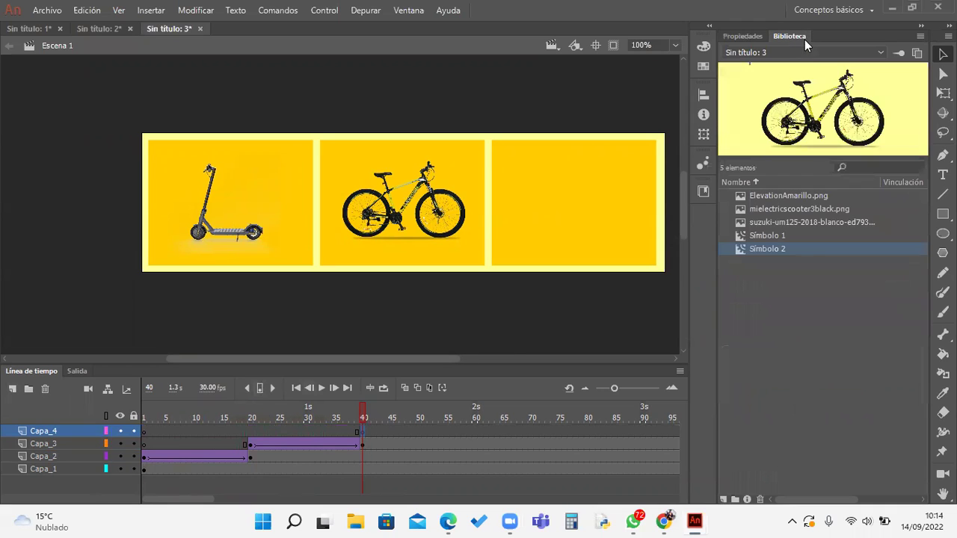
pyautogui.click(802, 222)
pyautogui.moveTo(793, 221); pyautogui.dragTo(363, 259)
pyautogui.moveTo(498, 261); pyautogui.dragTo(457, 282)
pyautogui.scroll(-3, 458, 282)
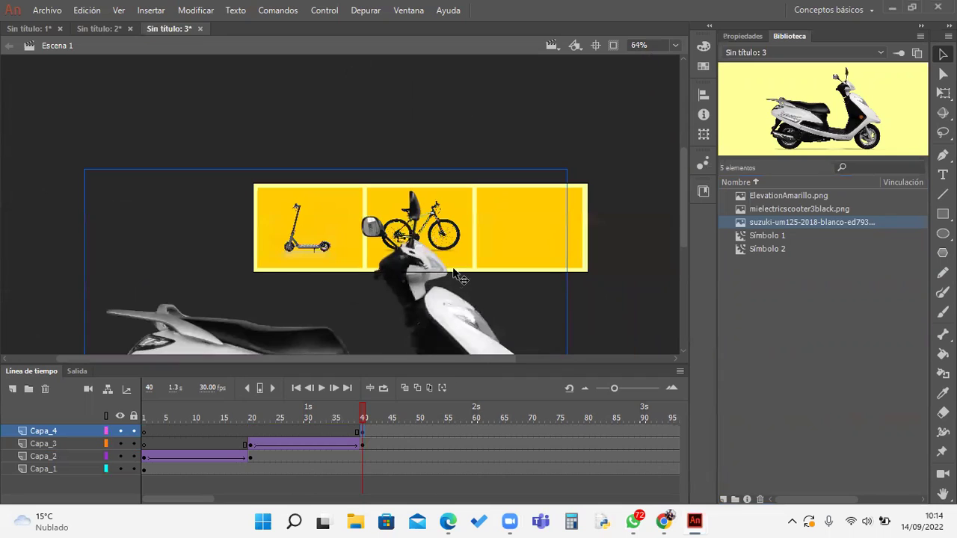
pyautogui.moveTo(462, 335); pyautogui.dragTo(484, 237)
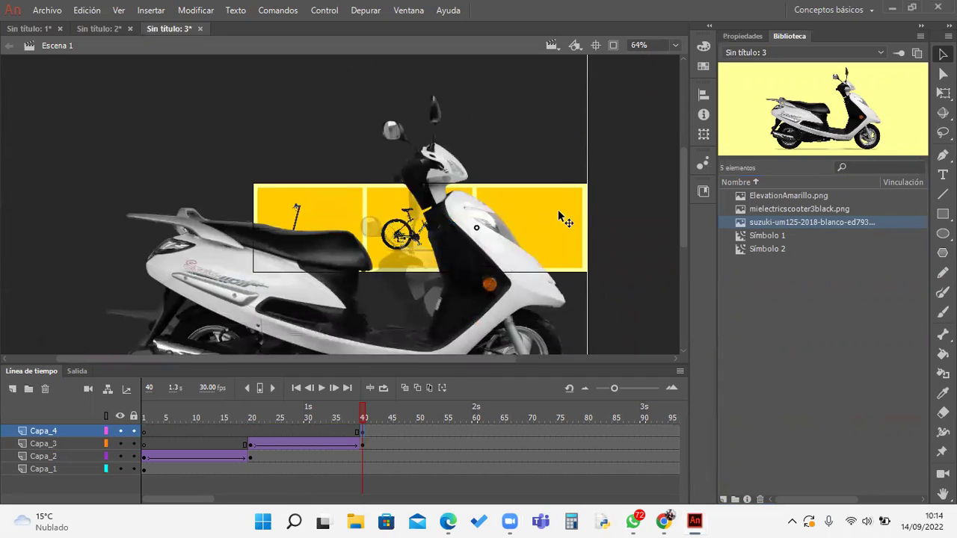
# Step: Scale the motorcycle image down with Free Transform and fit it inside the empty third yellow box
pyautogui.press('q')
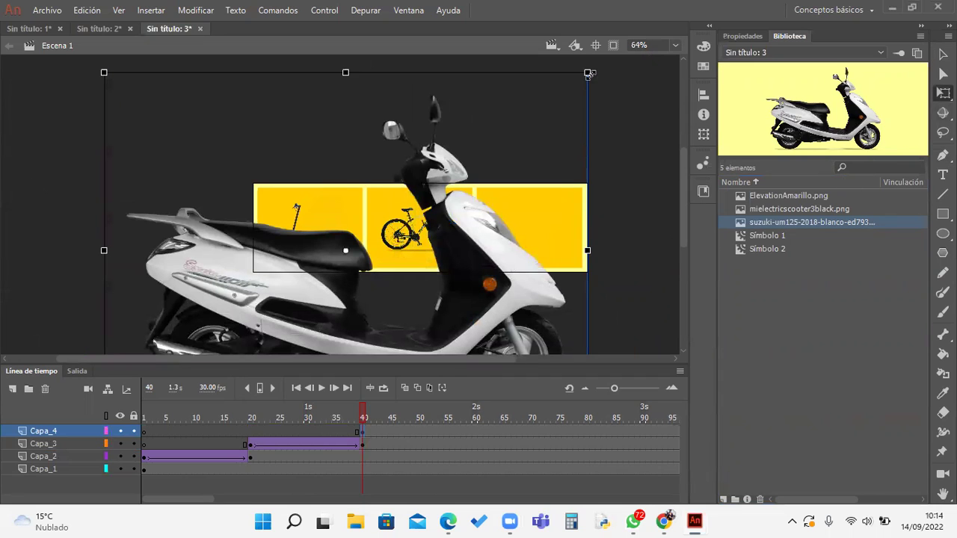
pyautogui.moveTo(582, 78); pyautogui.dragTo(396, 227)
pyautogui.moveTo(411, 281); pyautogui.dragTo(560, 255)
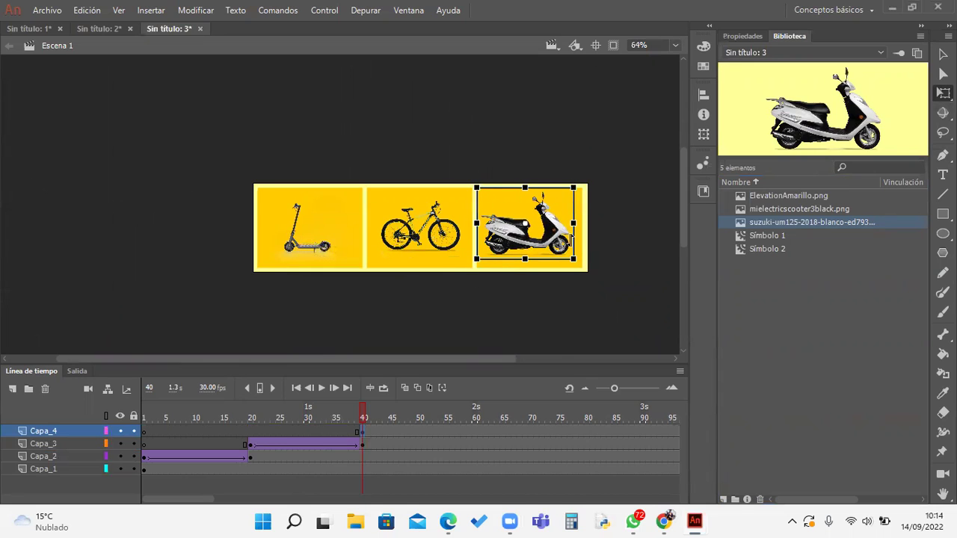
pyautogui.hotkey('ctrl', '1')
pyautogui.moveTo(576, 268); pyautogui.dragTo(558, 257)
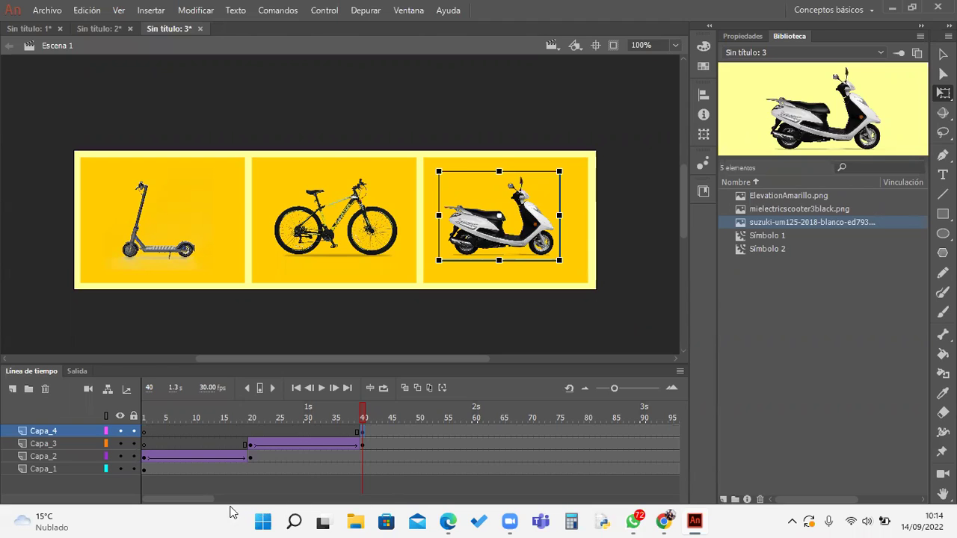
# Step: Convert the motorcycle image into a movie clip symbol named Símbolo 3
pyautogui.moveTo(203, 499); pyautogui.dragTo(223, 501)
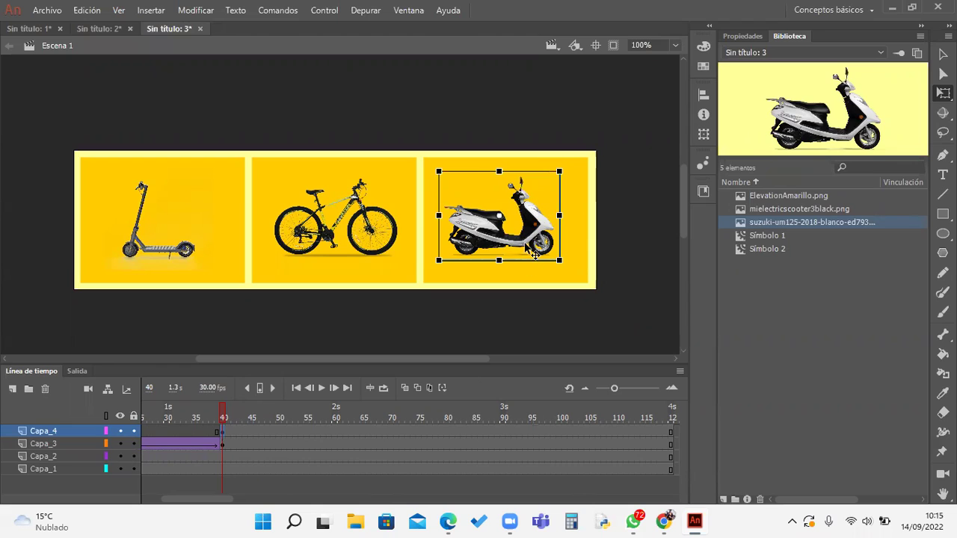
pyautogui.press('v')
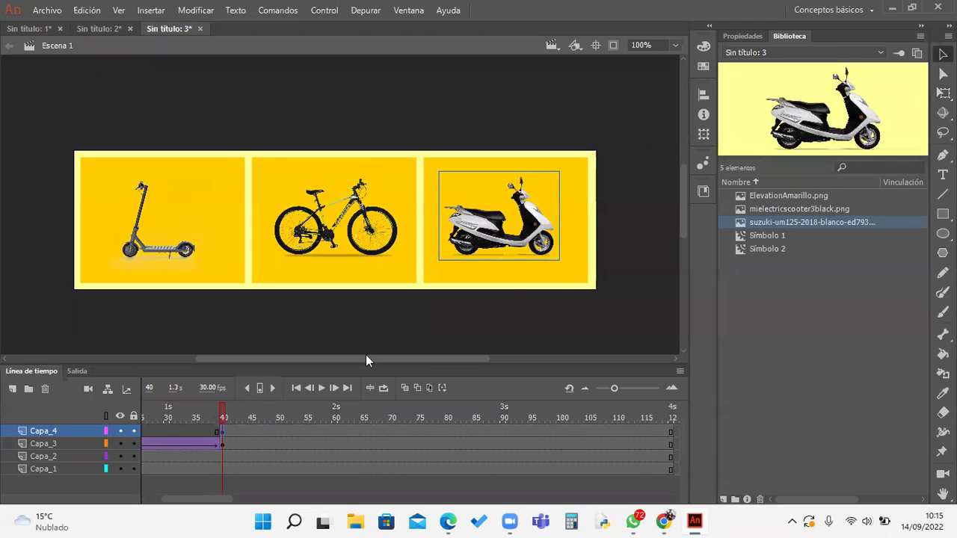
pyautogui.hscroll(3, 367, 358)
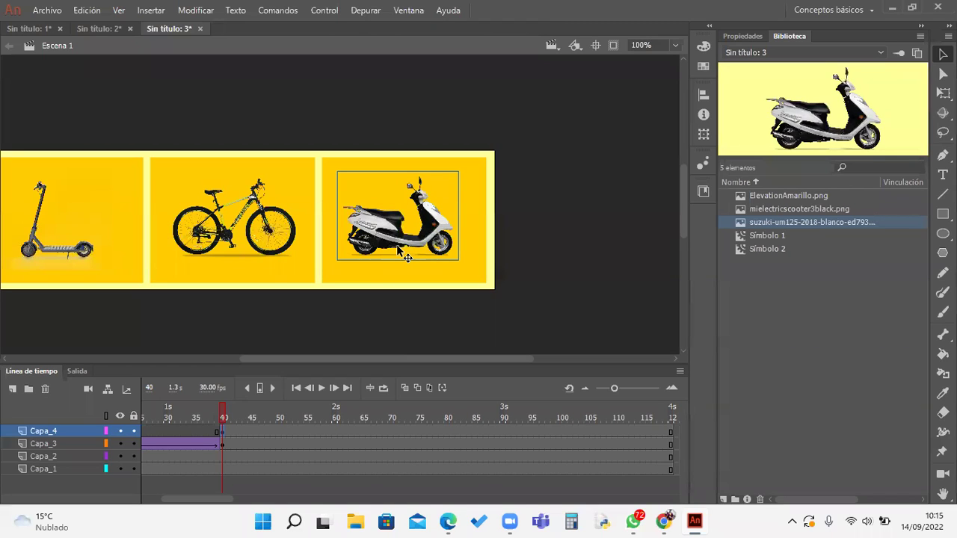
pyautogui.moveTo(426, 250); pyautogui.dragTo(430, 250)
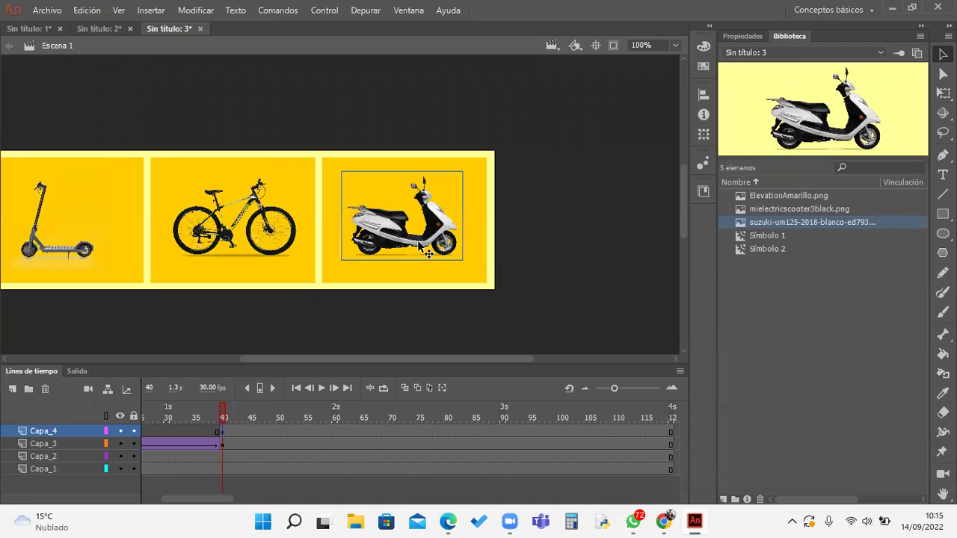
pyautogui.rightClick(419, 251)
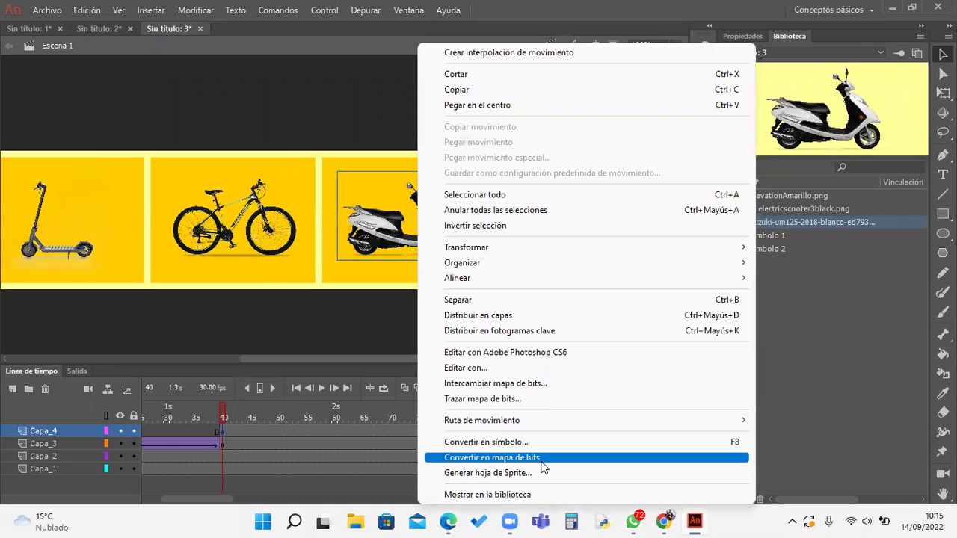
pyautogui.click(543, 444)
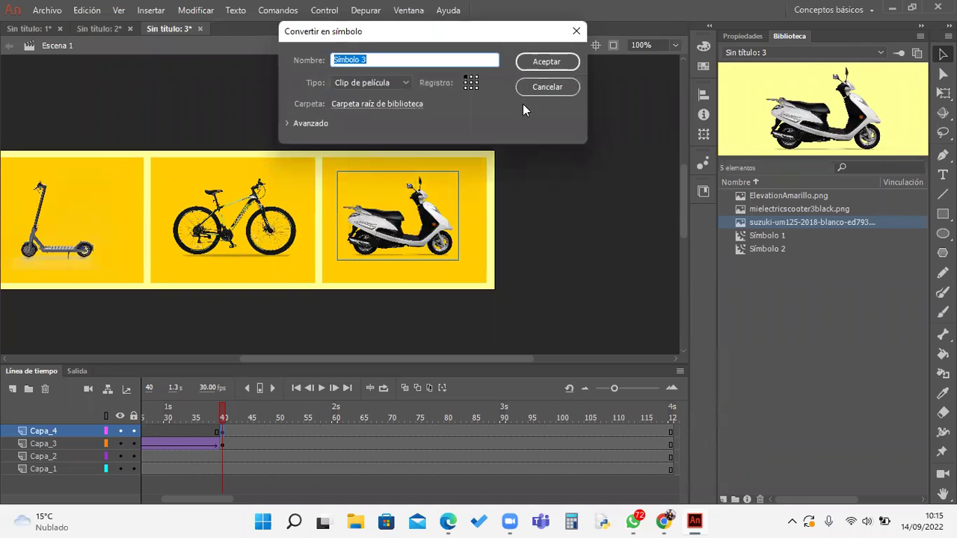
pyautogui.click(546, 62)
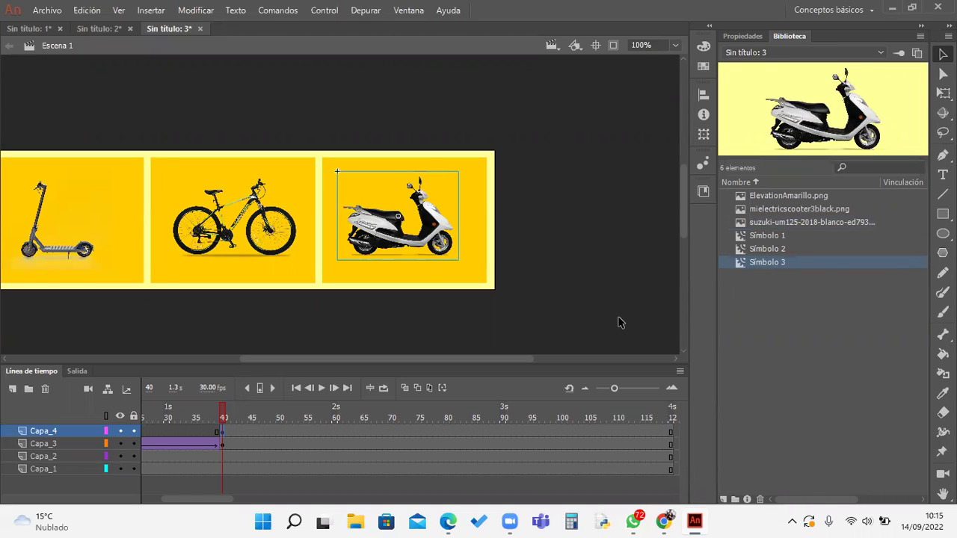
# Step: Shrink the motorcycle symbol about its centre to about 32 × 23 px at frame 40 of Capa_4
pyautogui.press('q')
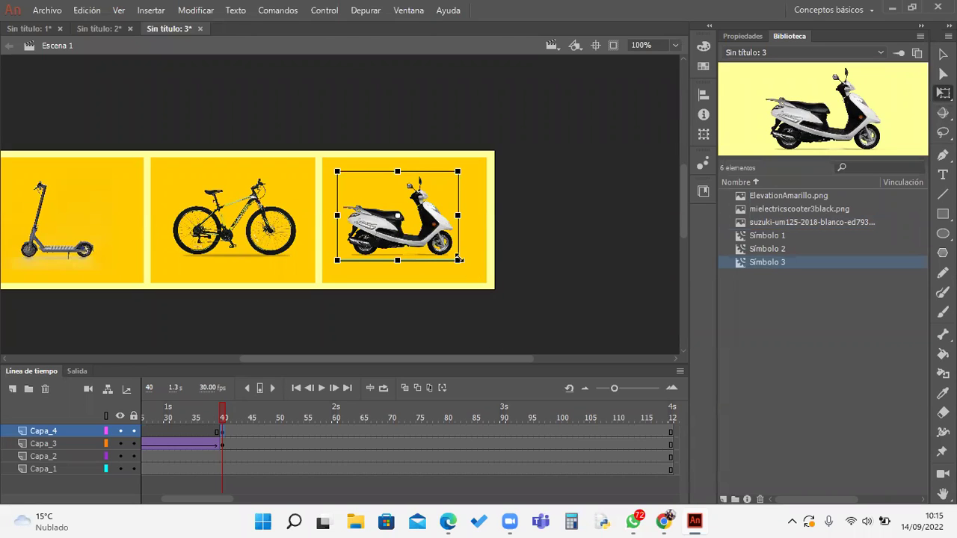
pyautogui.moveTo(457, 259); pyautogui.dragTo(411, 222)
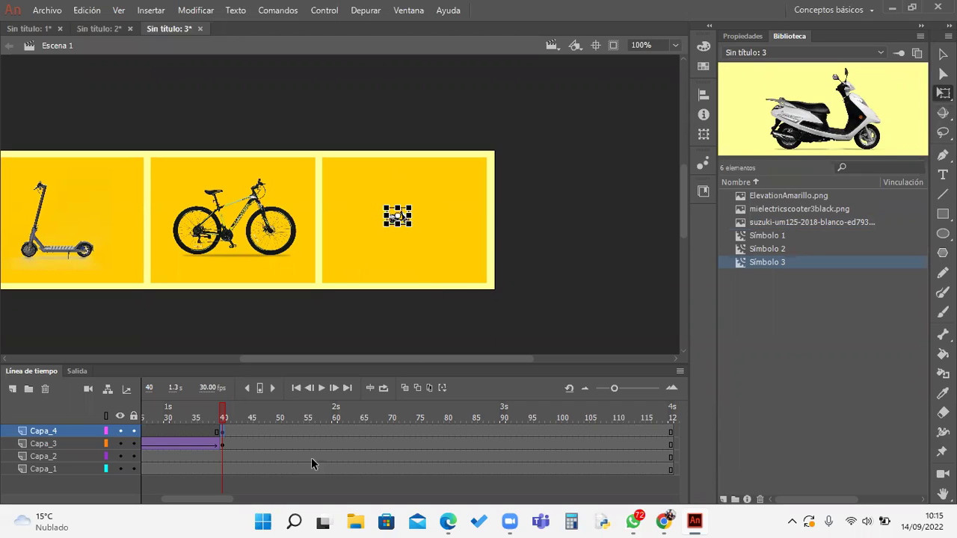
pyautogui.click(334, 432)
pyautogui.click(223, 432)
# Step: Apply an Alfa colour effect of 0% to the motorcycle symbol at frame 40
pyautogui.press('v')
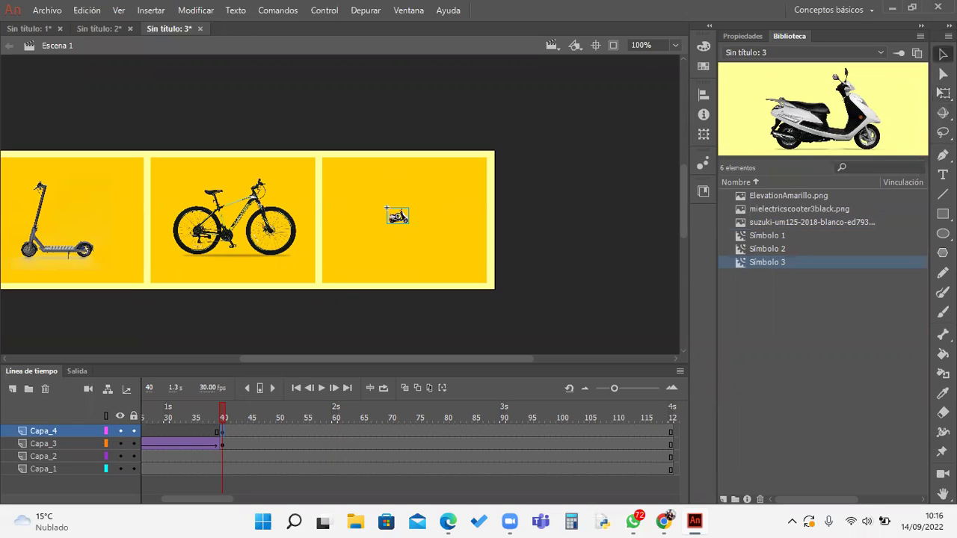
pyautogui.click(745, 36)
pyautogui.click(861, 228)
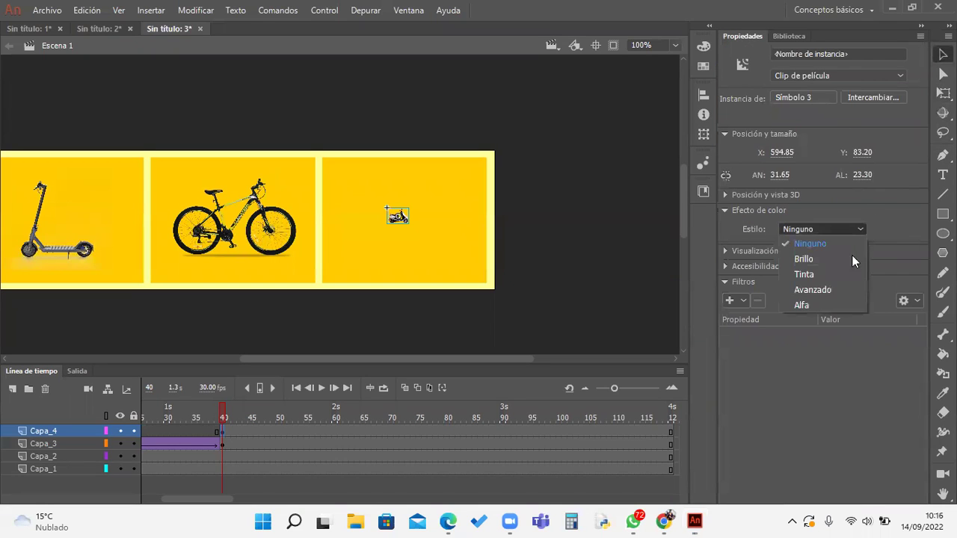
pyautogui.click(836, 301)
pyautogui.moveTo(863, 252); pyautogui.dragTo(783, 251)
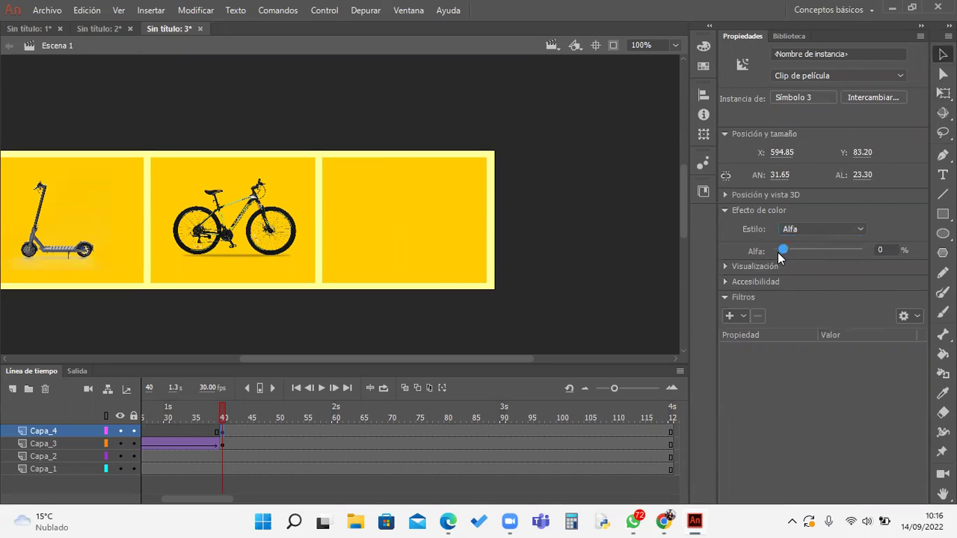
# Step: Insert a keyframe at frame 60 of Capa_4 and set the motorcycle symbol's Alfa to 100% there
pyautogui.click(335, 432)
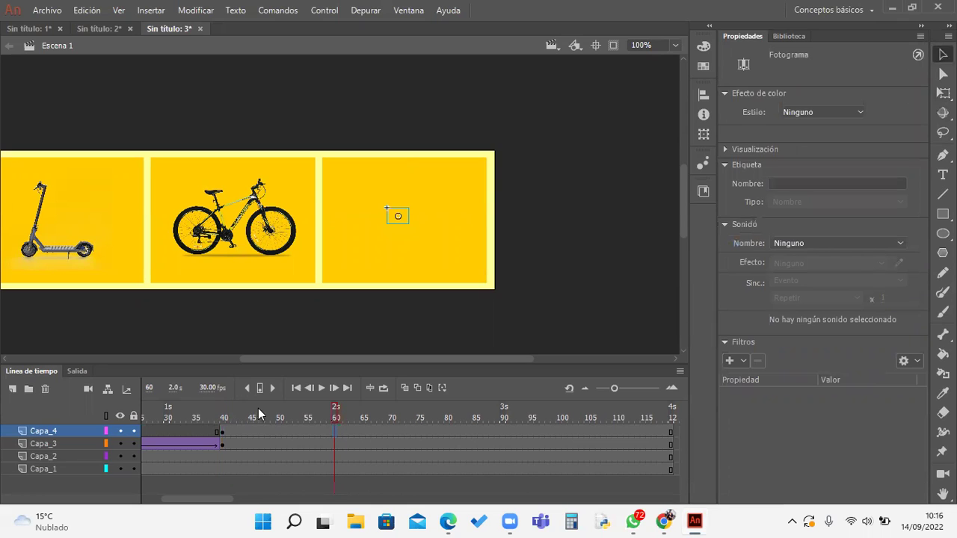
pyautogui.press('F6')
pyautogui.click(394, 217)
pyautogui.click(796, 229)
pyautogui.click(819, 307)
pyautogui.moveTo(786, 250); pyautogui.dragTo(862, 250)
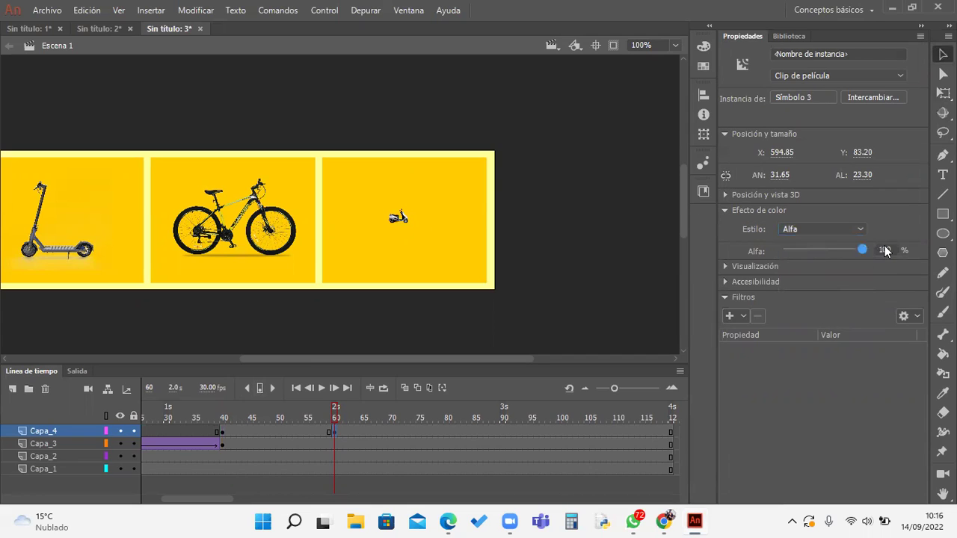
# Step: Enlarge the motorcycle to about 190 × 140 px at frame 60 and create a classic tween between frames 40 and 60
pyautogui.click(943, 93)
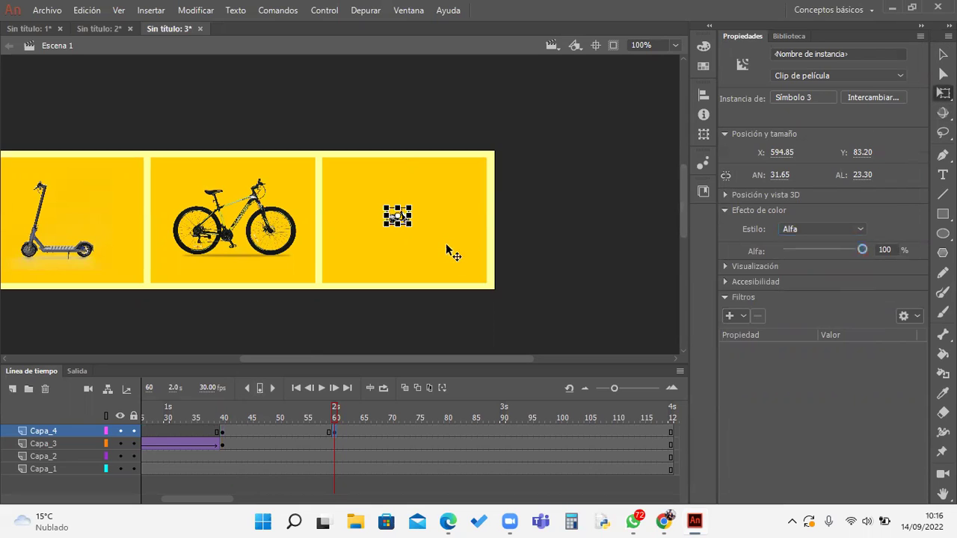
pyautogui.moveTo(411, 226); pyautogui.dragTo(467, 263)
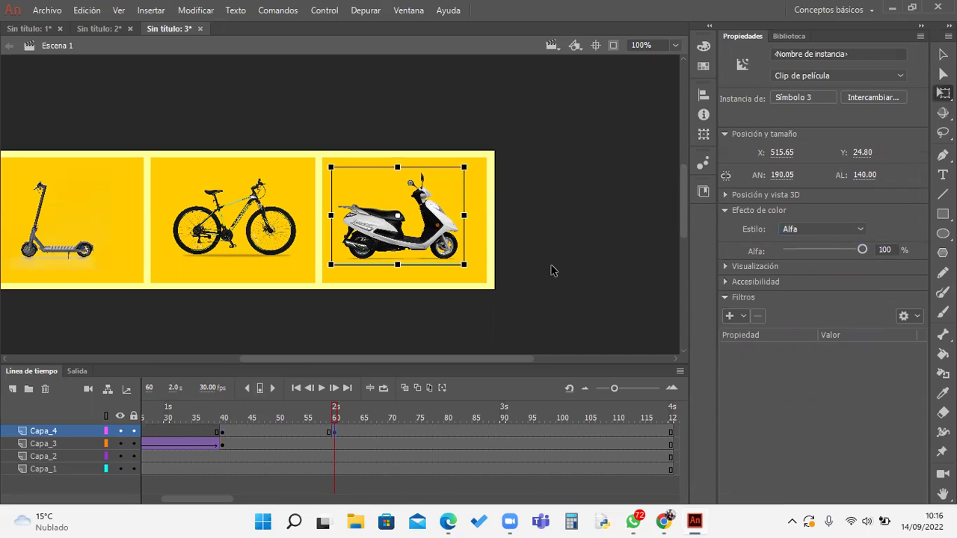
pyautogui.rightClick(311, 428)
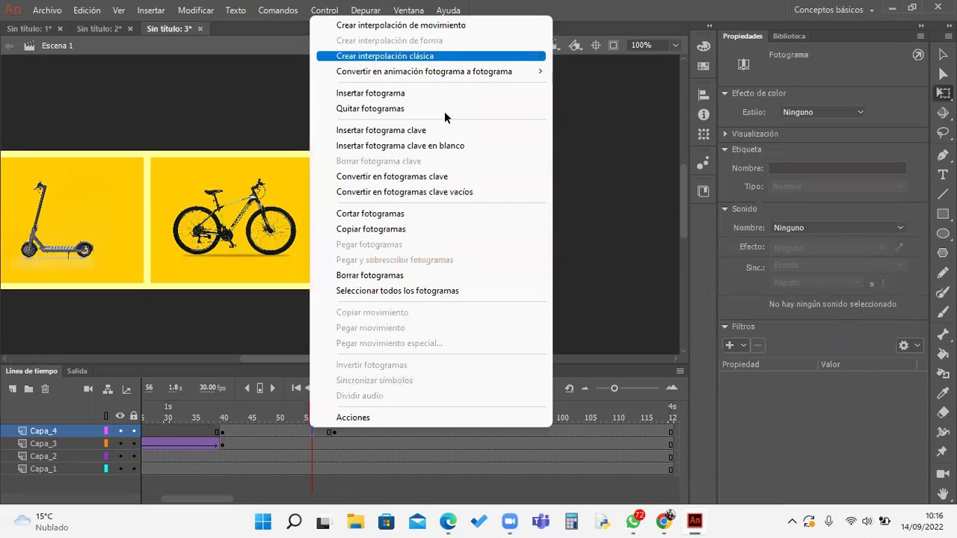
pyautogui.click(419, 56)
# Step: Scrub through the timeline and test the movie to check the motorcycle's entrance animation
pyautogui.click(220, 415)
pyautogui.moveTo(242, 416); pyautogui.dragTo(346, 433)
pyautogui.moveTo(288, 439); pyautogui.dragTo(497, 439)
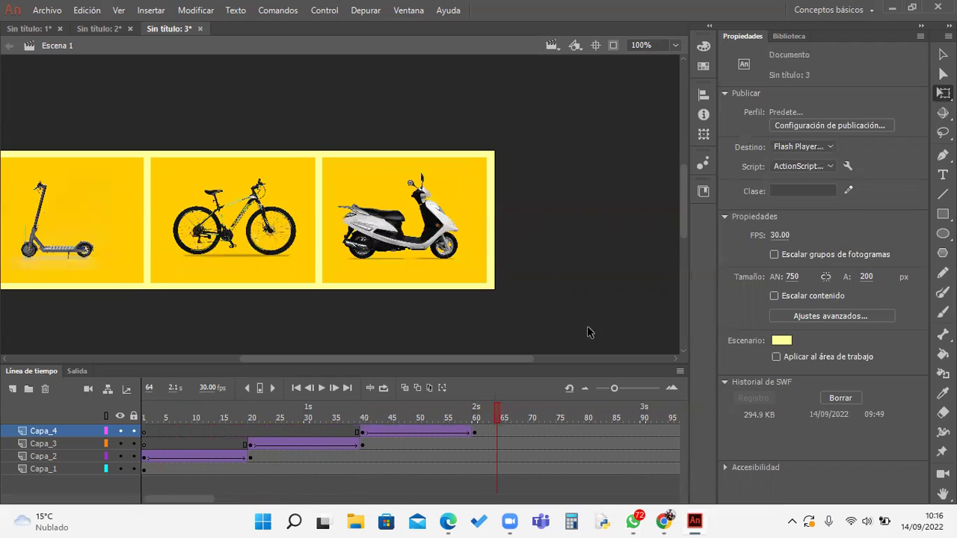
pyautogui.hotkey('ctrl', 'Return')
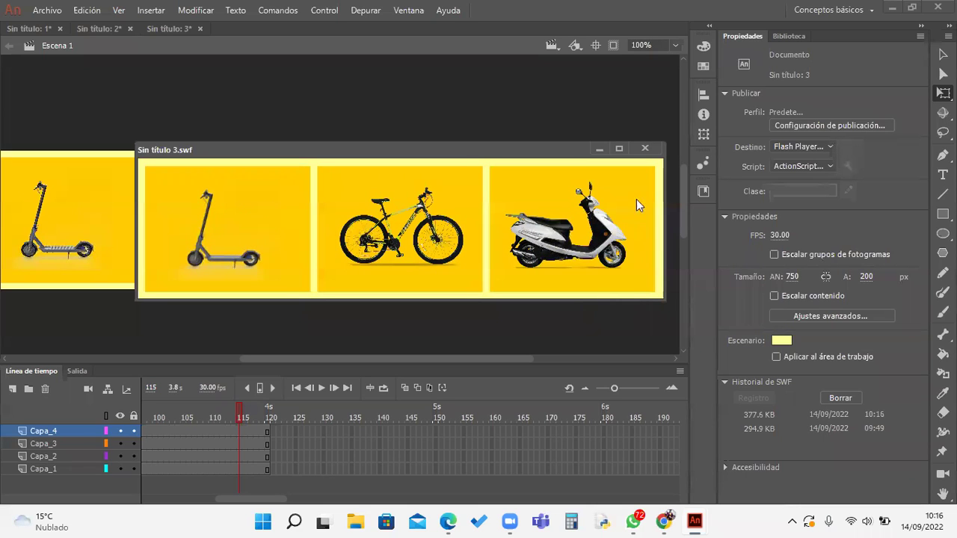
pyautogui.click(655, 152)
# Step: Set the easing of the Capa_4 motorcycle tween to Ease Out with the Circ preset
pyautogui.moveTo(276, 499); pyautogui.dragTo(213, 513)
pyautogui.click(327, 432)
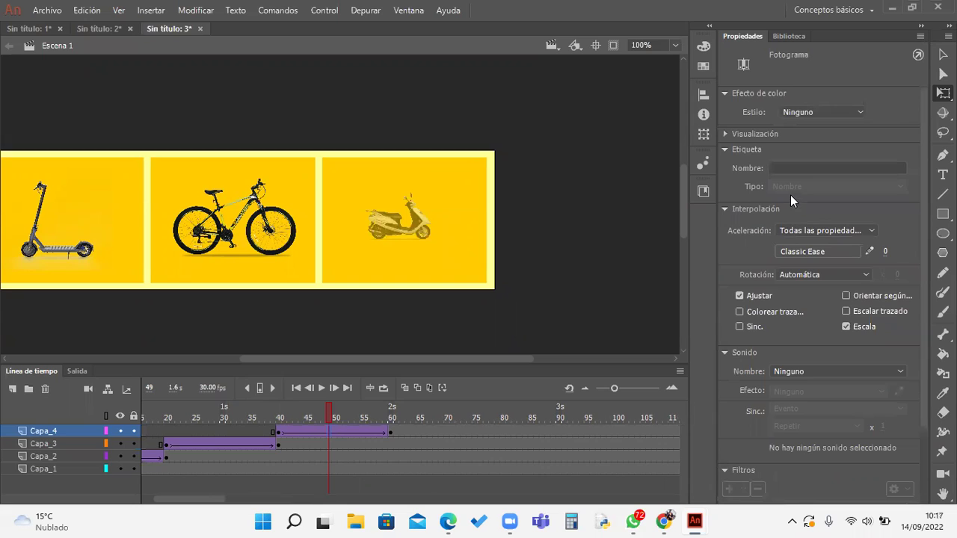
pyautogui.click(813, 250)
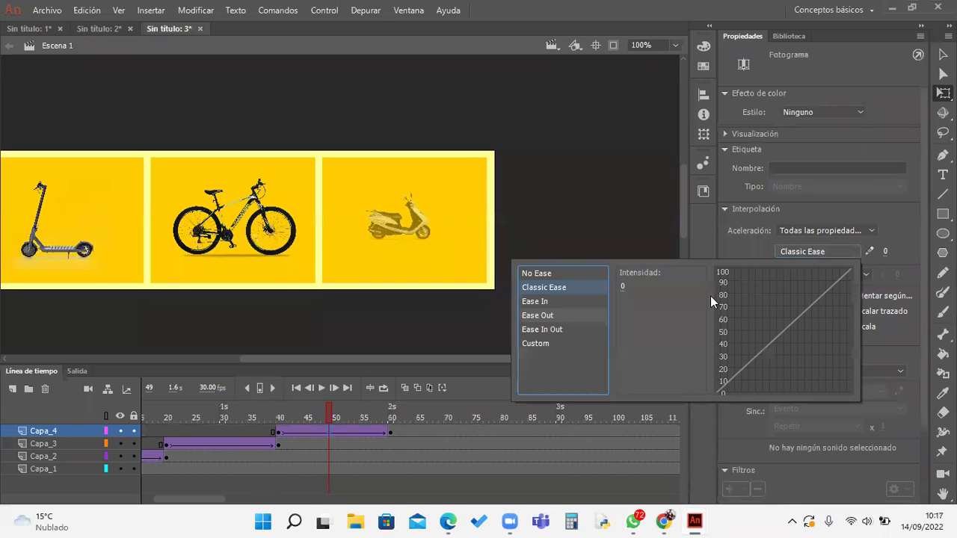
pyautogui.click(571, 316)
pyautogui.doubleClick(643, 354)
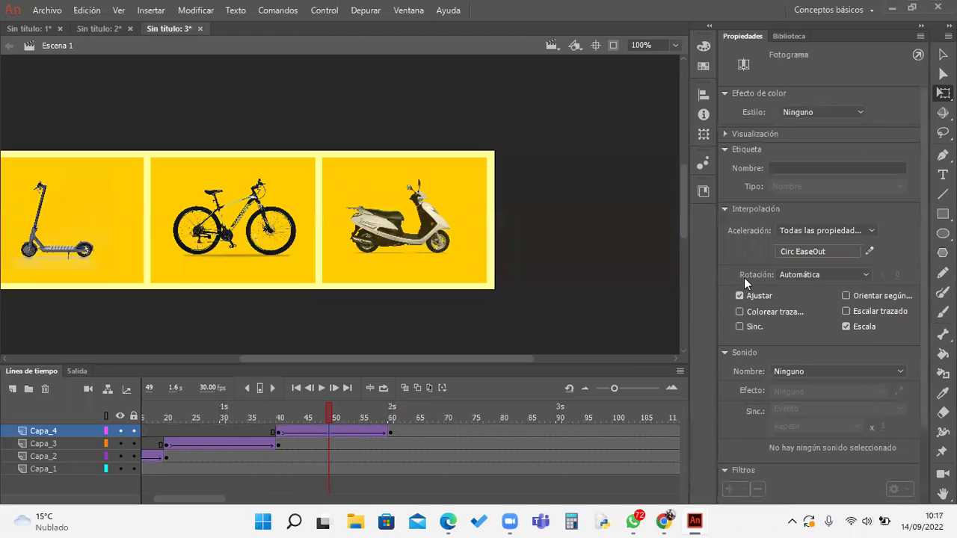
pyautogui.click(815, 252)
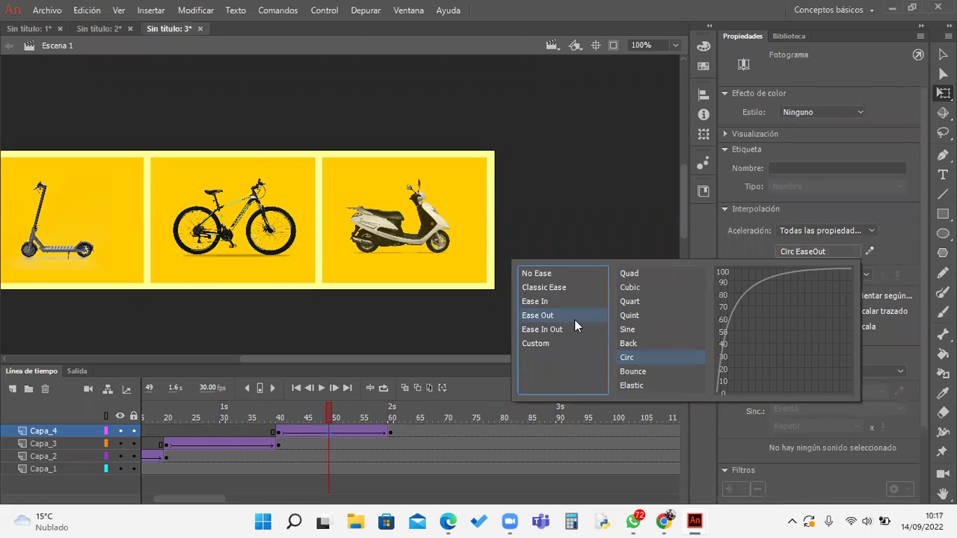
pyautogui.click(592, 218)
# Step: Test the movie again and bring the start of the timeline into view to review all the tweens
pyautogui.hotkey('ctrl', 'Return')
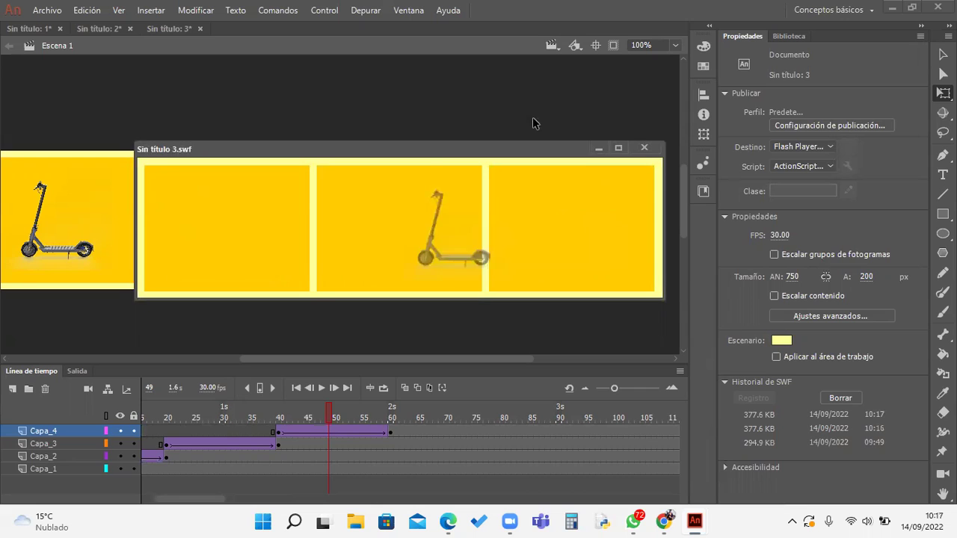
pyautogui.click(228, 499)
pyautogui.moveTo(214, 500); pyautogui.dragTo(118, 501)
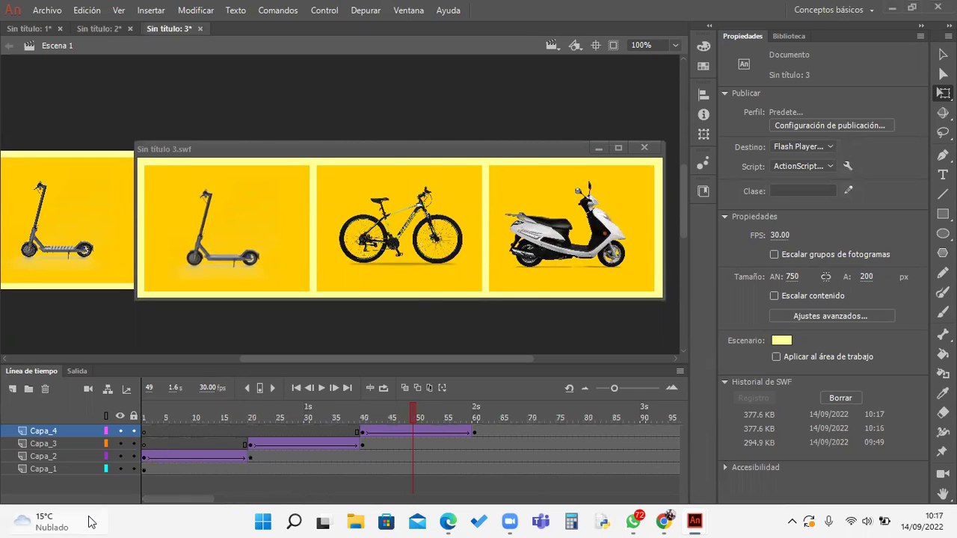
# Step: Close the test movie of the vehicle banner and return to its stage
pyautogui.moveTo(91, 522)
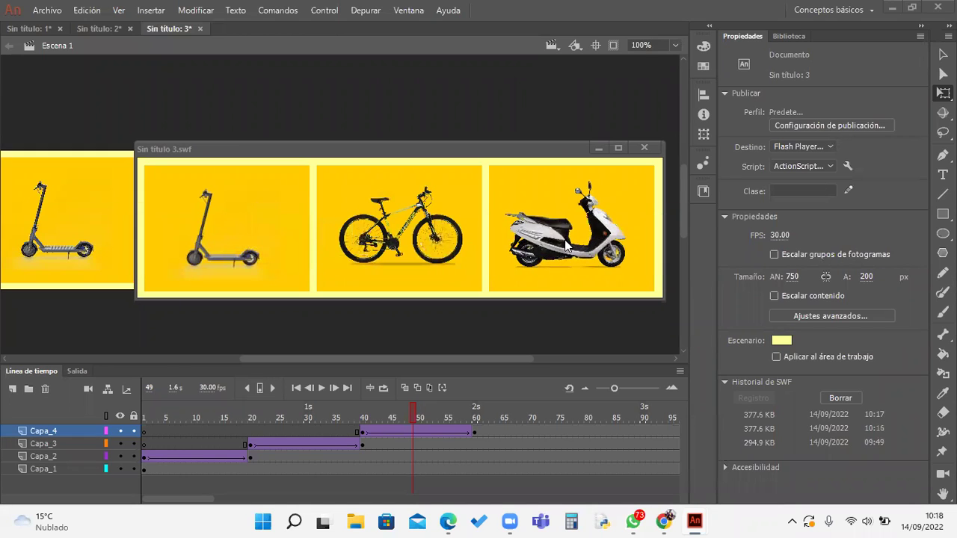
pyautogui.click(642, 150)
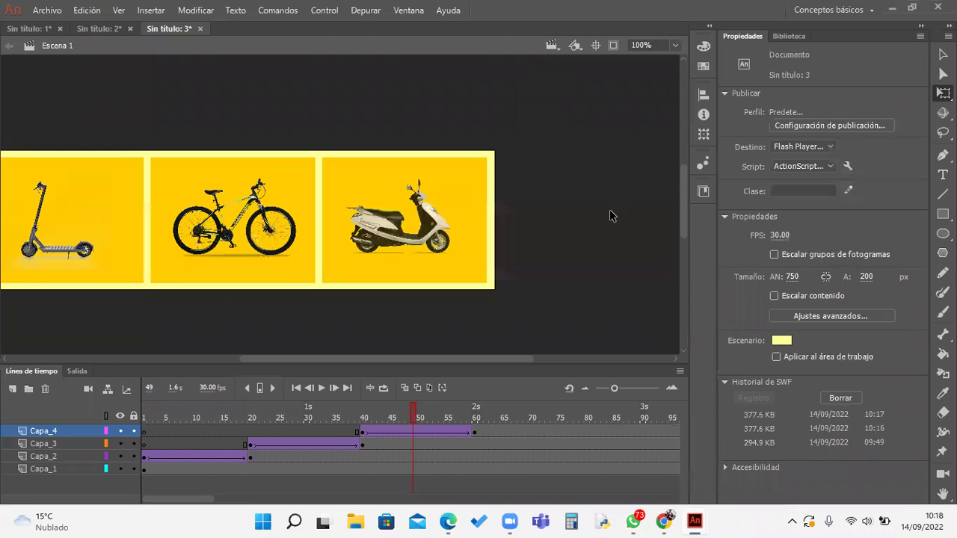
pyautogui.moveTo(485, 358); pyautogui.dragTo(427, 359)
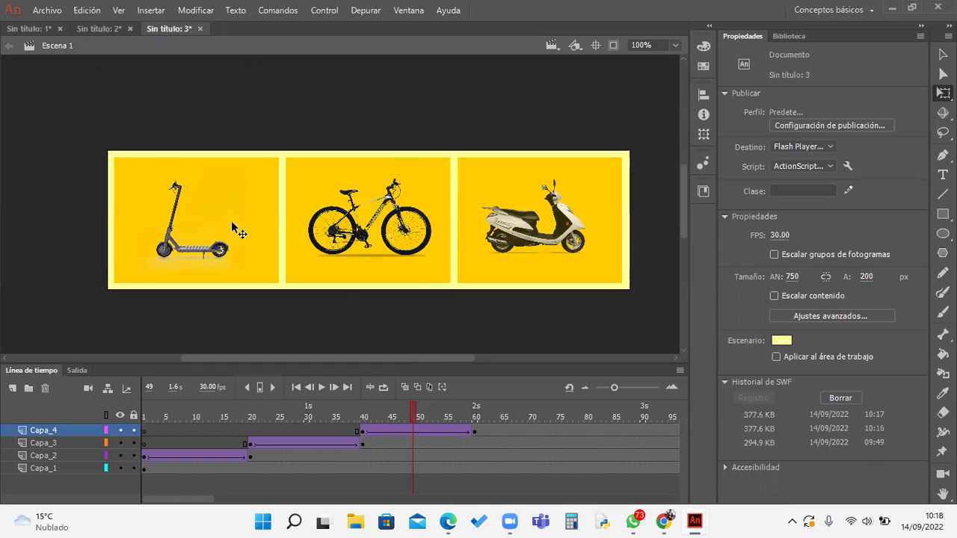
# Step: Create a new 600 × 200 px ActionScript 3.0 document at 30 fps
pyautogui.click(46, 11)
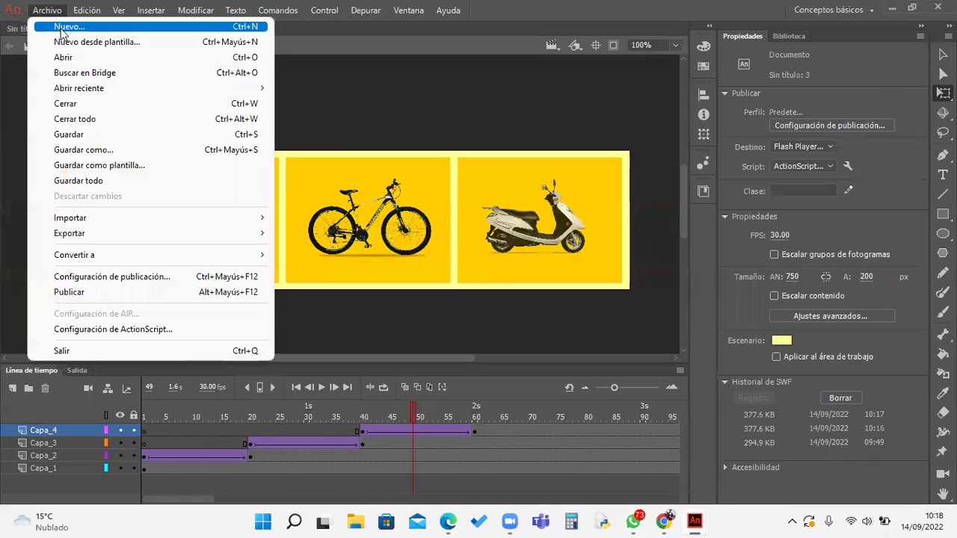
pyautogui.click(63, 28)
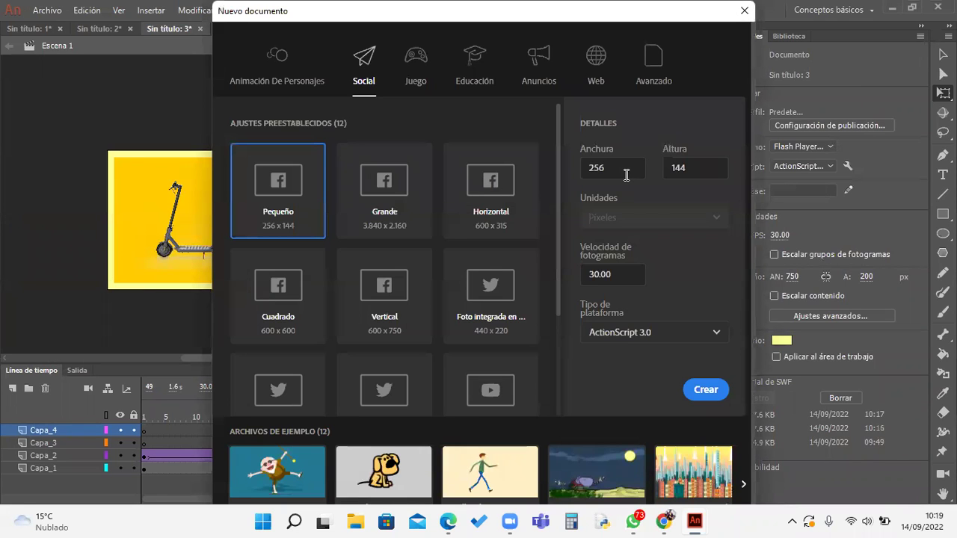
pyautogui.click(625, 172)
pyautogui.write('600')
pyautogui.click(677, 163)
pyautogui.write('200')
pyautogui.click(712, 391)
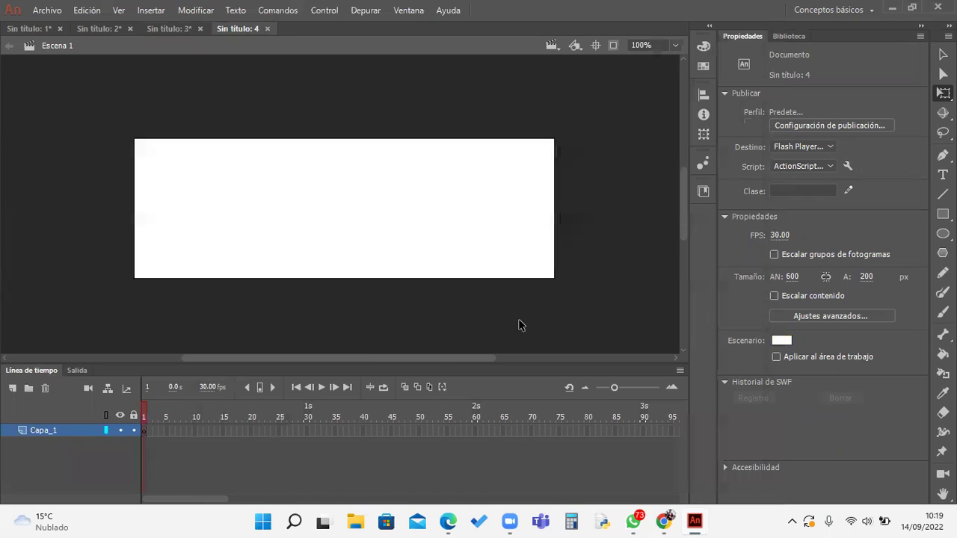
pyautogui.moveTo(385, 361); pyautogui.dragTo(364, 360)
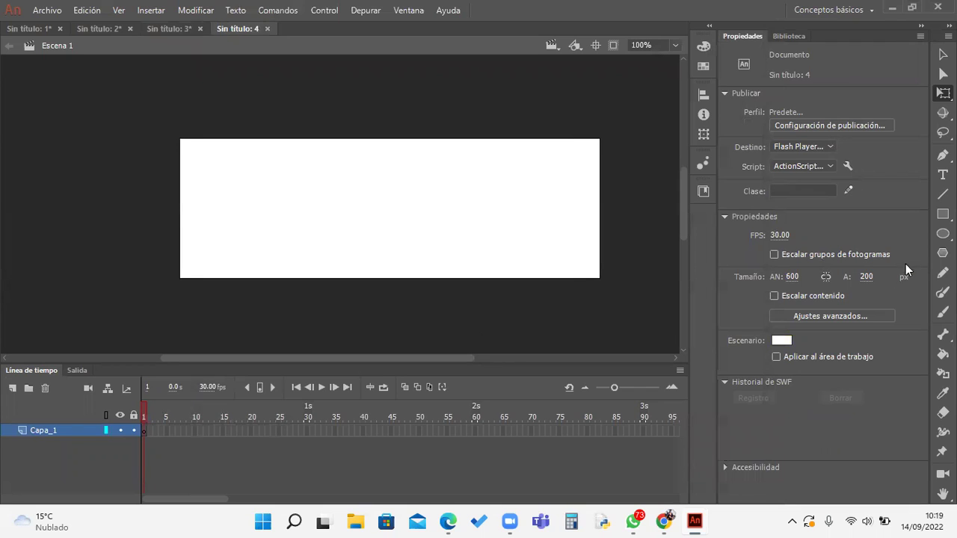
# Step: Try #FFCC33 as the stage colour and settle on a medium blue
pyautogui.click(781, 340)
pyautogui.click(743, 276)
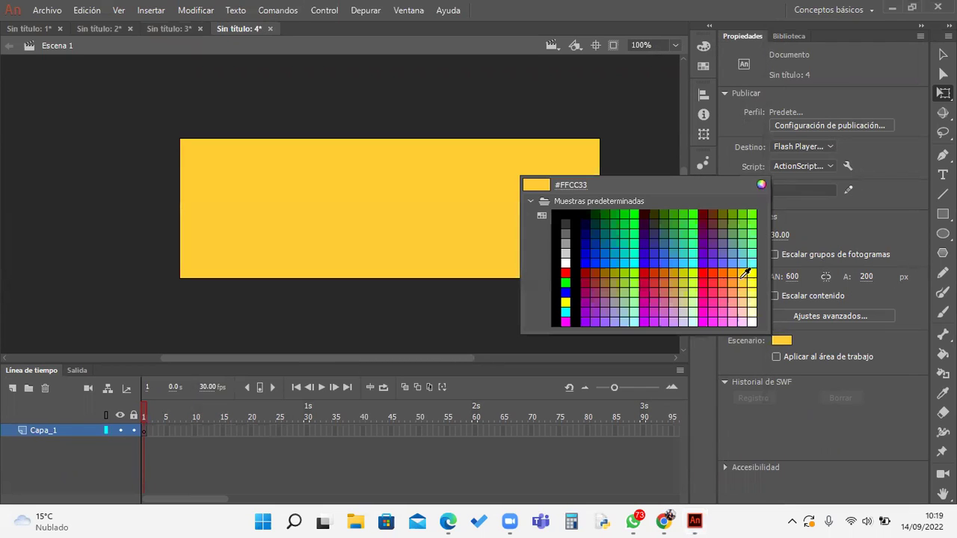
pyautogui.click(745, 274)
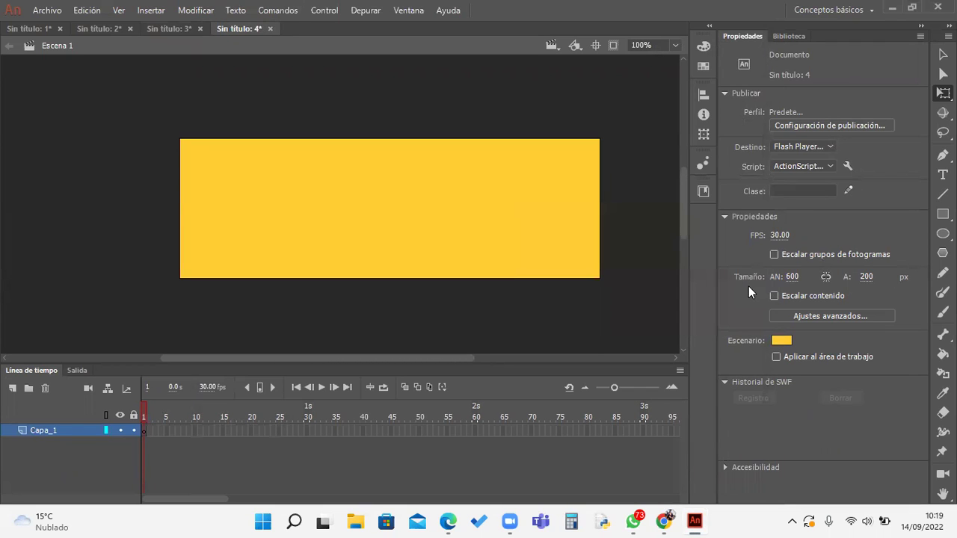
pyautogui.click(782, 340)
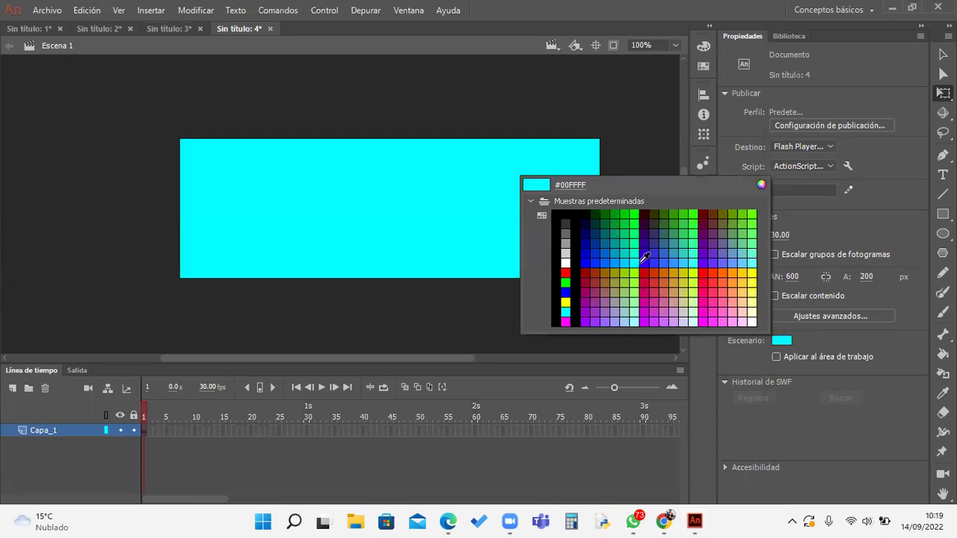
pyautogui.click(663, 256)
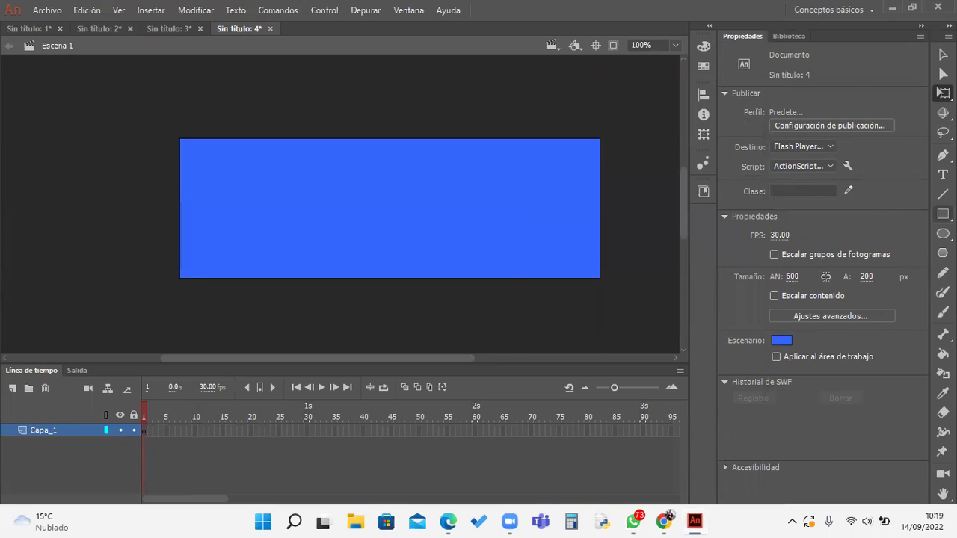
# Step: Draw a yellow rectangle at the stage's left side and place an identical copy beside it
pyautogui.click(943, 213)
pyautogui.moveTo(190, 149)
pyautogui.mouseDown()
pyautogui.moveTo(363, 263)
pyautogui.moveTo(341, 266)
pyautogui.mouseUp()
pyautogui.click(943, 53)
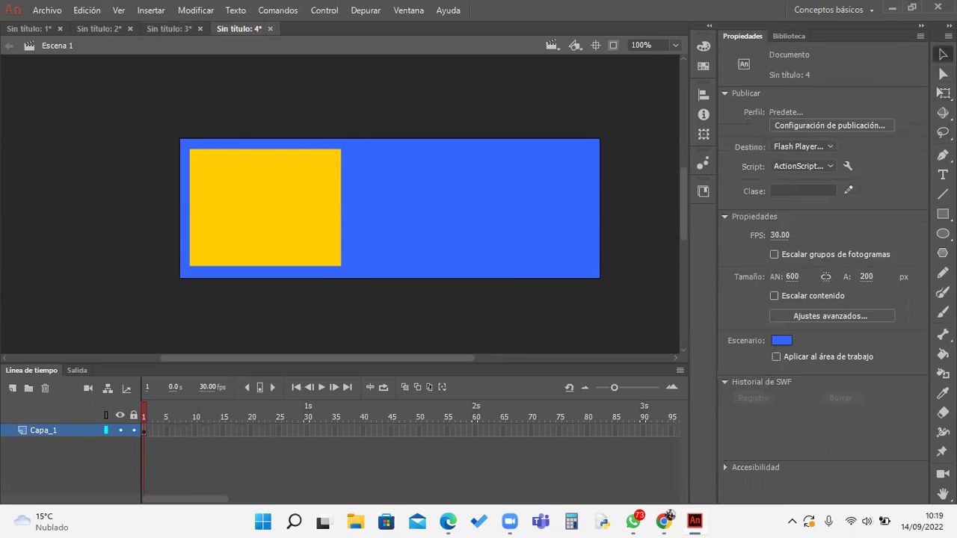
pyautogui.click(314, 227)
pyautogui.moveTo(310, 240); pyautogui.dragTo(469, 250)
pyautogui.click(575, 249)
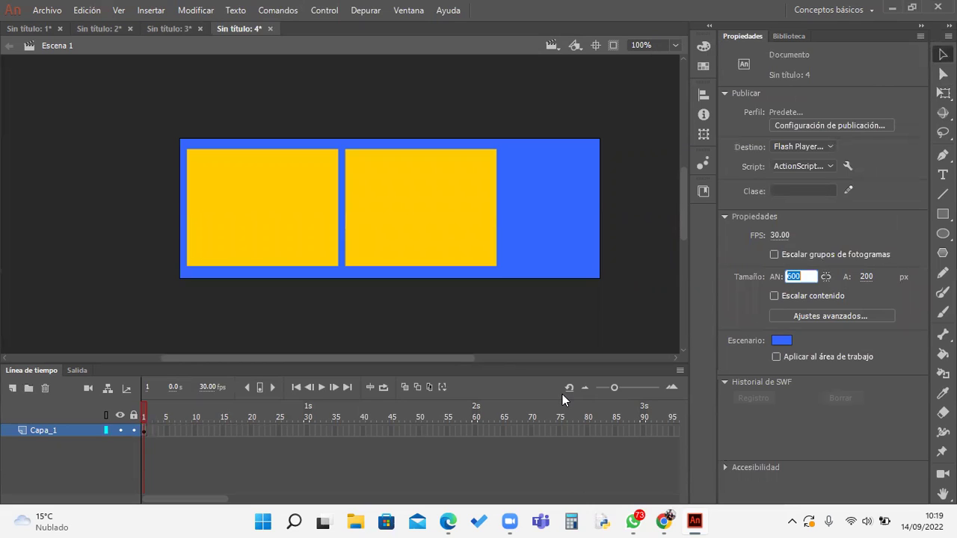
# Step: Try stage widths of 500 px and 450 px around the two yellow rectangles
pyautogui.write('500')
pyautogui.press('Return')
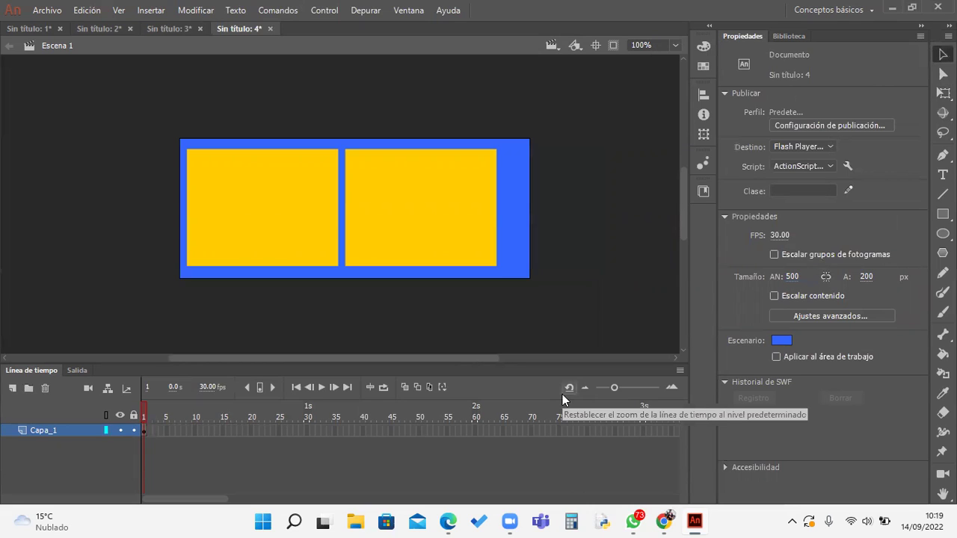
pyautogui.click(790, 278)
pyautogui.write('450')
pyautogui.press('Return')
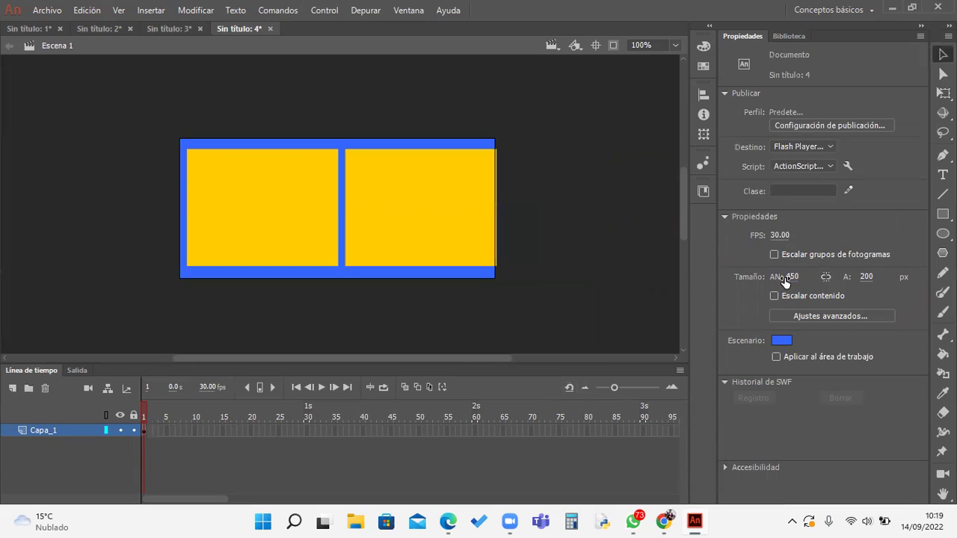
# Step: Set the stage width to 480 px and shift the second rectangle slightly toward the stage's right edge
pyautogui.click(791, 276)
pyautogui.write('480')
pyautogui.press('Return')
pyautogui.moveTo(427, 251); pyautogui.dragTo(435, 254)
pyautogui.click(580, 263)
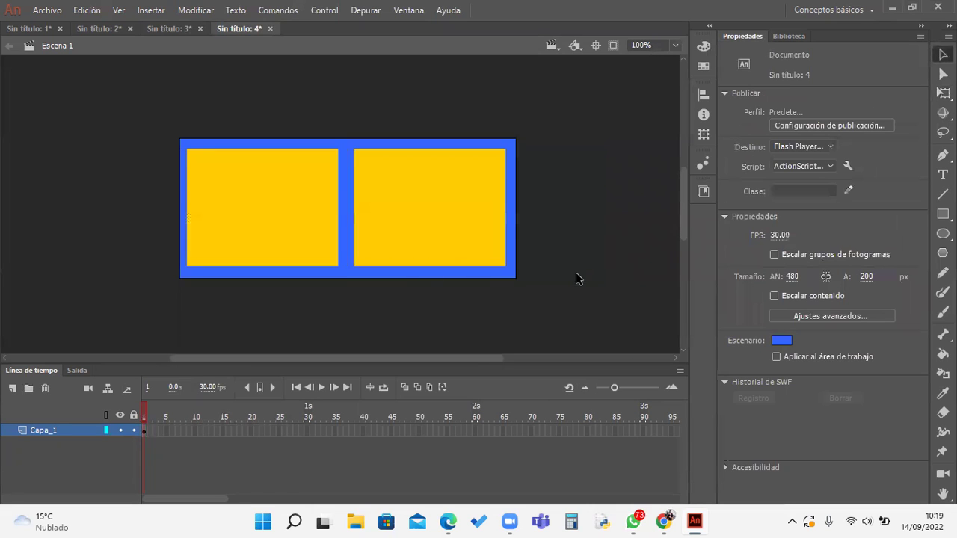
# Step: Set the stage height to 250 px
pyautogui.click(870, 277)
pyautogui.write('2500')
pyautogui.press('Return')
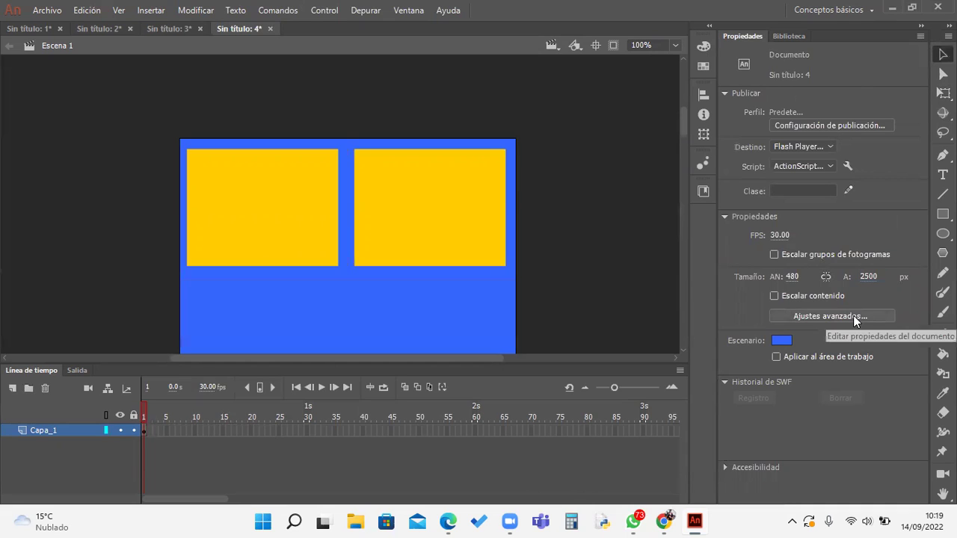
pyautogui.click(868, 277)
pyautogui.write('250')
pyautogui.press('Return')
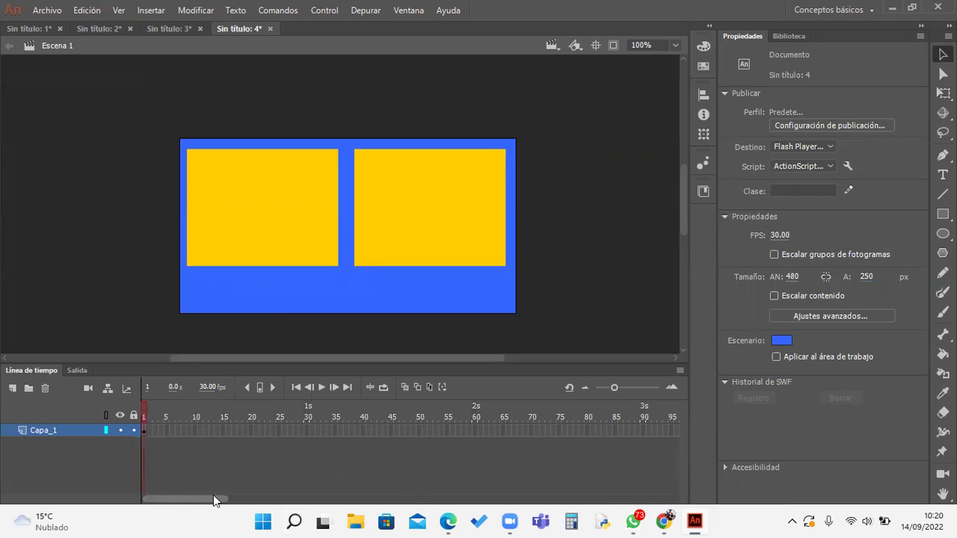
# Step: Extend Capa_1 to frame 120 and add a new layer above it, selecting its first frame
pyautogui.moveTo(225, 500); pyautogui.dragTo(252, 503)
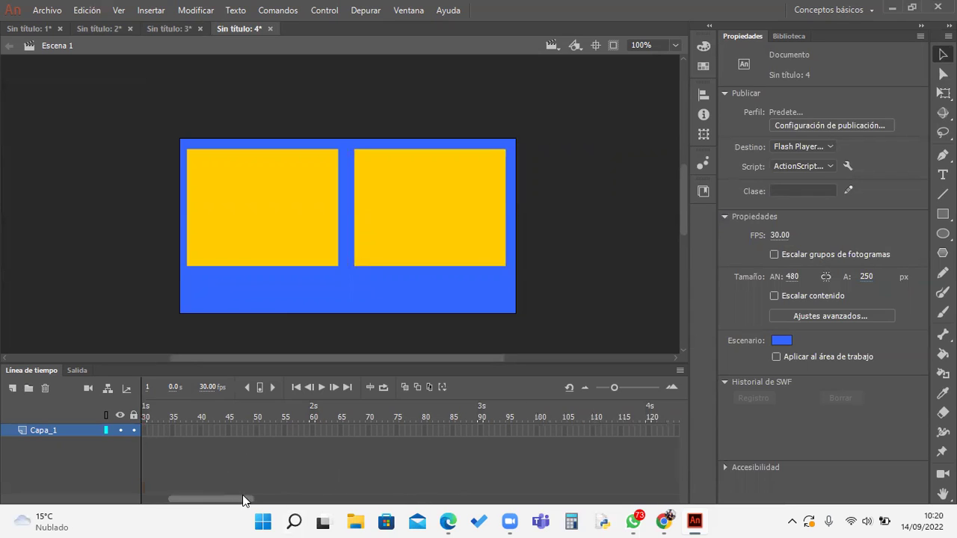
pyautogui.rightClick(649, 433)
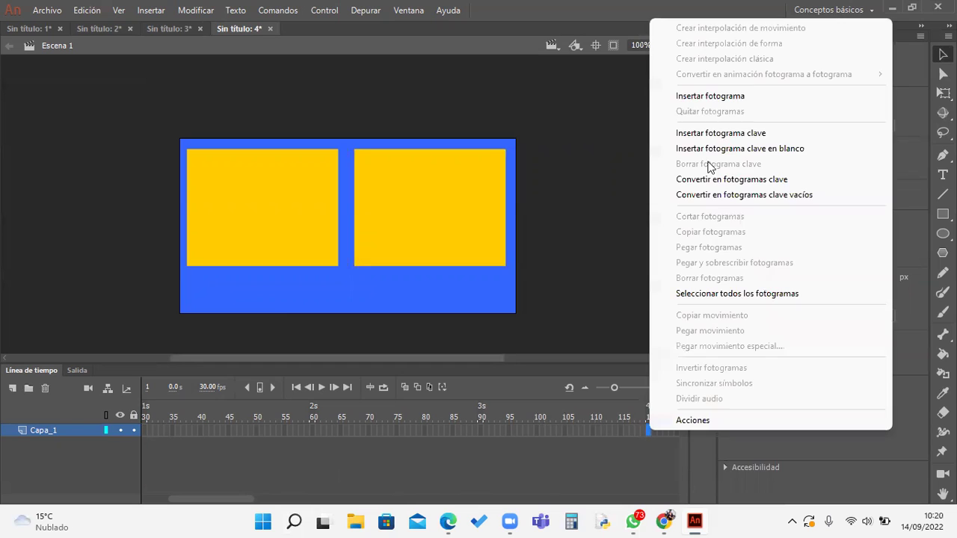
pyautogui.click(708, 97)
pyautogui.moveTo(219, 503); pyautogui.dragTo(125, 486)
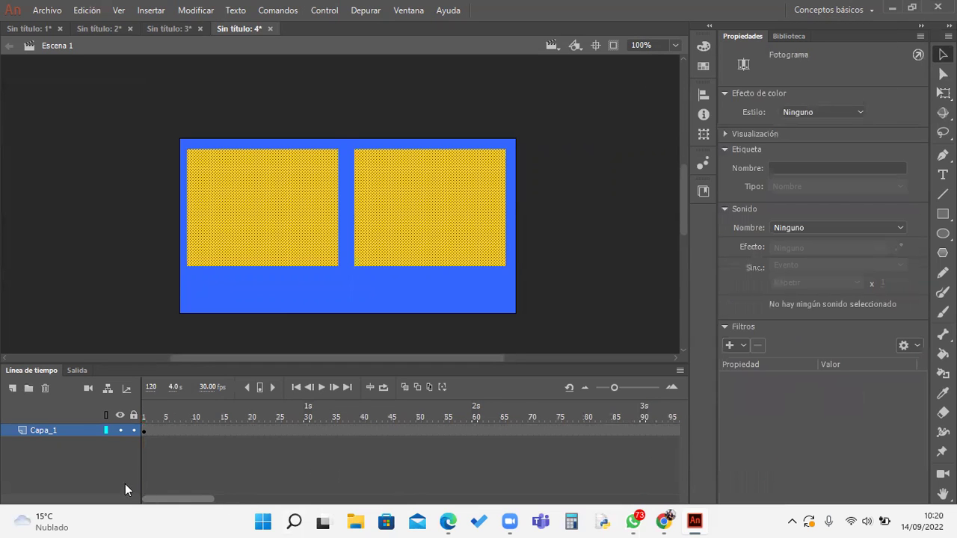
pyautogui.click(13, 388)
pyautogui.click(143, 431)
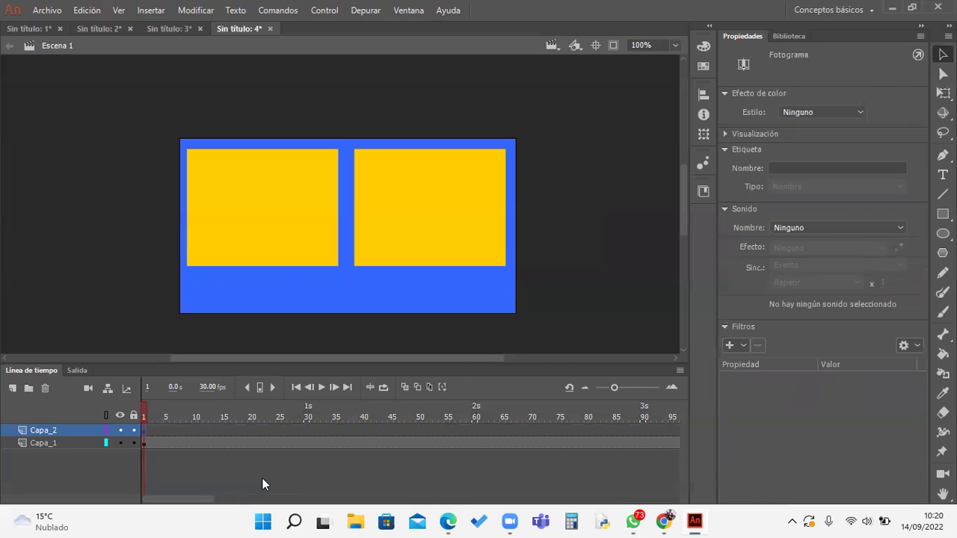
# Step: Import the Doberman and the light-brown dog images from the imagen folder into the library
pyautogui.click(47, 10)
pyautogui.moveTo(175, 218)
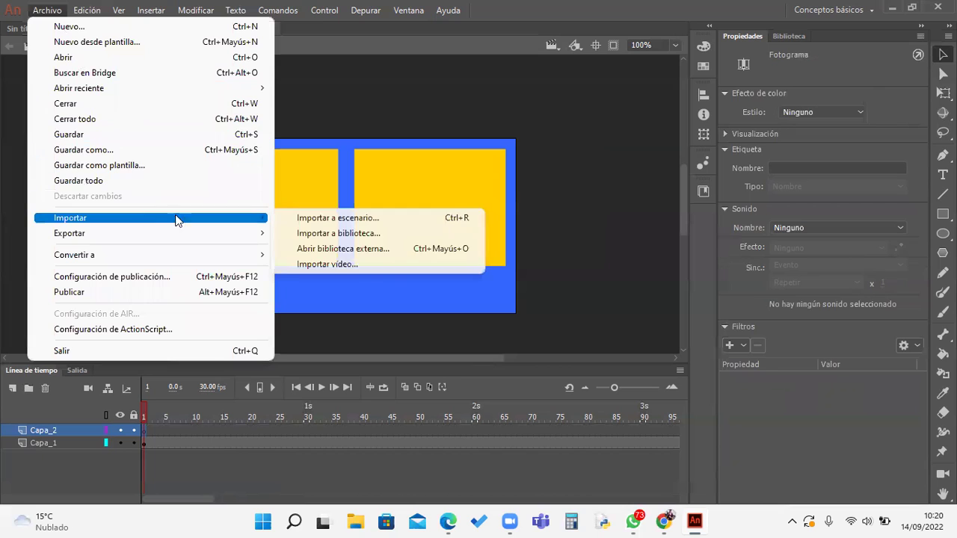
pyautogui.click(390, 233)
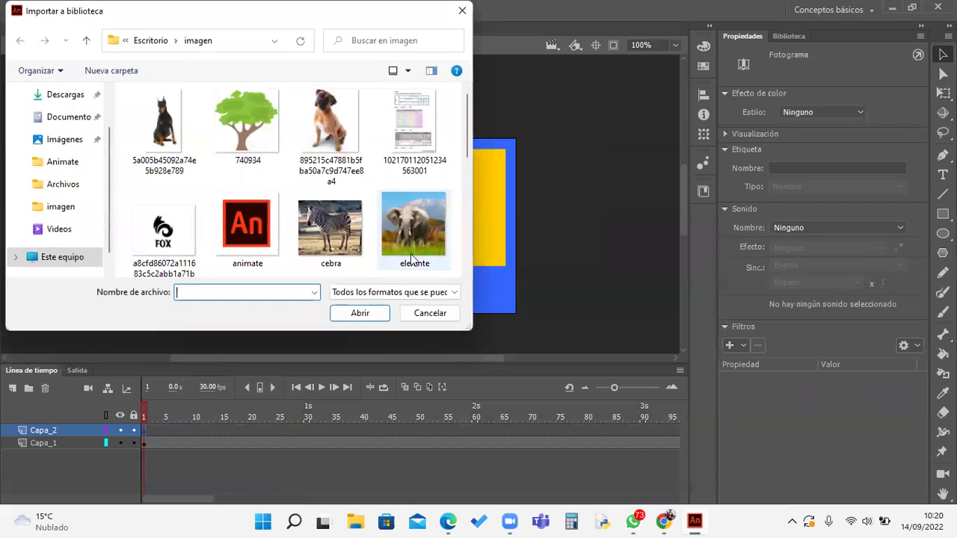
pyautogui.click(163, 125)
pyautogui.keyDown('ctrl'); pyautogui.click(330, 124); pyautogui.keyUp('ctrl')
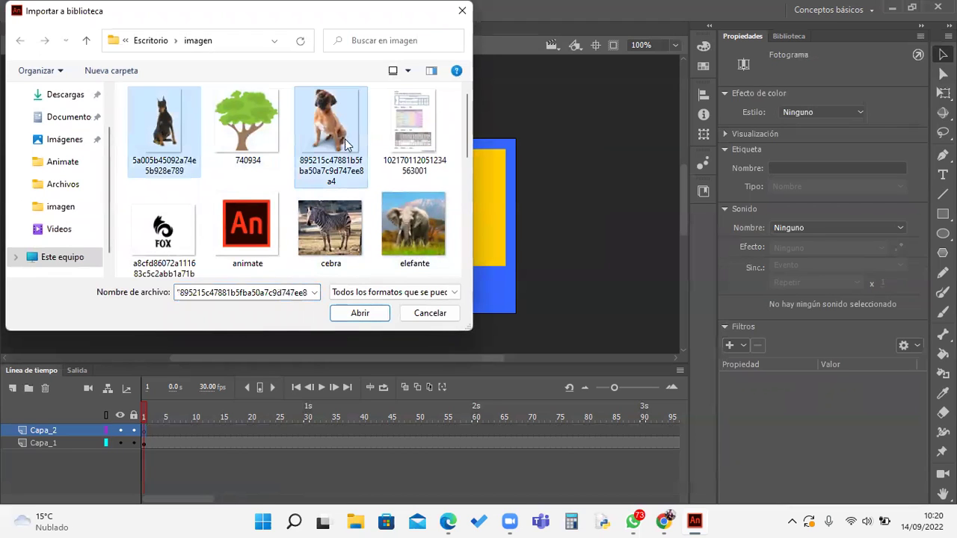
pyautogui.click(377, 317)
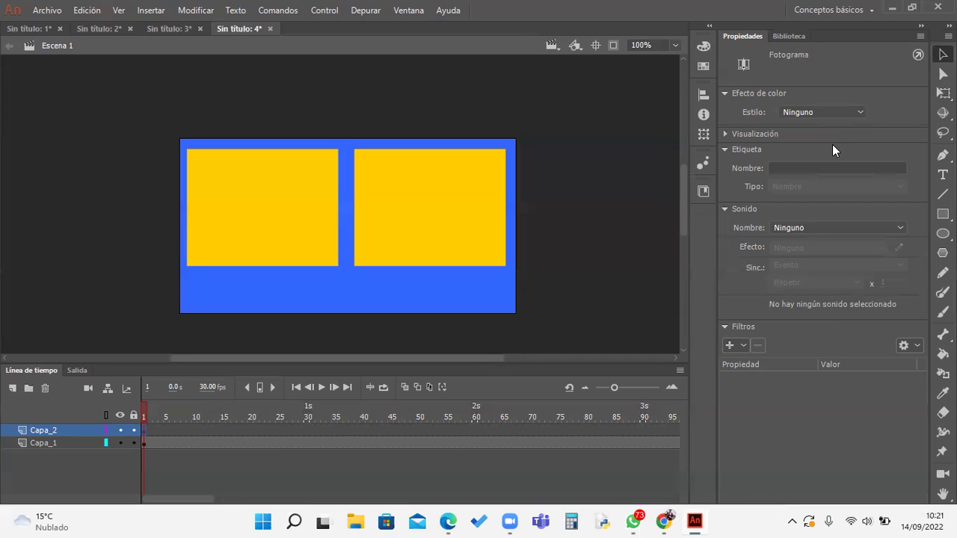
# Step: Nudge the second yellow rectangle slightly to the right
pyautogui.click(500, 204)
pyautogui.press('Right')
pyautogui.press('Right')
pyautogui.click(580, 211)
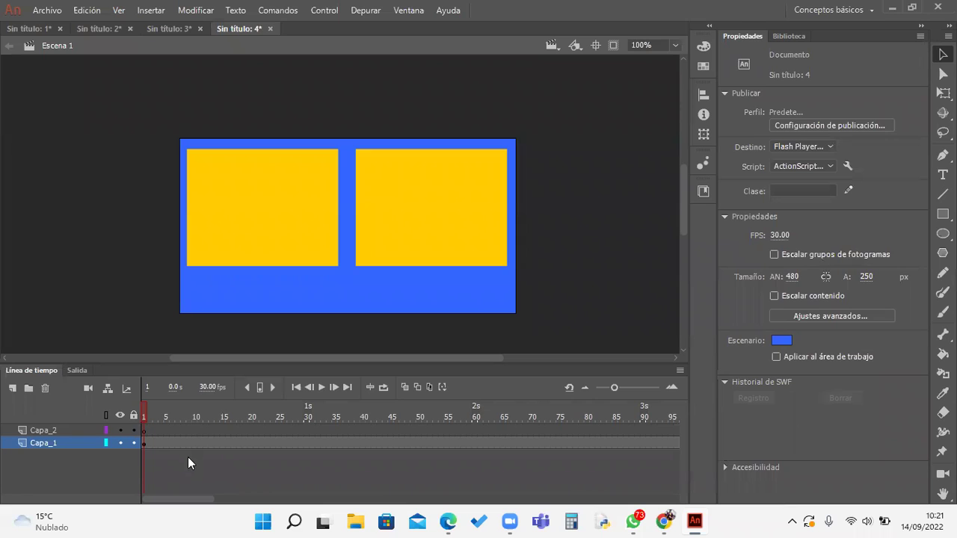
# Step: Place the Doberman image 5a005b45092a74e5b928e789.png from the library on frame 1 of Capa_2
pyautogui.click(145, 430)
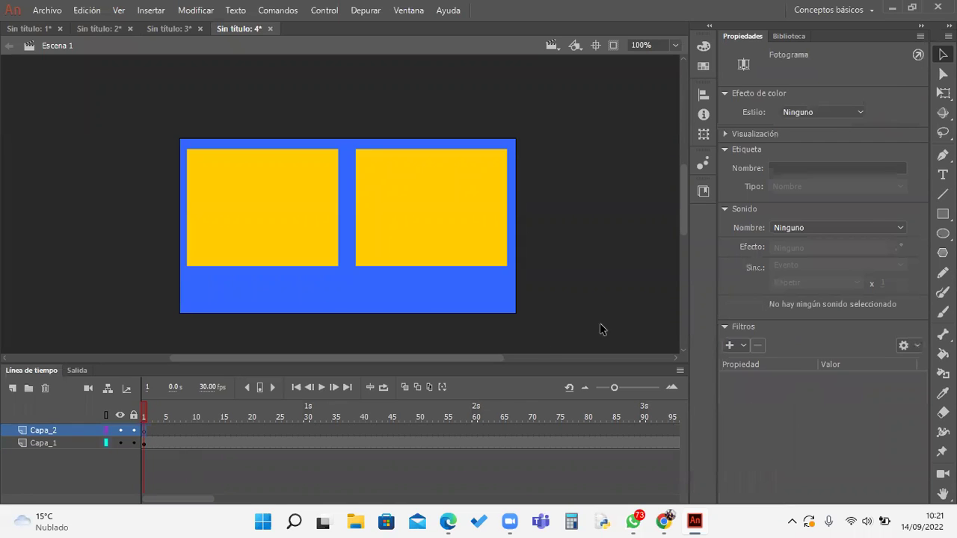
pyautogui.click(798, 39)
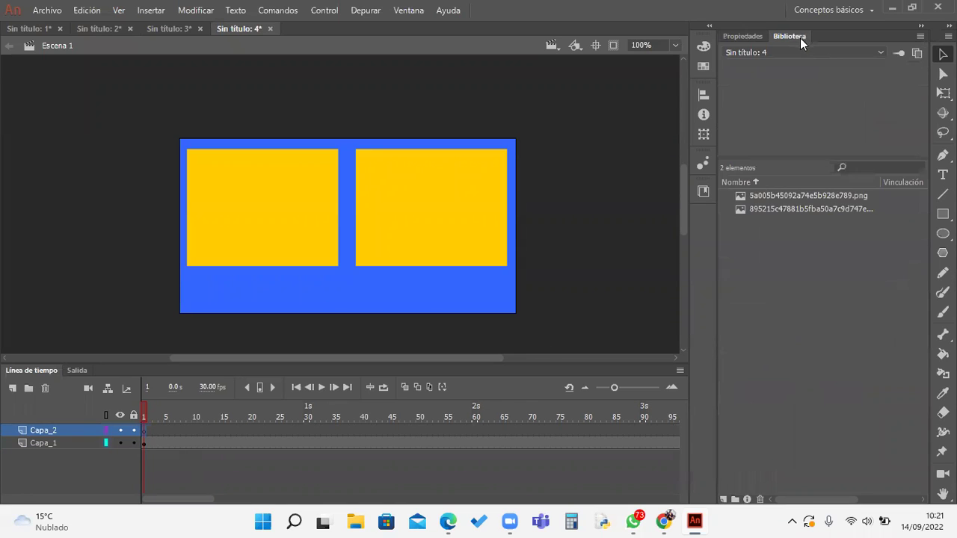
pyautogui.click(784, 198)
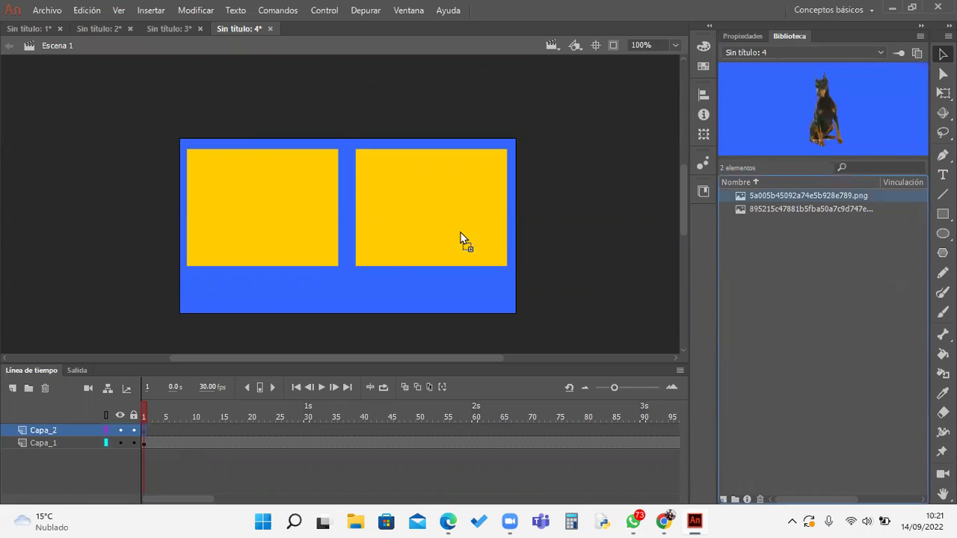
pyautogui.moveTo(300, 229); pyautogui.dragTo(333, 292)
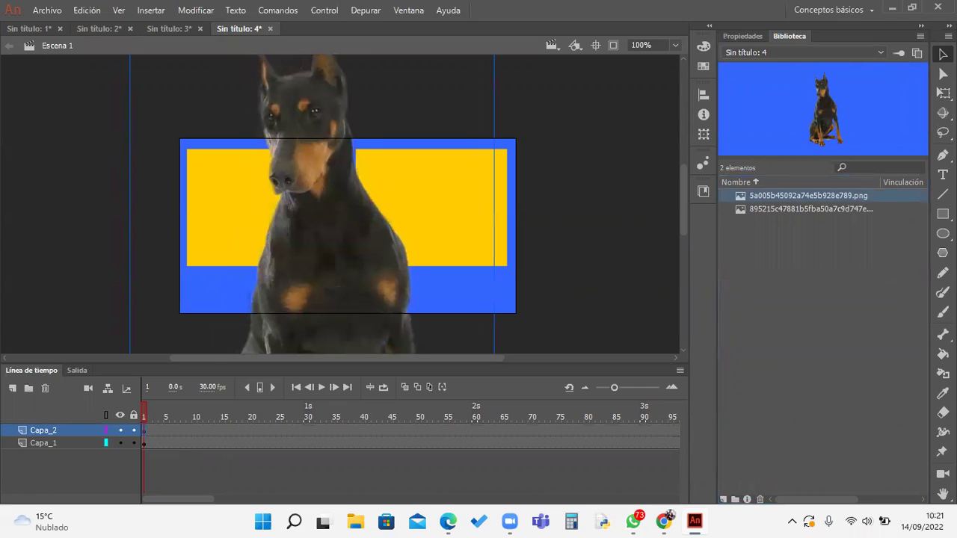
# Step: Shrink the Doberman with Free Transform to fit the first yellow rectangle and centre it there
pyautogui.press('q')
pyautogui.moveTo(350, 196); pyautogui.dragTo(384, 389)
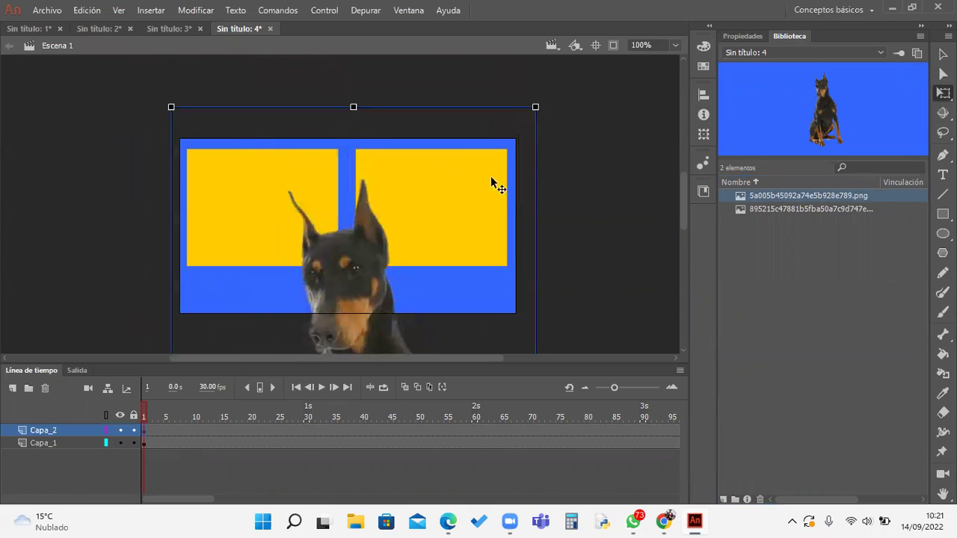
pyautogui.moveTo(535, 107); pyautogui.dragTo(340, 148)
pyautogui.moveTo(323, 245); pyautogui.dragTo(276, 232)
pyautogui.click(608, 285)
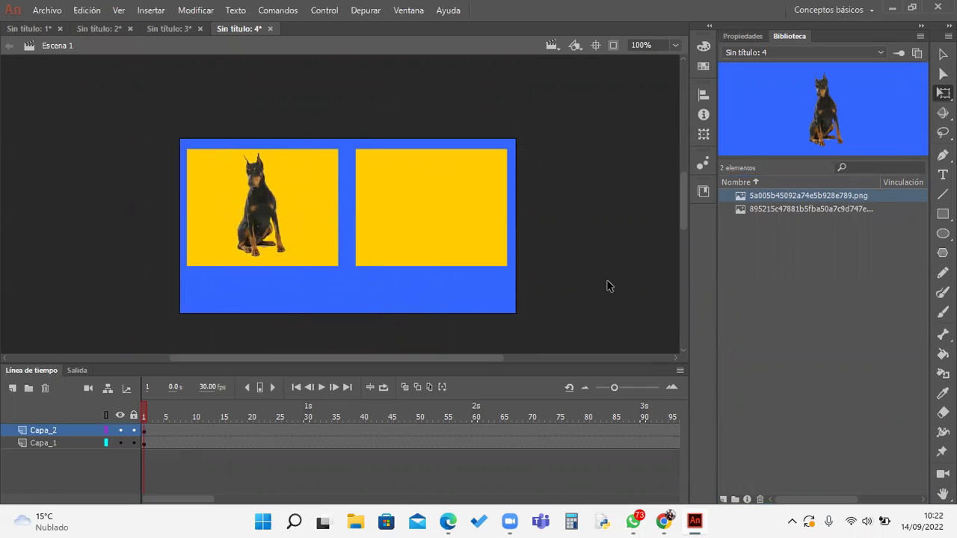
pyautogui.moveTo(255, 219); pyautogui.dragTo(262, 225)
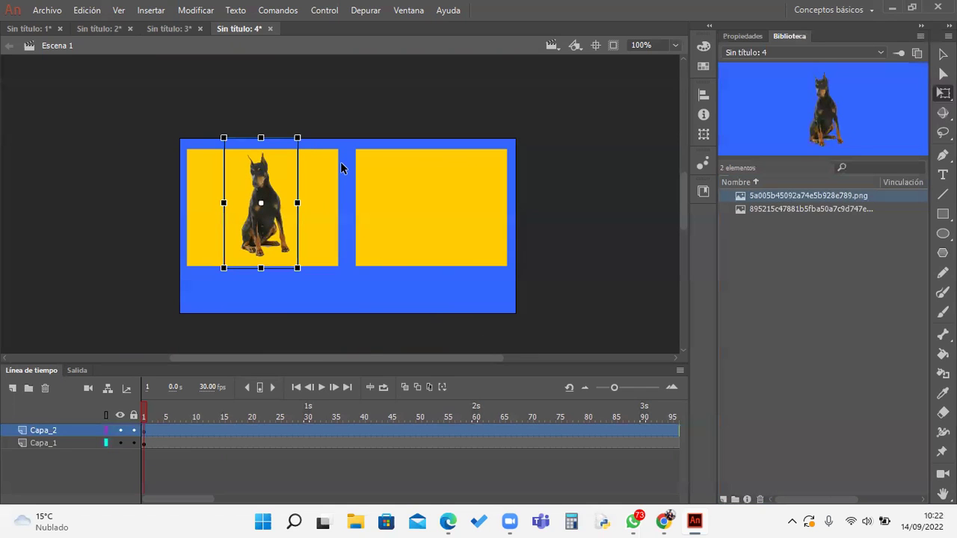
pyautogui.rightClick(211, 167)
pyautogui.click(256, 200)
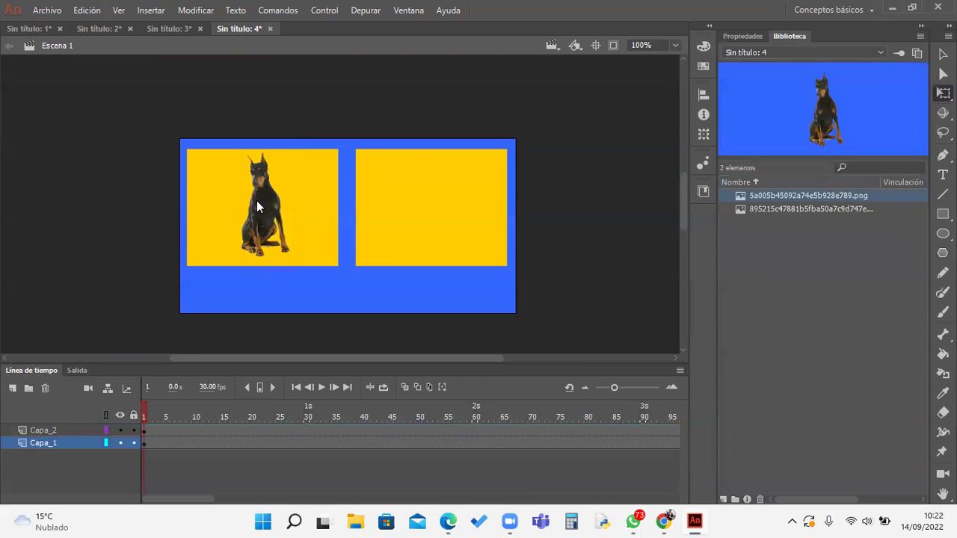
# Step: Convert the Doberman image on Capa_2 into a movie clip symbol named Símbolo 1
pyautogui.rightClick(256, 200)
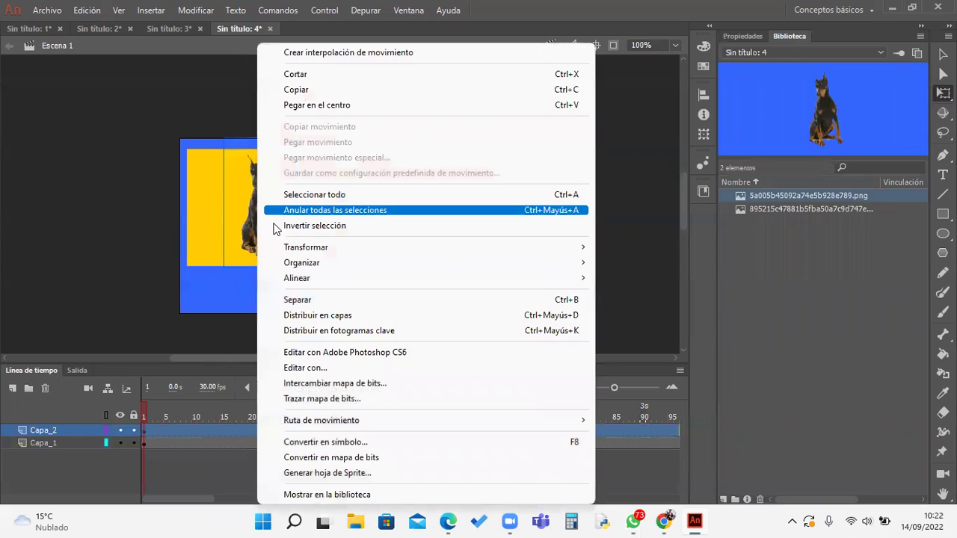
pyautogui.click(374, 442)
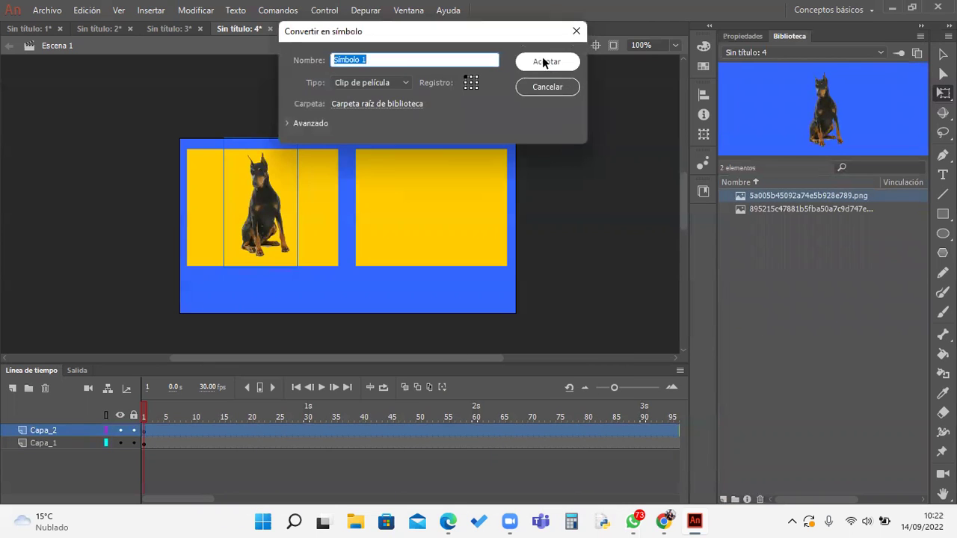
pyautogui.click(542, 60)
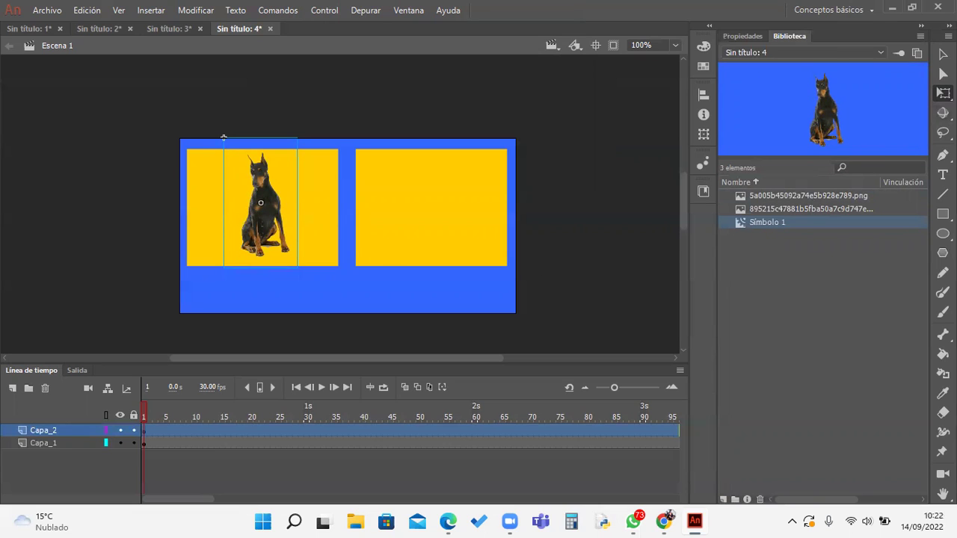
# Step: Apply an Alpha colour effect of 0% to the Doberman clip
pyautogui.click(748, 37)
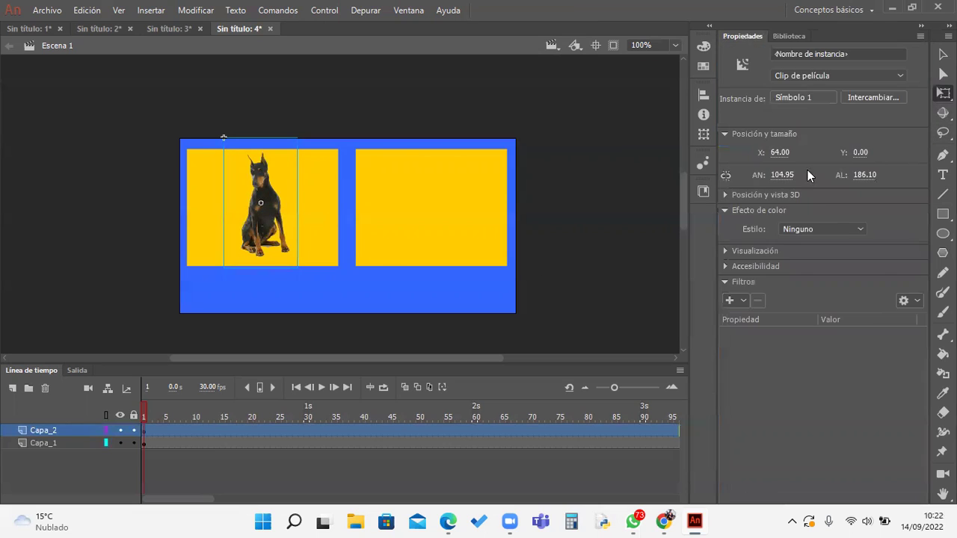
pyautogui.click(836, 229)
pyautogui.click(816, 304)
pyautogui.moveTo(860, 250); pyautogui.dragTo(782, 250)
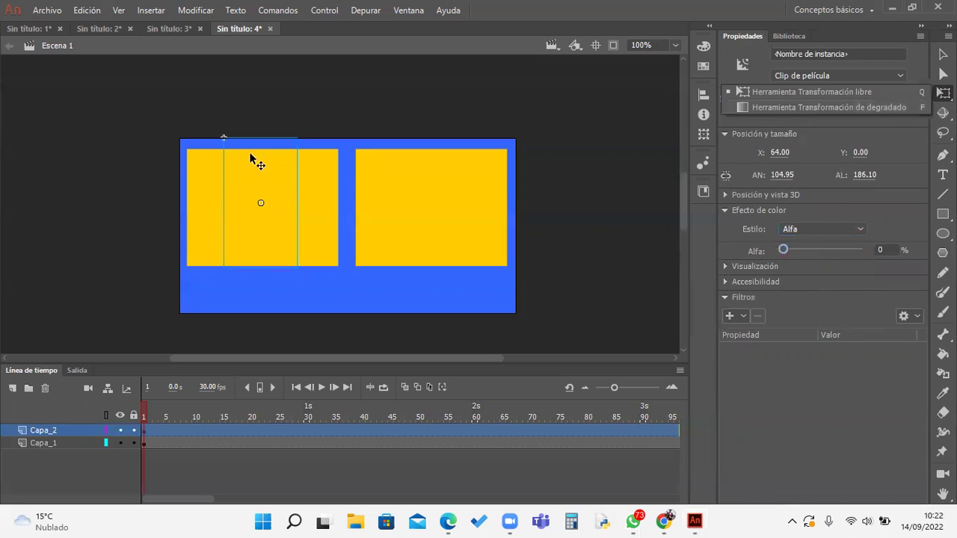
pyautogui.click(575, 179)
pyautogui.click(261, 226)
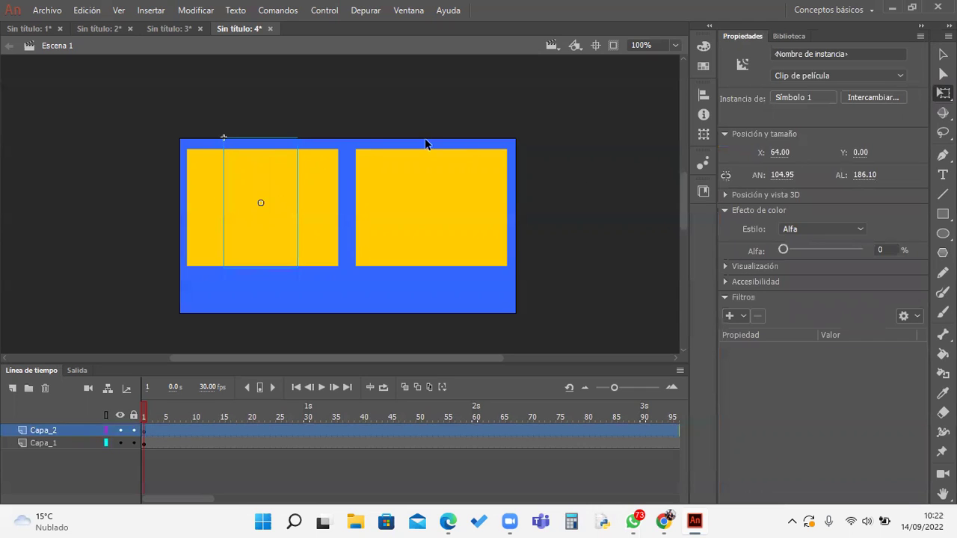
# Step: Edit the Doberman symbol, move its bitmap to about X -9, Y 10, and return to Escena 1
pyautogui.doubleClick(255, 173)
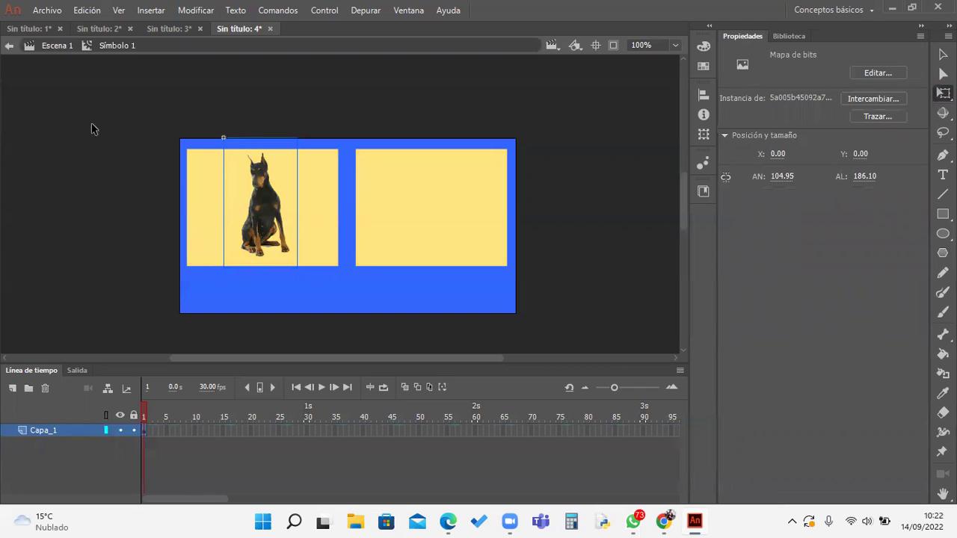
pyautogui.click(65, 117)
pyautogui.moveTo(273, 221); pyautogui.dragTo(253, 217)
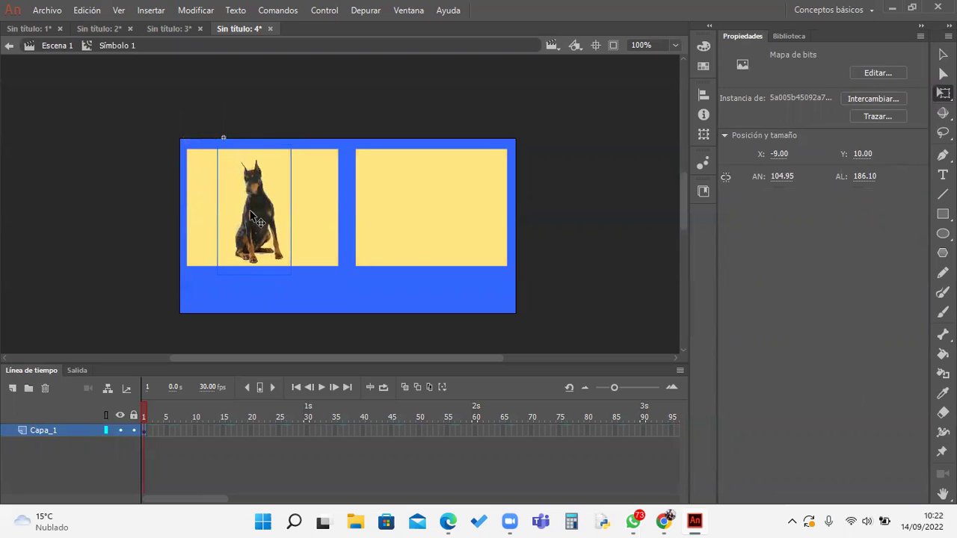
pyautogui.click(9, 45)
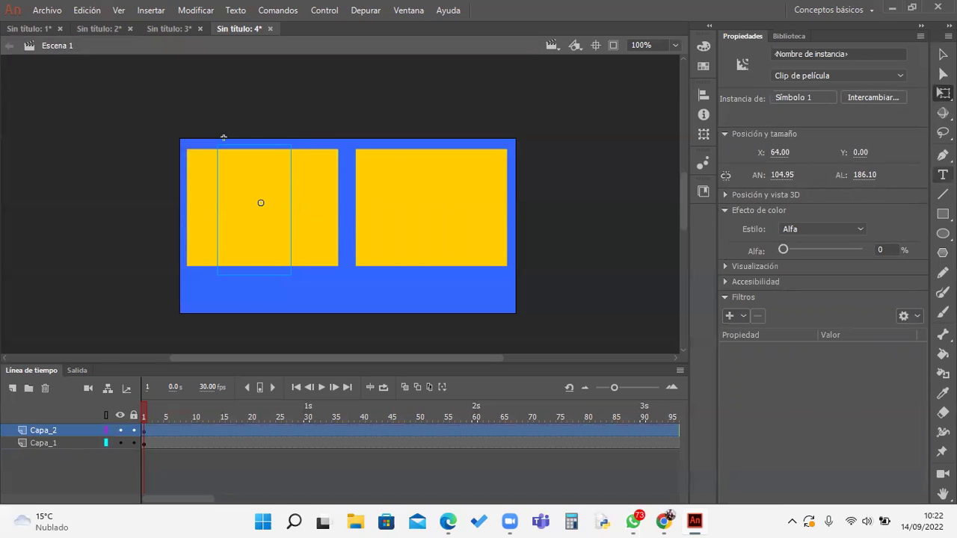
# Step: Shrink the Doberman clip in frame 1 to about 20.6 × 36.6 with Free Transform and set its alpha to 0%
pyautogui.moveTo(789, 250); pyautogui.dragTo(864, 250)
pyautogui.press('v')
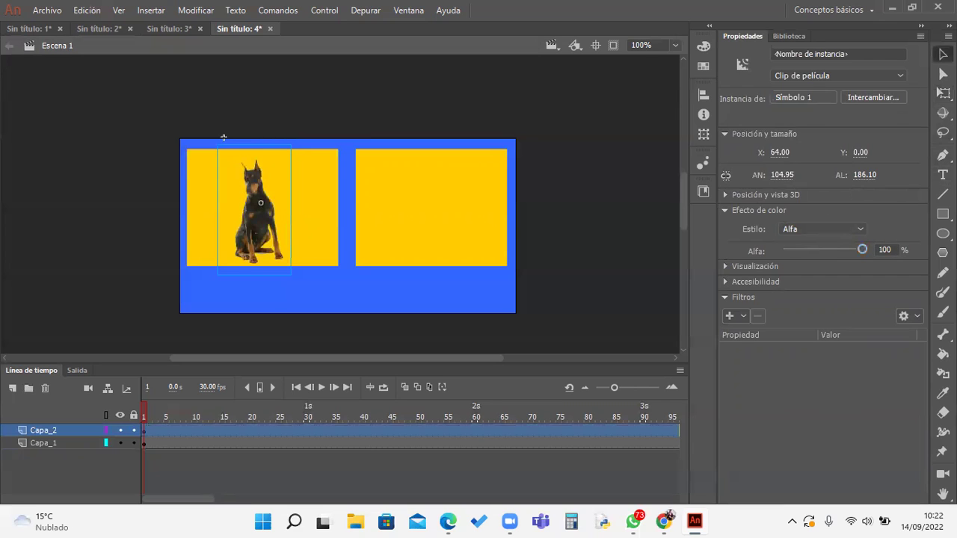
pyautogui.press('q')
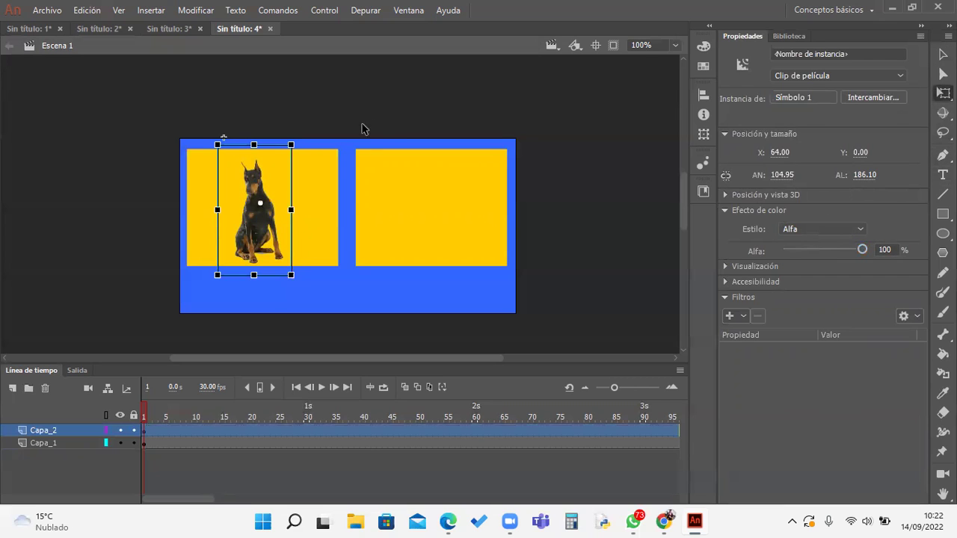
pyautogui.moveTo(295, 144); pyautogui.dragTo(266, 184)
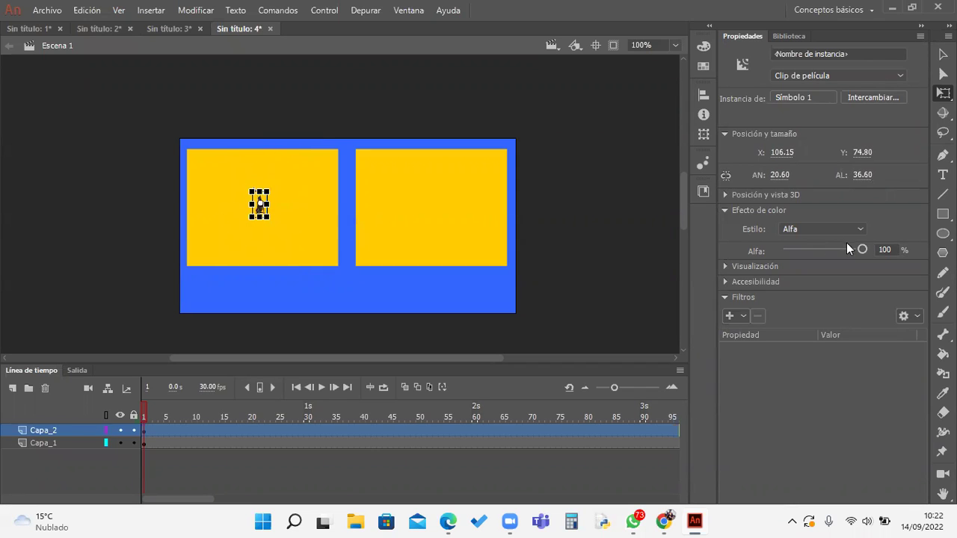
pyautogui.moveTo(829, 253); pyautogui.dragTo(753, 264)
# Step: Insert a keyframe at frame 20 of Capa_2 with the Doberman enlarged to about 97 × 172 and alpha at 100%
pyautogui.click(252, 431)
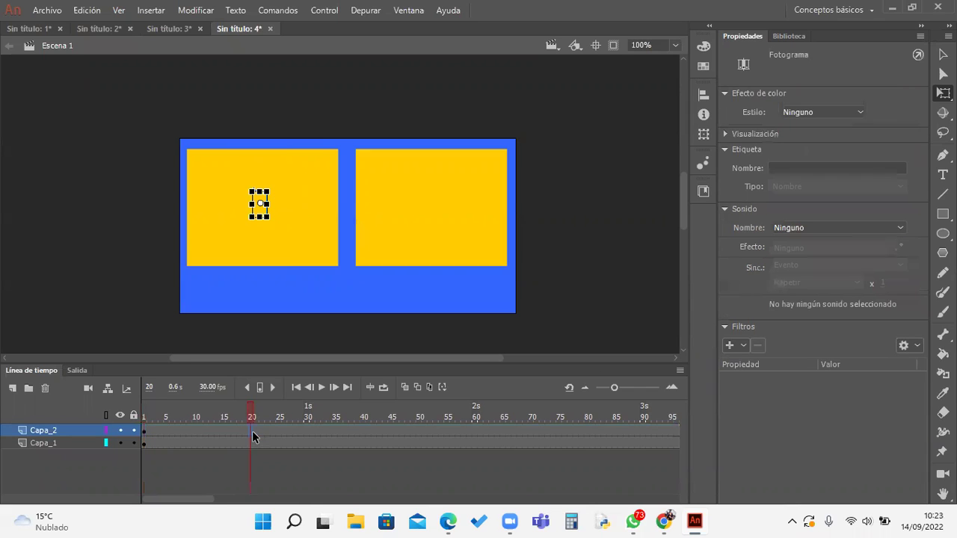
pyautogui.click(261, 387)
pyautogui.moveTo(268, 191); pyautogui.dragTo(320, 155)
pyautogui.click(822, 229)
pyautogui.click(812, 292)
pyautogui.moveTo(774, 245); pyautogui.dragTo(917, 242)
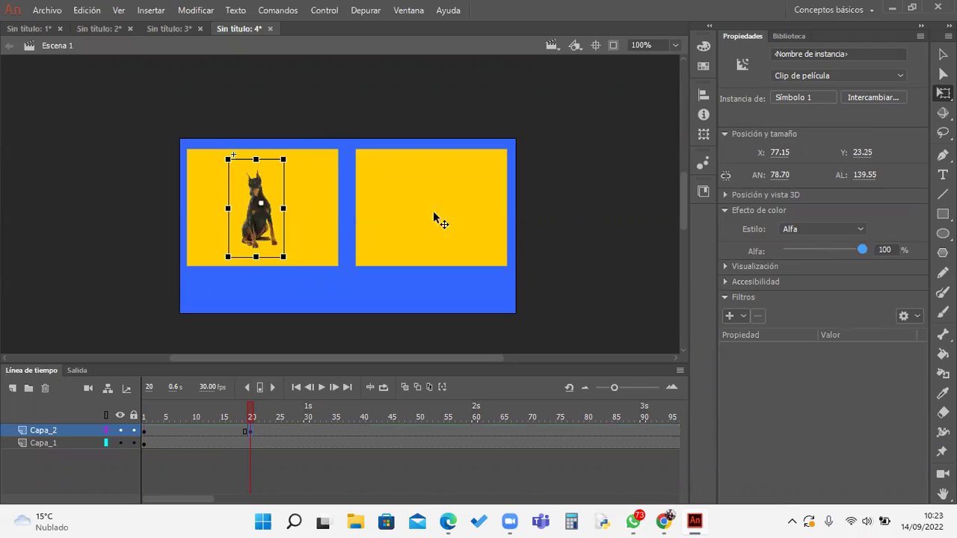
pyautogui.moveTo(291, 157)
pyautogui.mouseDown()
pyautogui.moveTo(298, 147)
pyautogui.moveTo(303, 155)
pyautogui.mouseUp()
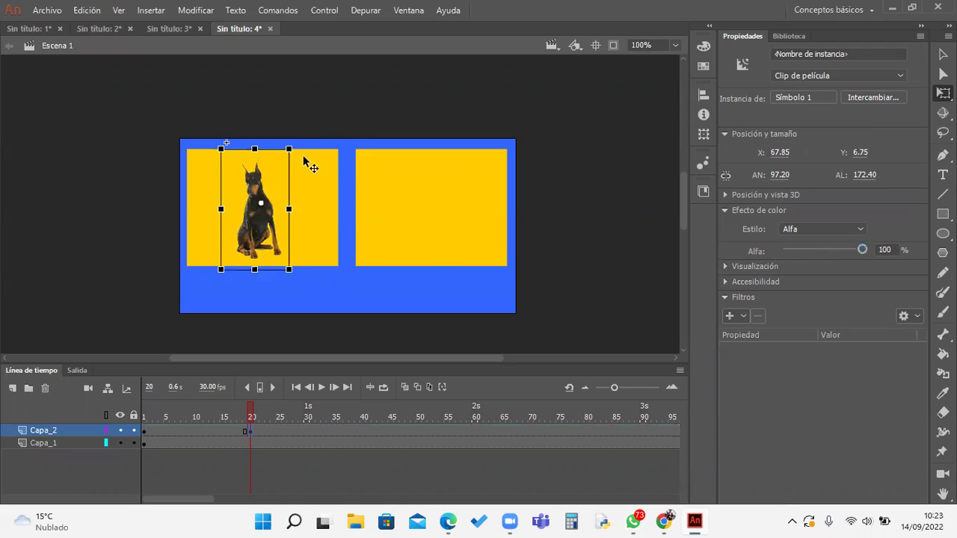
# Step: Create a classic tween between frames 1 and 20 of Capa_2 and play the animation
pyautogui.click(220, 430)
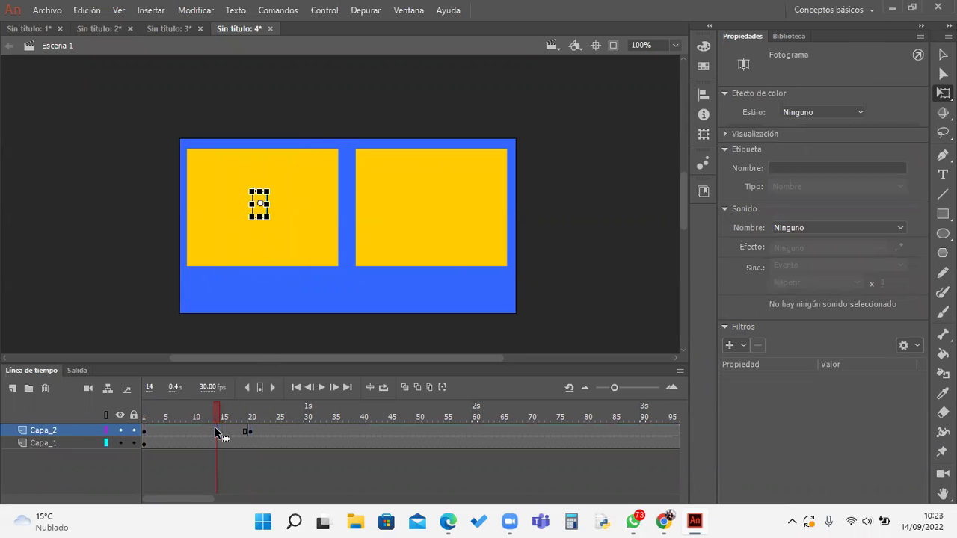
pyautogui.rightClick(215, 428)
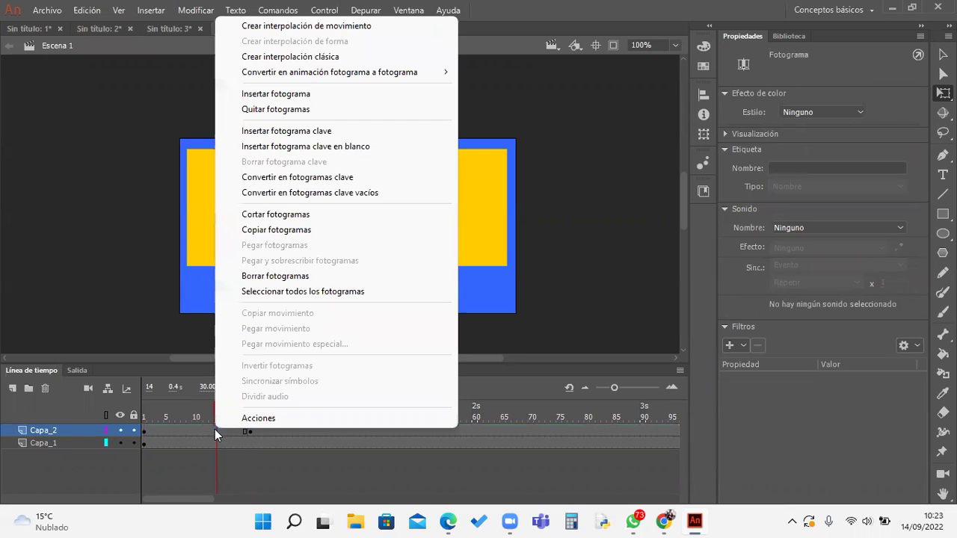
pyautogui.click(376, 58)
pyautogui.press('Return')
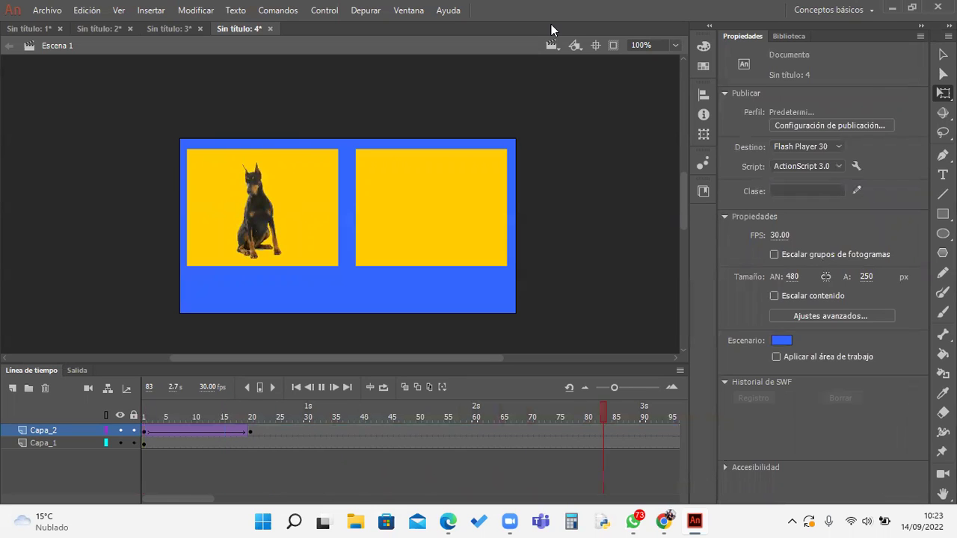
pyautogui.press('Return')
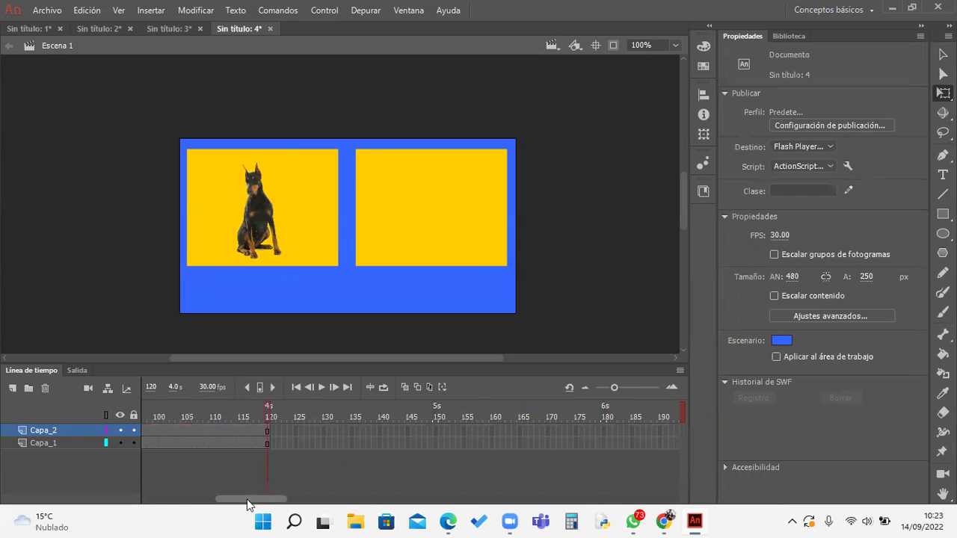
# Step: Set the Capa_2 tween's easing to Circ Ease Out and play the animation
pyautogui.moveTo(246, 499); pyautogui.dragTo(152, 500)
pyautogui.click(189, 432)
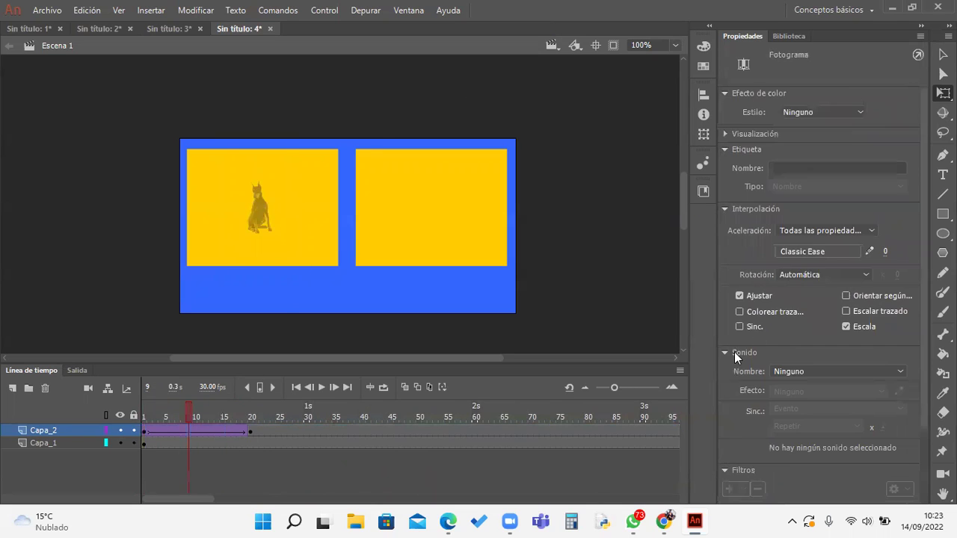
pyautogui.click(798, 253)
pyautogui.click(564, 315)
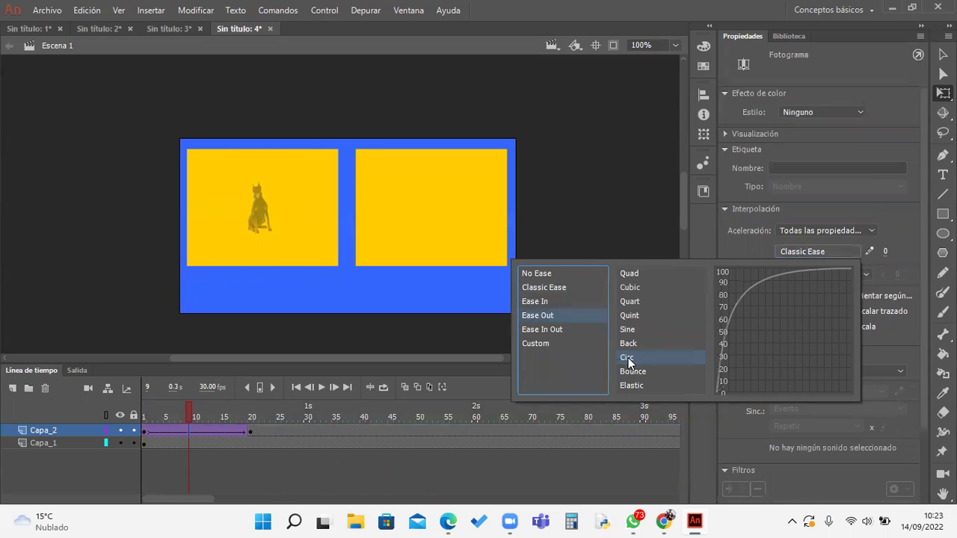
pyautogui.doubleClick(629, 358)
pyautogui.press('Return')
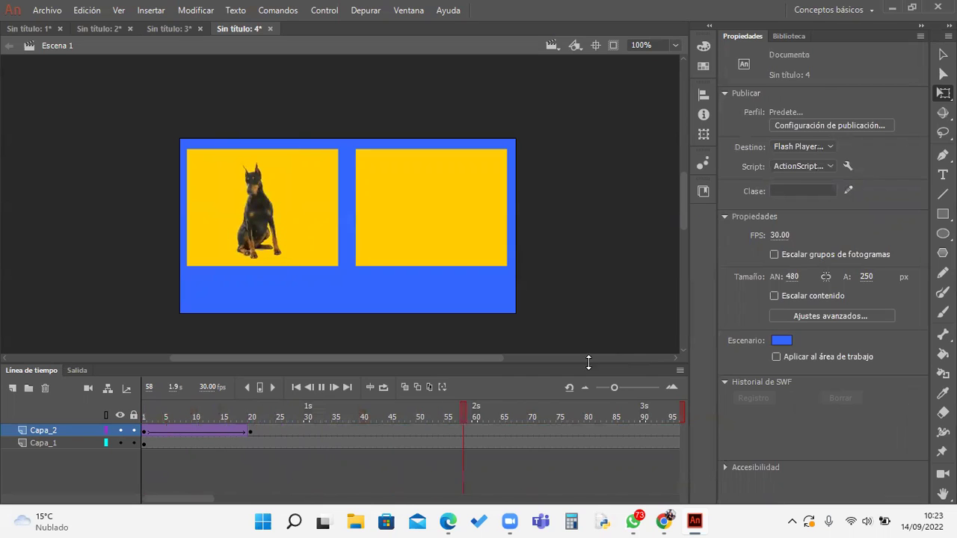
# Step: Change the Capa_2 tween's easing to Elastic Ease Out
pyautogui.click(192, 431)
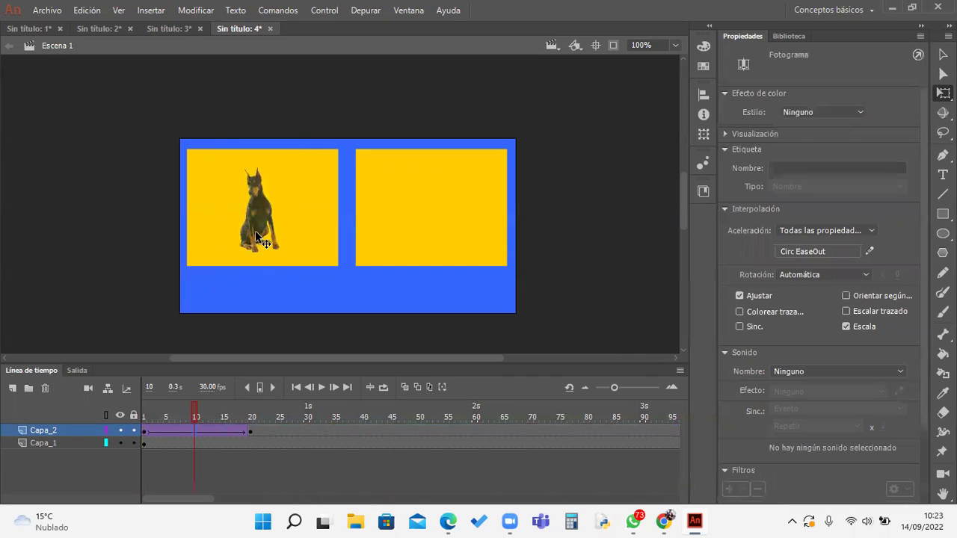
pyautogui.click(246, 347)
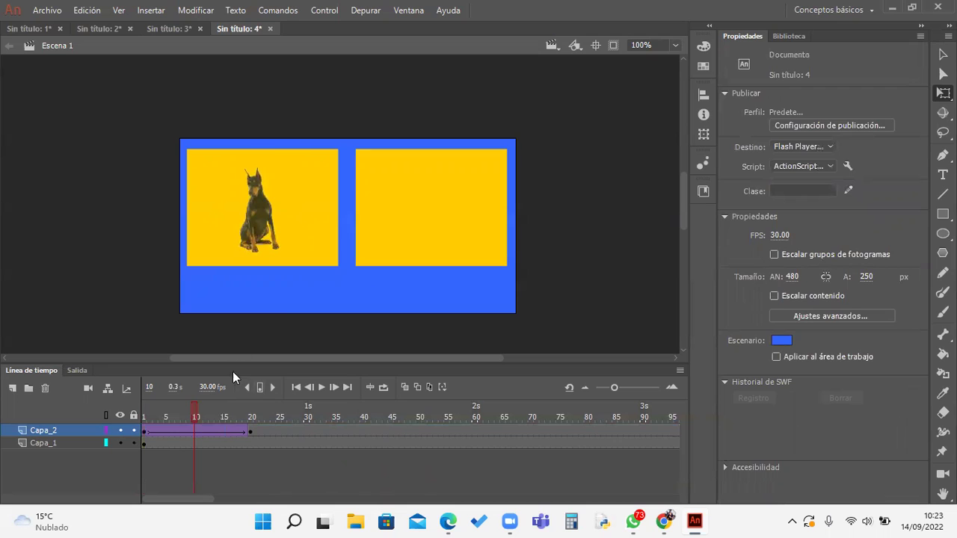
pyautogui.click(196, 430)
pyautogui.click(827, 250)
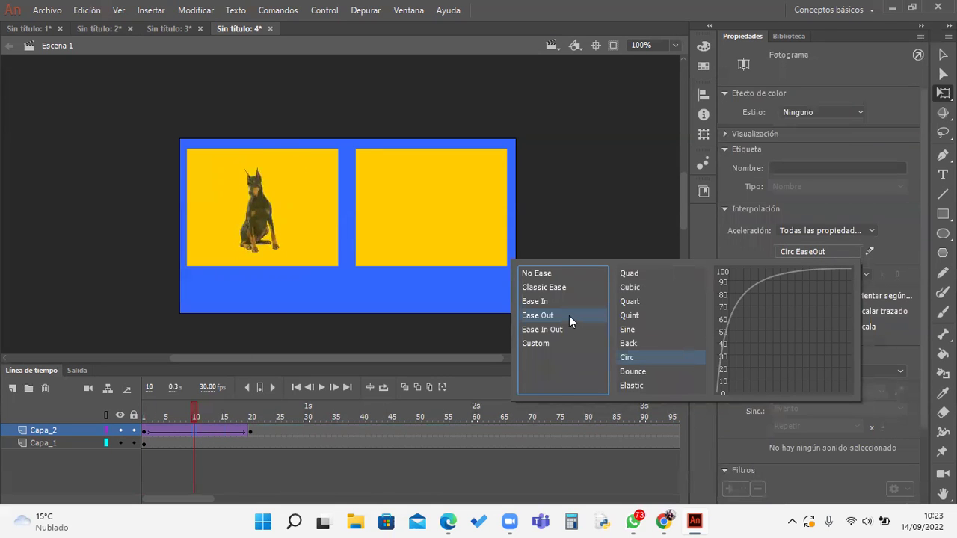
pyautogui.click(638, 384)
pyautogui.click(638, 384)
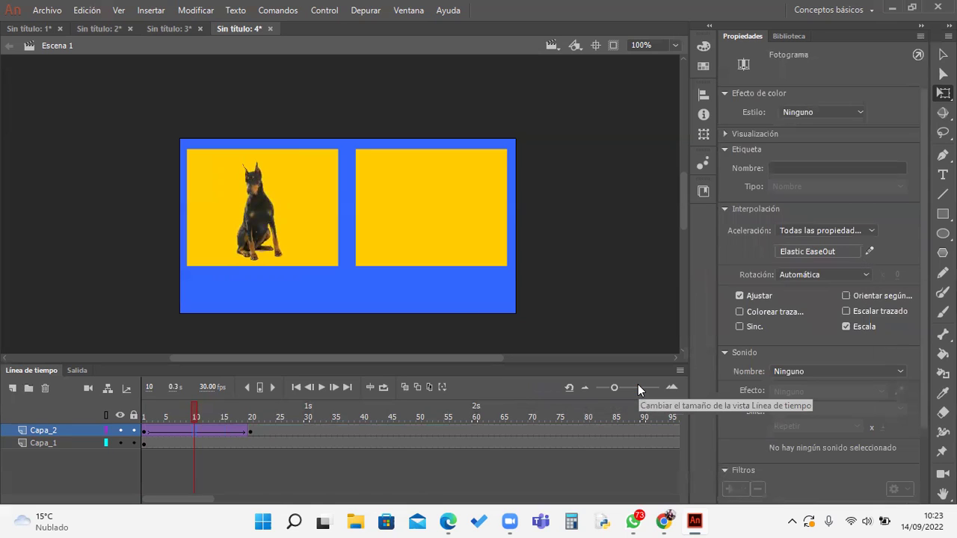
# Step: Return the playhead to frame 1, test the movie to review the Doberman's entrance, and close the preview
pyautogui.click(196, 418)
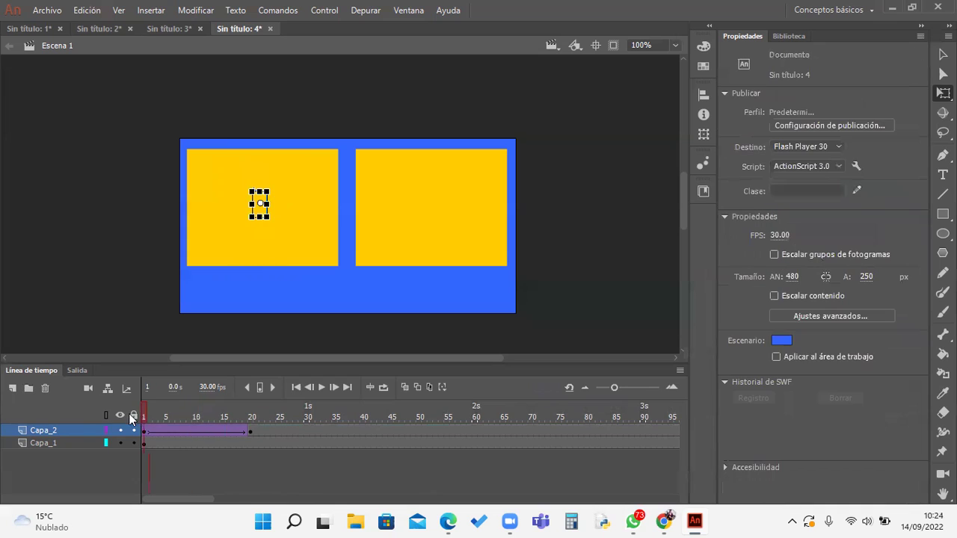
pyautogui.moveTo(205, 416); pyautogui.dragTo(85, 419)
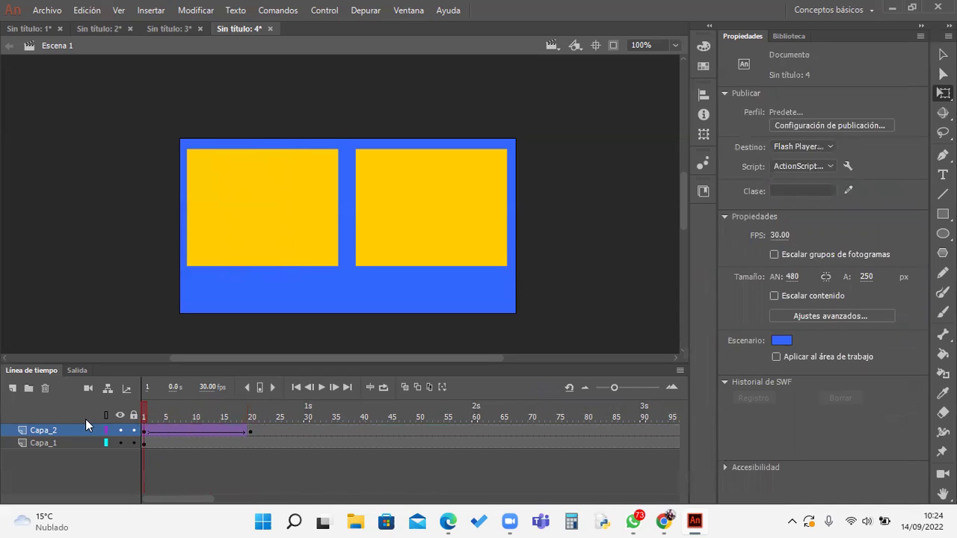
pyautogui.hotkey('ctrl', 'Return')
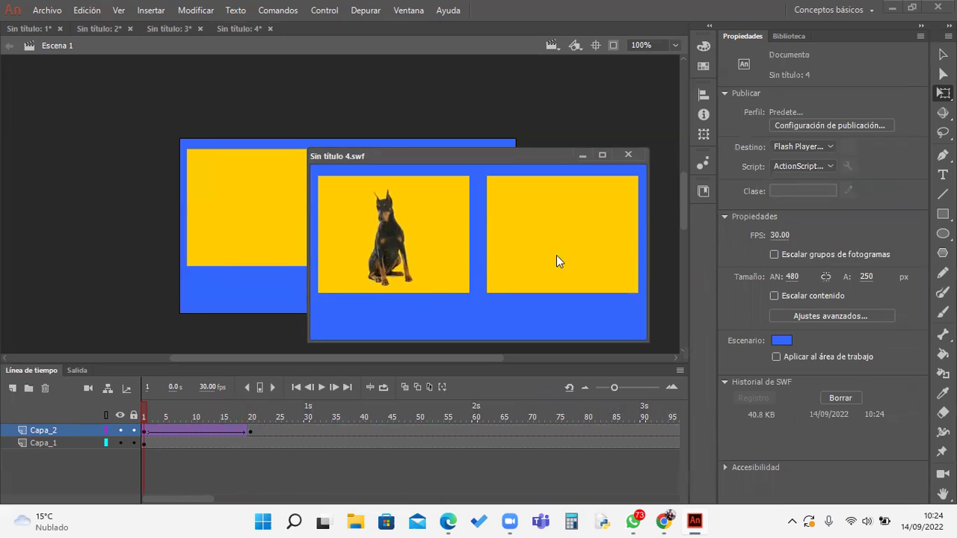
pyautogui.click(629, 155)
# Step: Set the Capa_2 tween's easing to Bounce Ease Out, test the movie, and close the preview
pyautogui.click(210, 430)
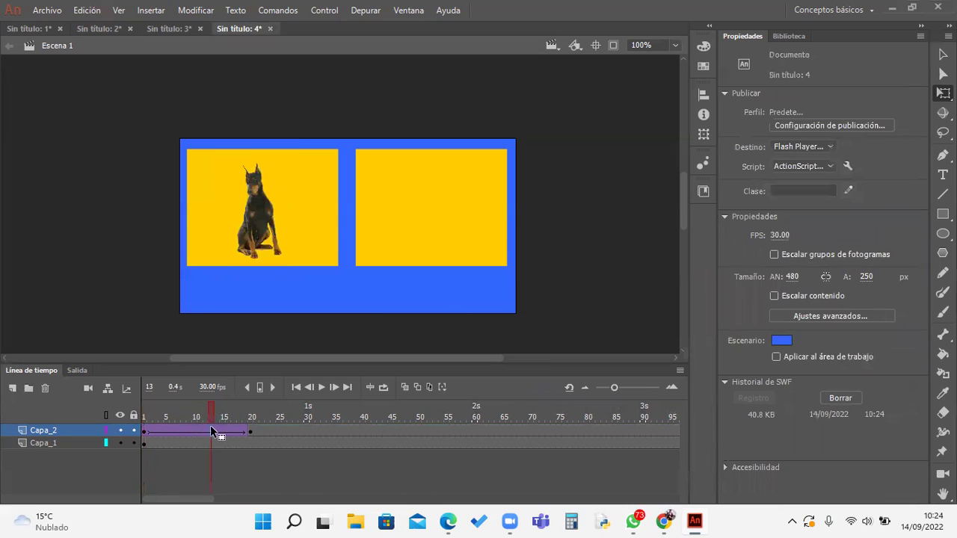
pyautogui.click(821, 252)
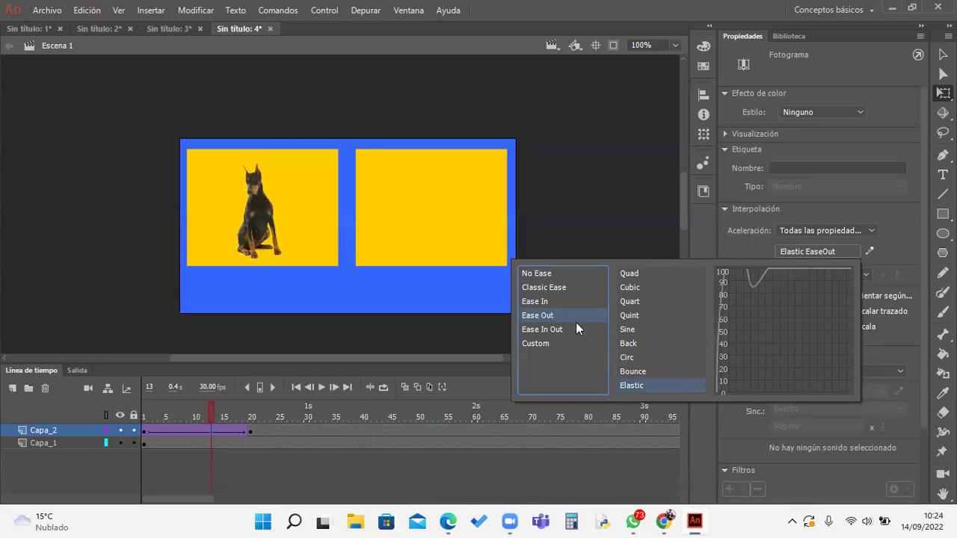
pyautogui.click(627, 371)
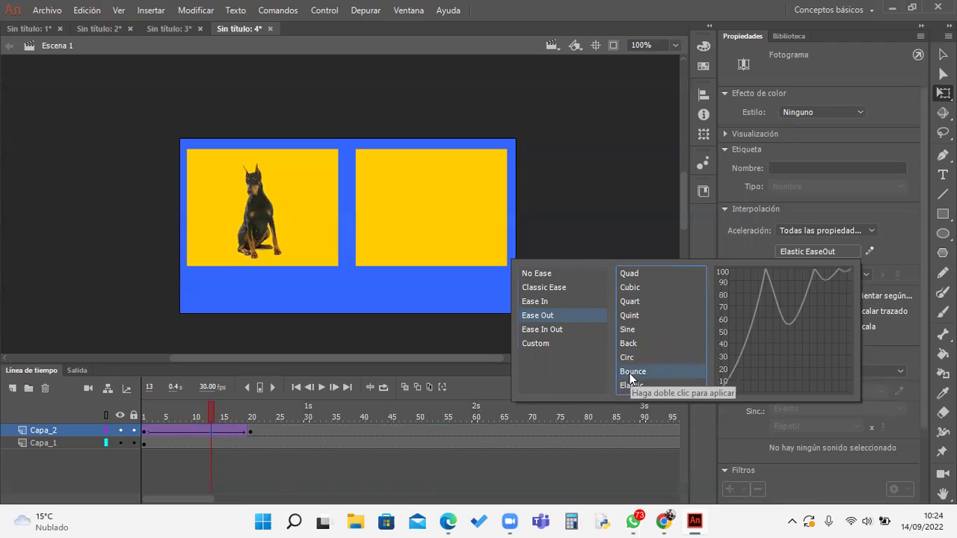
pyautogui.doubleClick(631, 374)
pyautogui.hotkey('ctrl', 'Return')
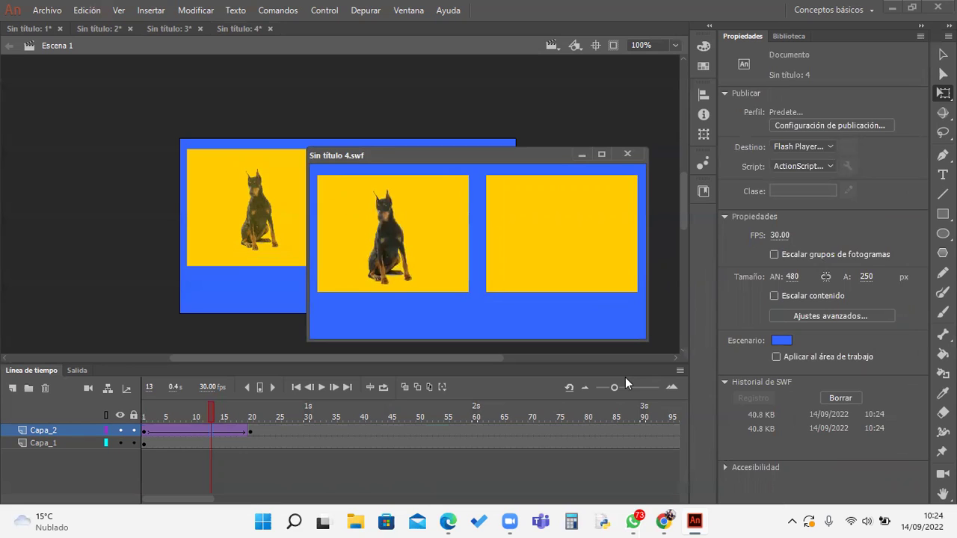
pyautogui.click(635, 154)
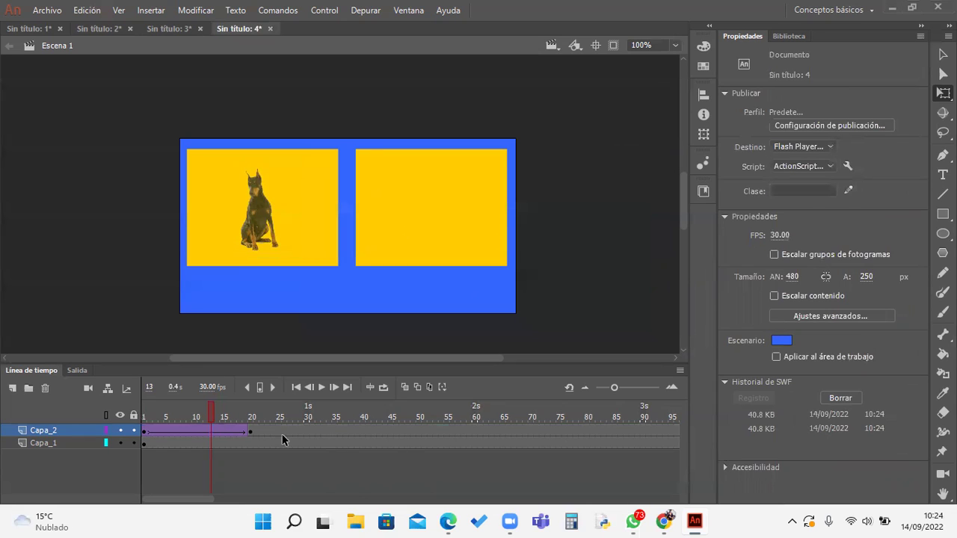
# Step: Add a new layer above Capa_2
pyautogui.click(12, 388)
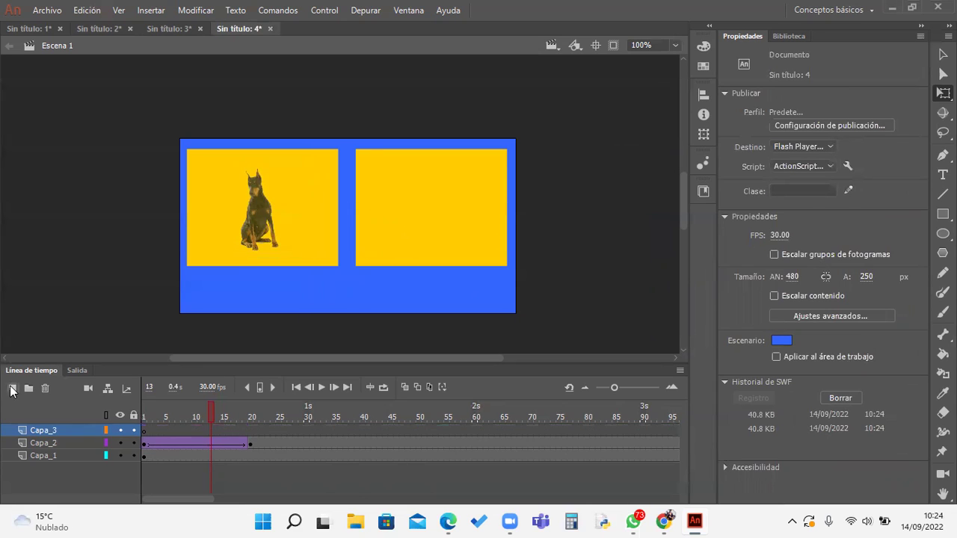
# Step: Set the Capa_2 tween's rotation to clockwise with 2 turns, test the movie, and close the preview
pyautogui.click(183, 444)
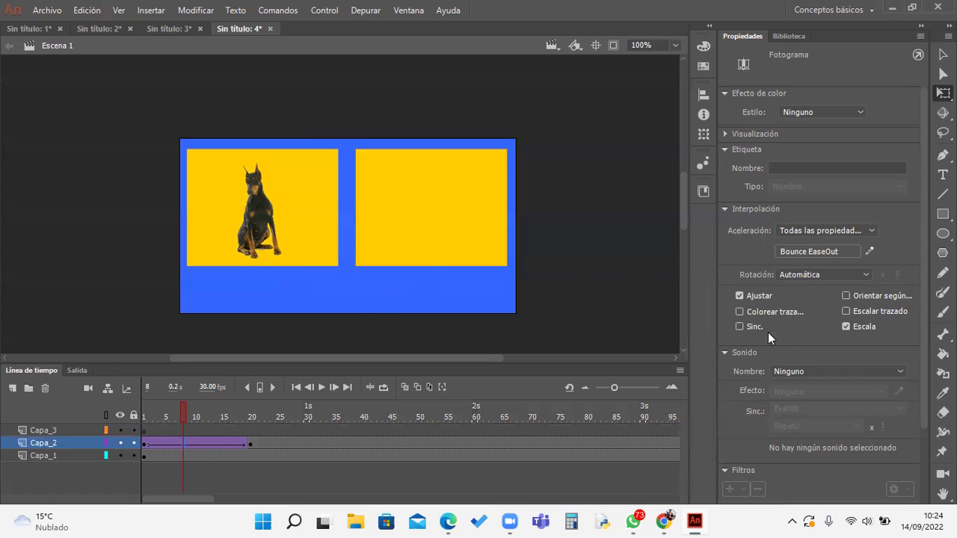
pyautogui.click(806, 273)
pyautogui.click(822, 320)
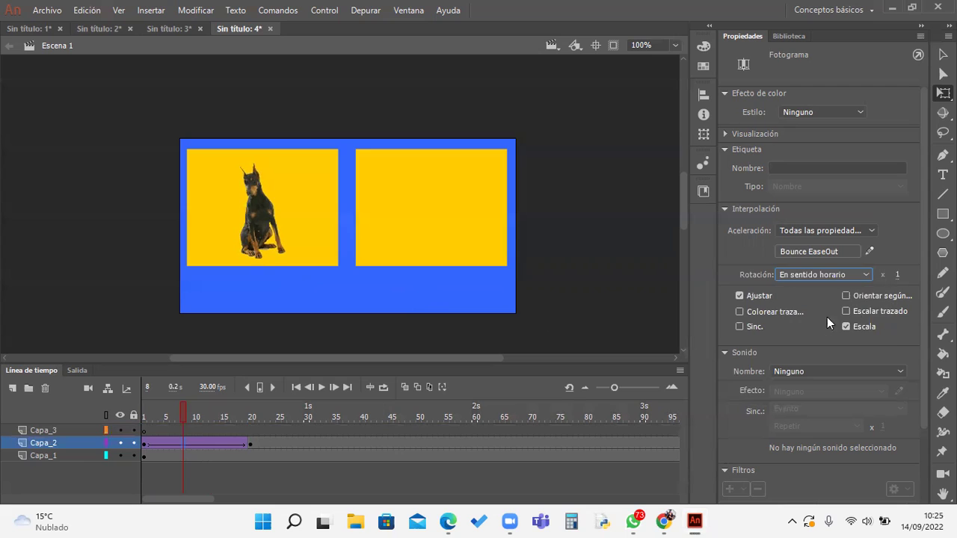
pyautogui.click(898, 276)
pyautogui.write('2')
pyautogui.press('Return')
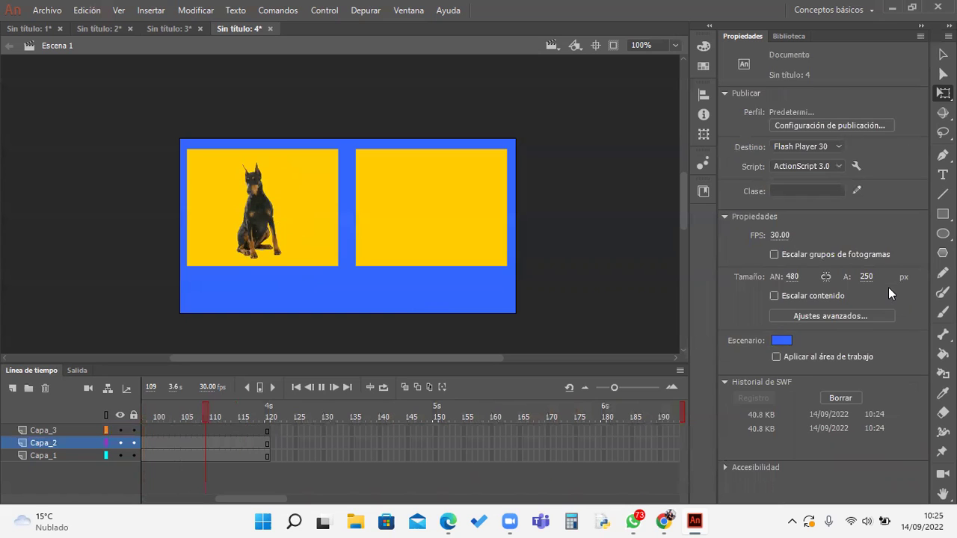
pyautogui.hotkey('ctrl', 'Return')
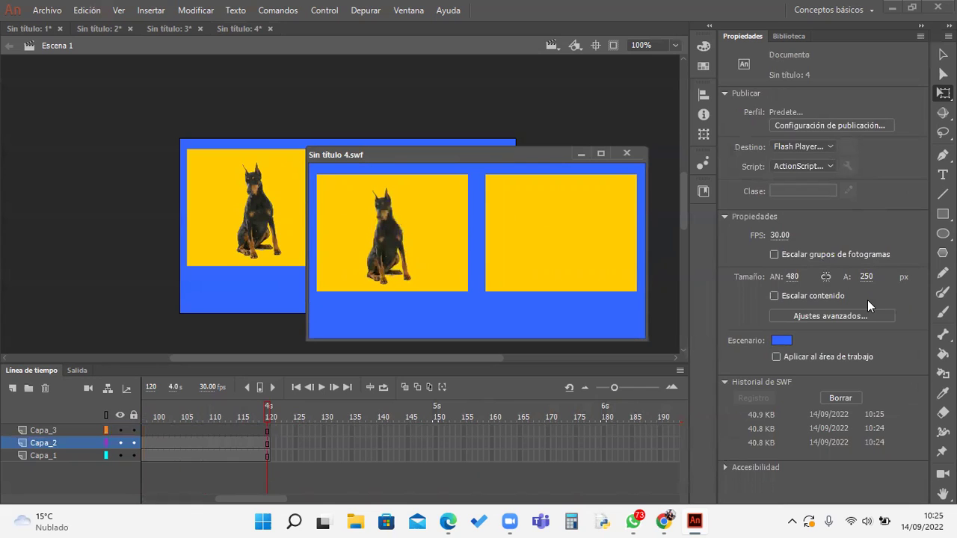
pyautogui.click(627, 153)
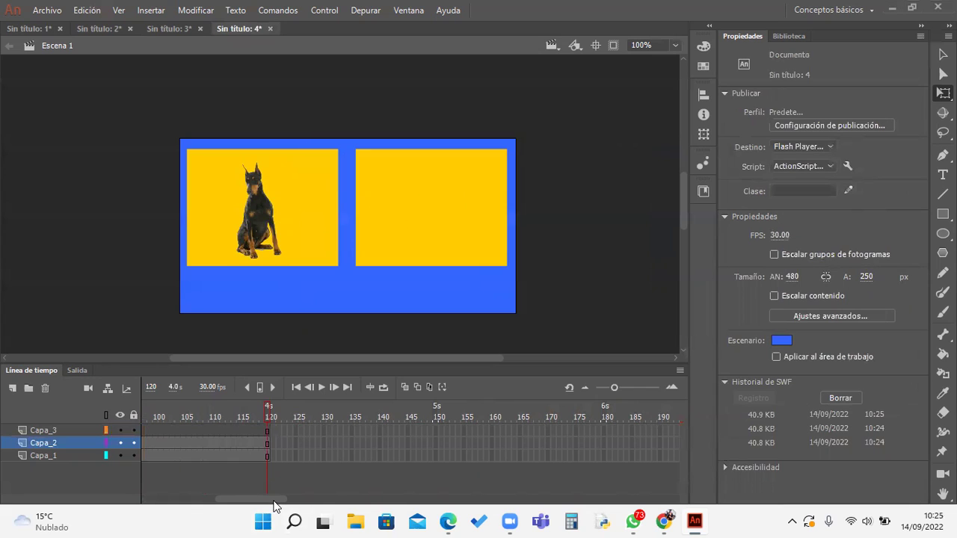
# Step: Set the rotation of the Capa_2 tween to none (Ninguna)
pyautogui.moveTo(277, 499); pyautogui.dragTo(173, 501)
pyautogui.click(184, 444)
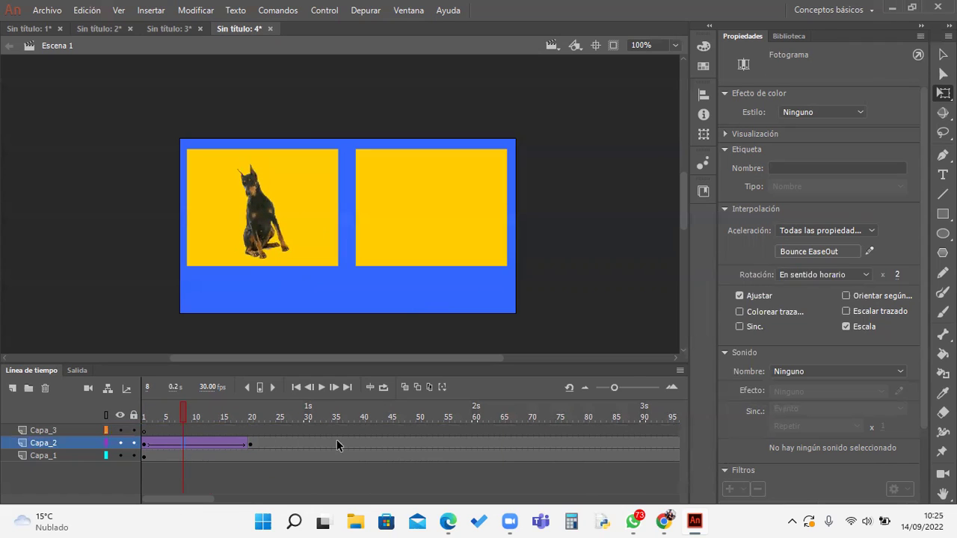
pyautogui.click(867, 274)
pyautogui.click(860, 286)
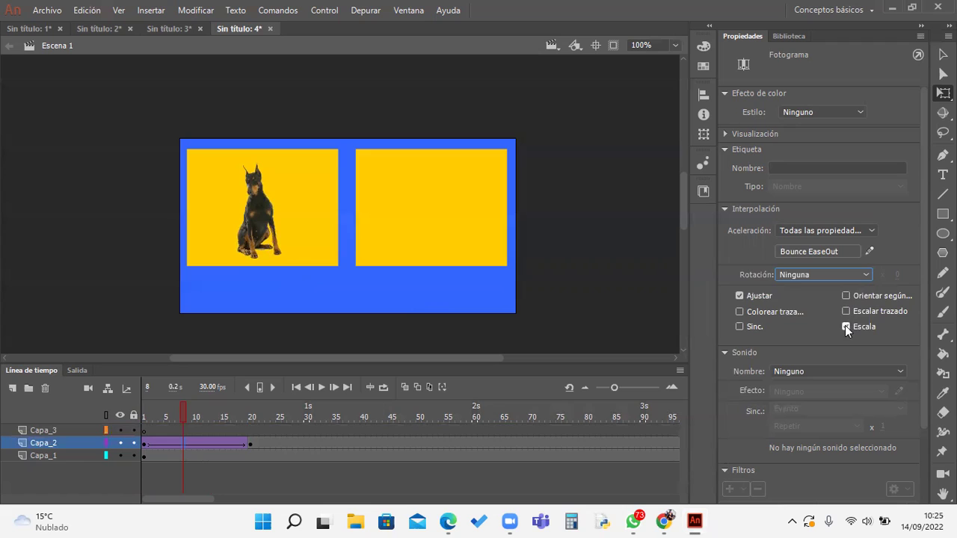
# Step: Insert a blank keyframe at frame 20 of Capa_3 and place the boxer image from the library on the stage
pyautogui.click(73, 431)
pyautogui.click(251, 430)
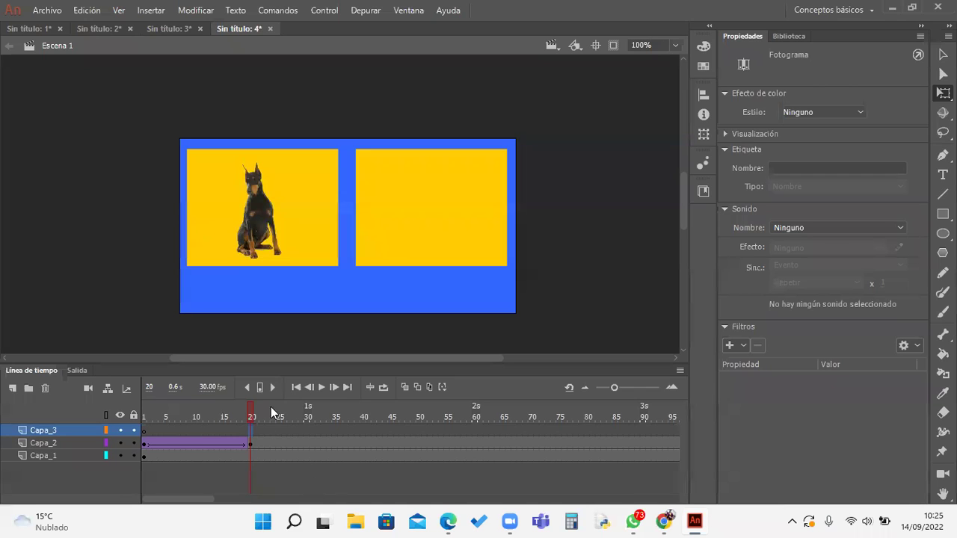
pyautogui.press('F7')
pyautogui.click(791, 37)
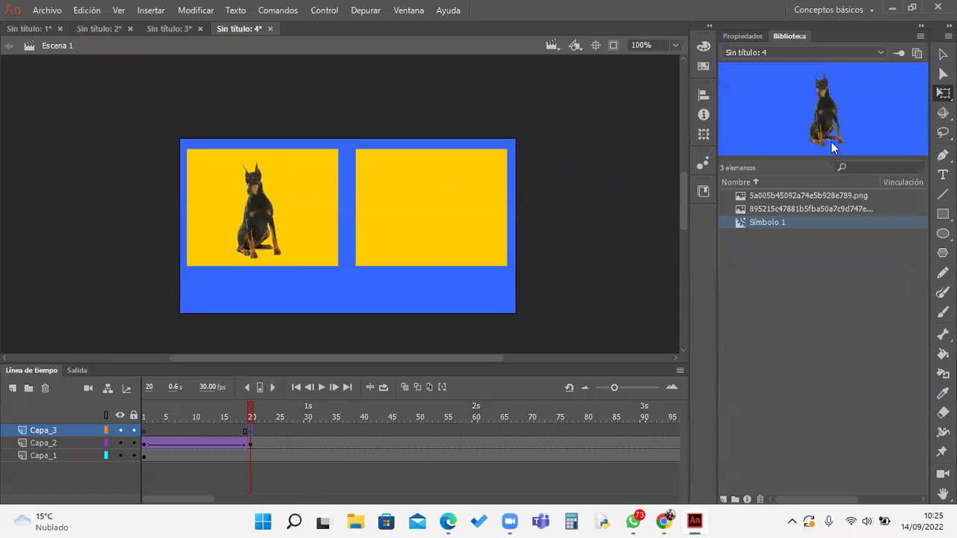
pyautogui.click(807, 210)
pyautogui.moveTo(351, 238); pyautogui.dragTo(378, 294)
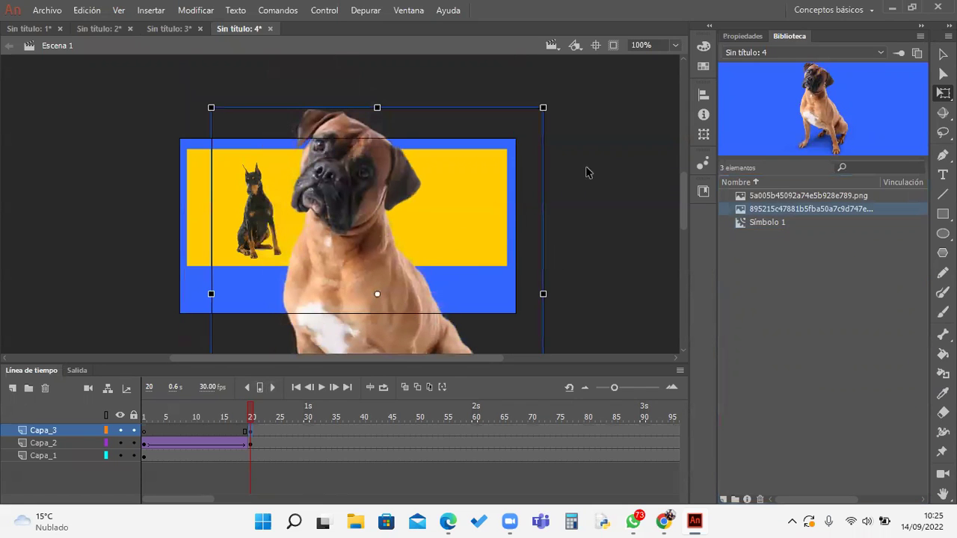
# Step: Shrink the boxer image to about 27 × 30 px at the center of the empty yellow box and convert it to a movie clip symbol
pyautogui.moveTo(543, 108); pyautogui.dragTo(397, 251)
pyautogui.moveTo(411, 217); pyautogui.dragTo(433, 216)
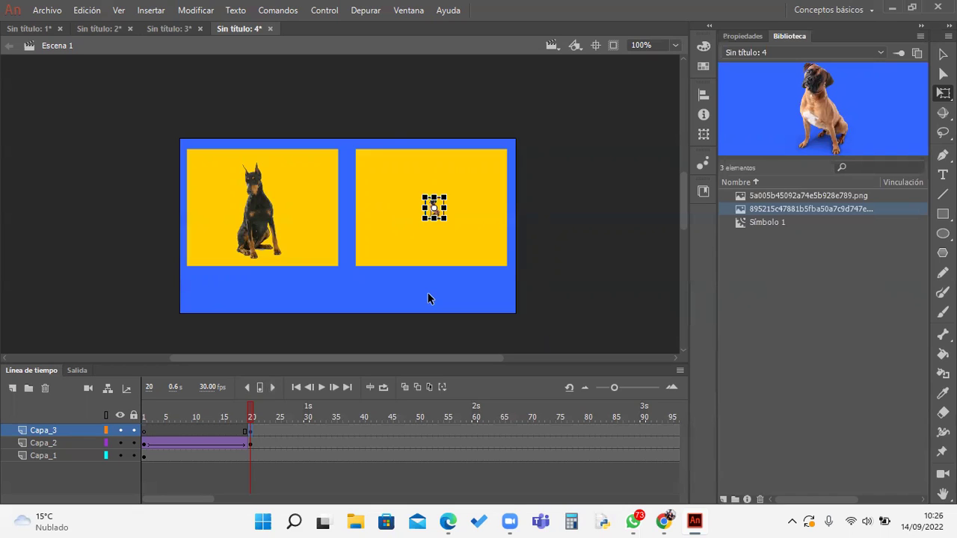
pyautogui.rightClick(436, 214)
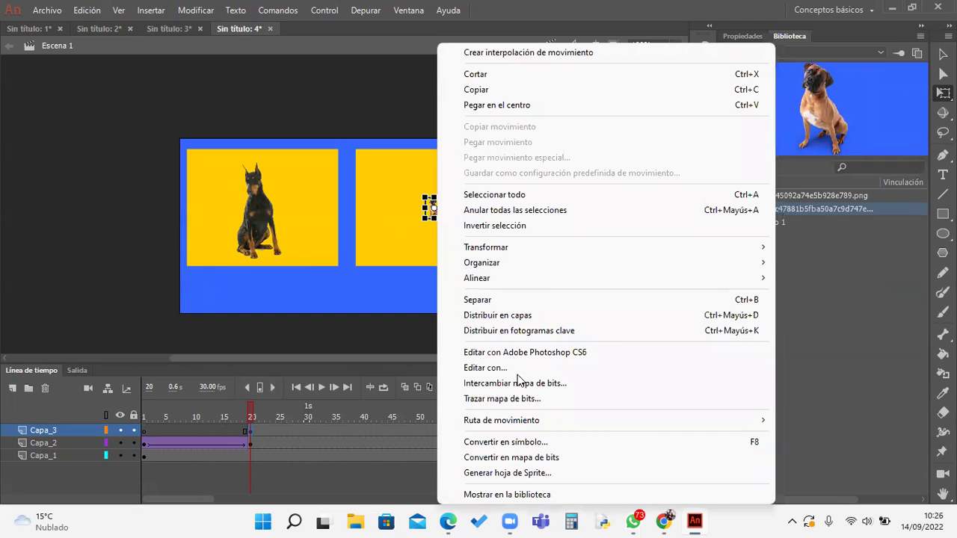
pyautogui.click(527, 447)
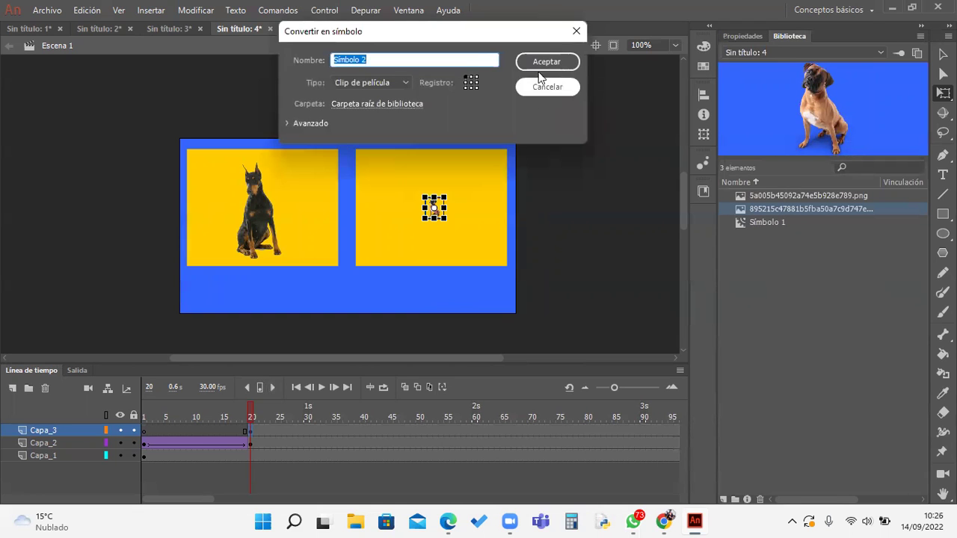
pyautogui.click(561, 61)
# Step: Give the boxer symbol at frame 20 an Alpha color effect of 0%
pyautogui.click(743, 36)
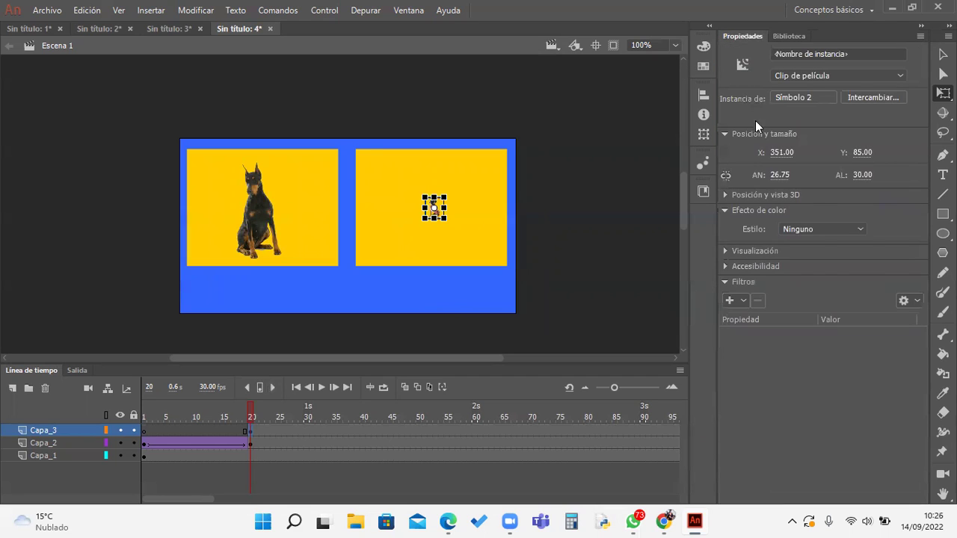
pyautogui.click(818, 233)
pyautogui.click(804, 302)
pyautogui.click(850, 250)
pyautogui.moveTo(817, 251); pyautogui.dragTo(774, 250)
pyautogui.click(838, 229)
pyautogui.click(813, 303)
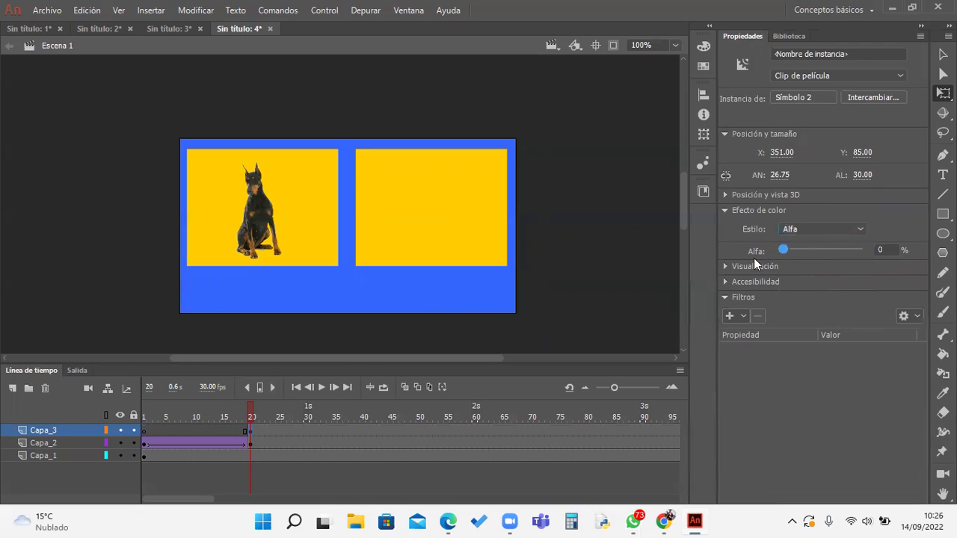
# Step: Insert a keyframe at frame 40 of Capa_3
pyautogui.click(362, 431)
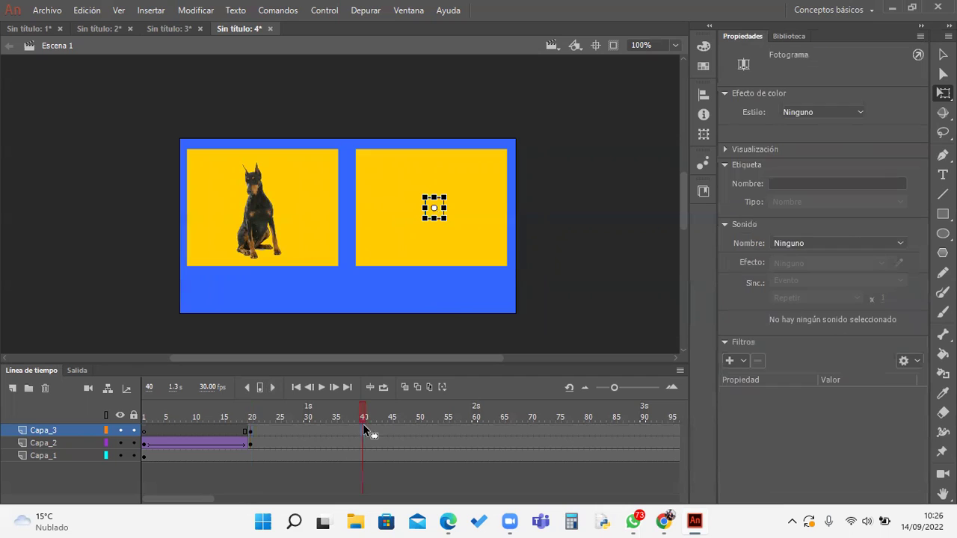
pyautogui.click(262, 387)
pyautogui.click(885, 243)
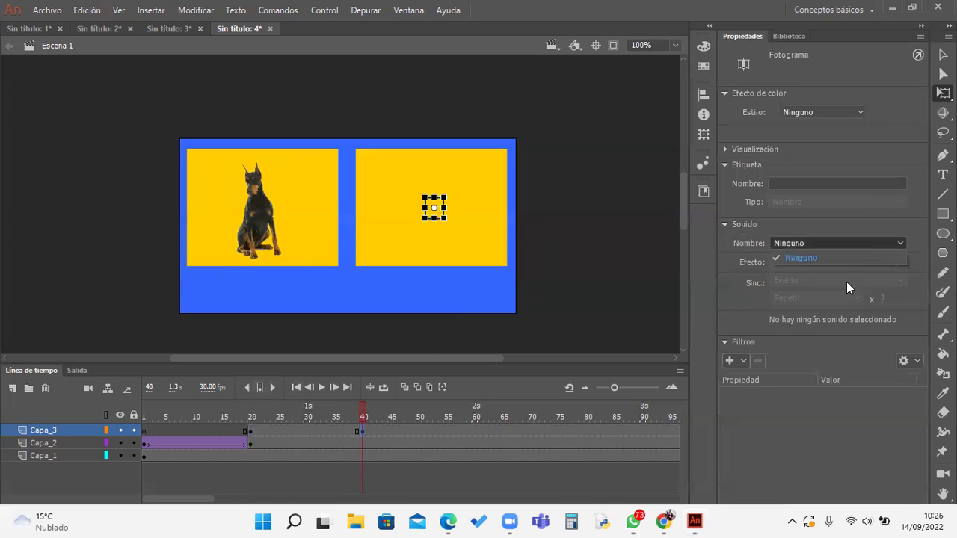
# Step: Set the boxer symbol's alpha to 100% at frame 40 and enlarge it to about 116 × 130 px within its yellow box
pyautogui.click(442, 213)
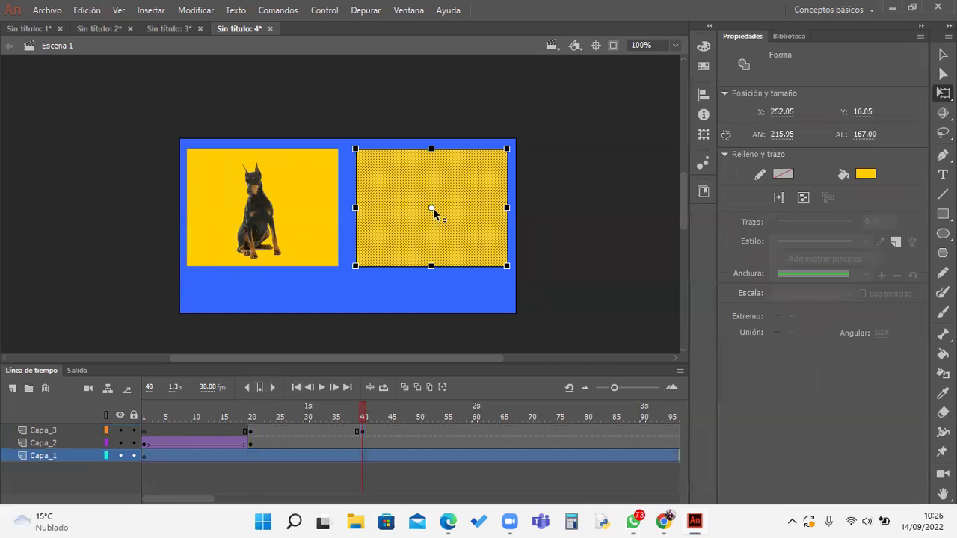
pyautogui.click(592, 226)
pyautogui.click(435, 208)
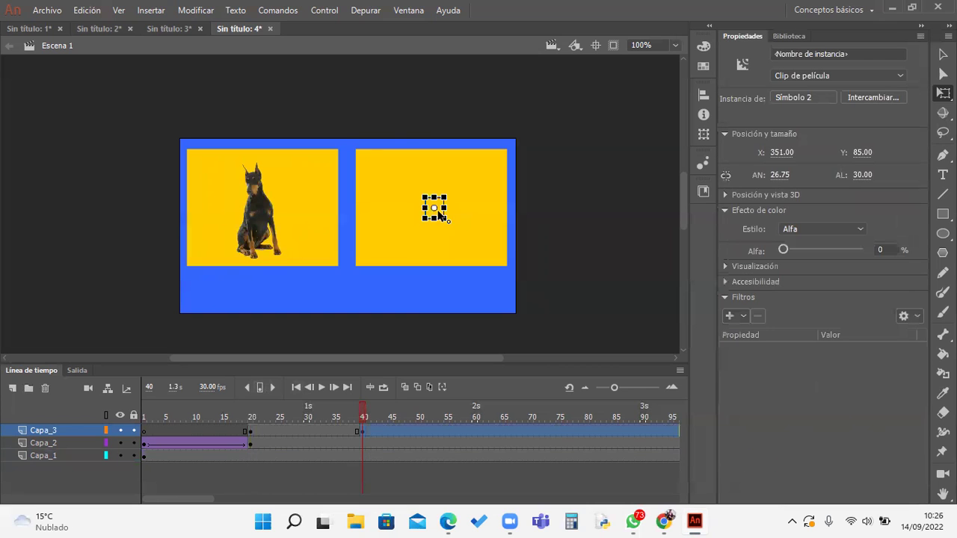
pyautogui.moveTo(813, 246); pyautogui.dragTo(900, 251)
pyautogui.moveTo(446, 216); pyautogui.dragTo(483, 251)
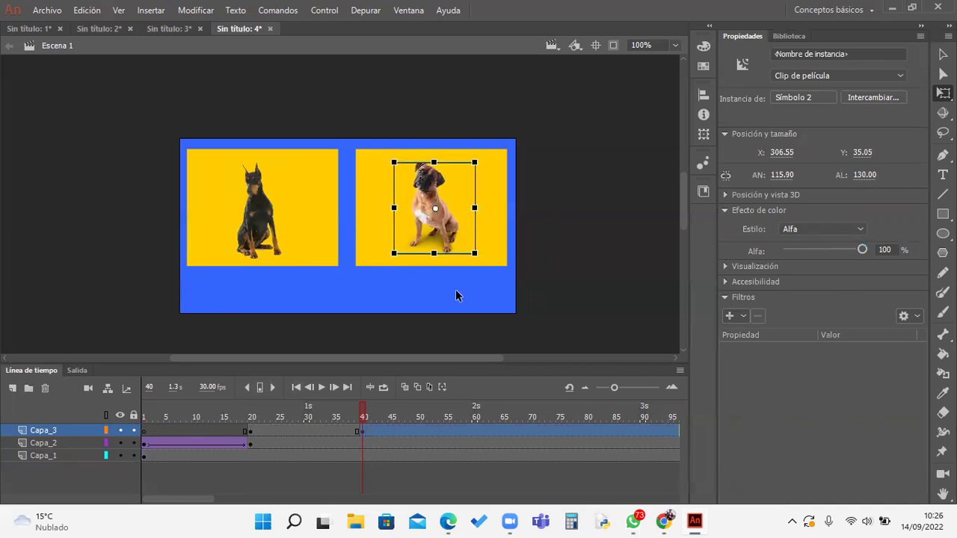
# Step: Create a classic tween between frames 20 and 40 of Capa_3 and play the animation
pyautogui.rightClick(305, 429)
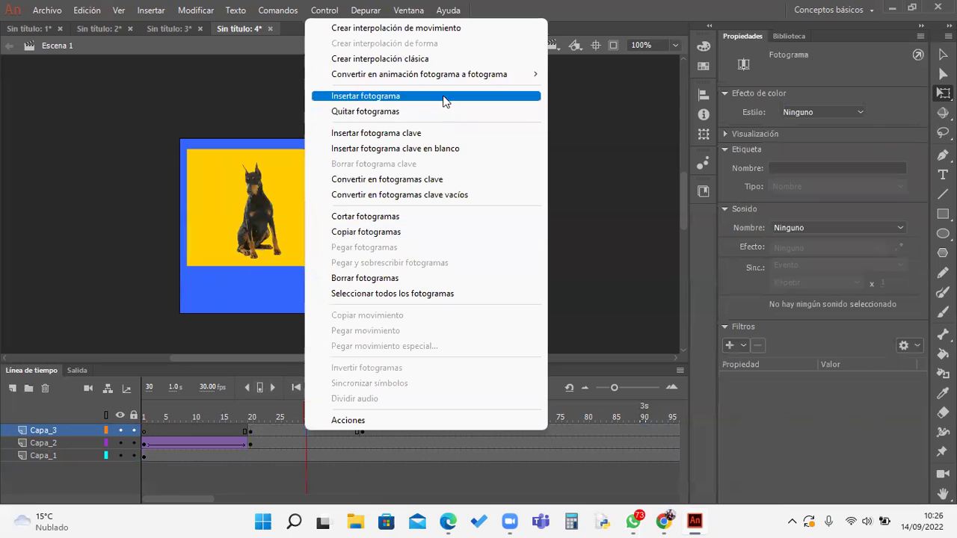
pyautogui.click(448, 58)
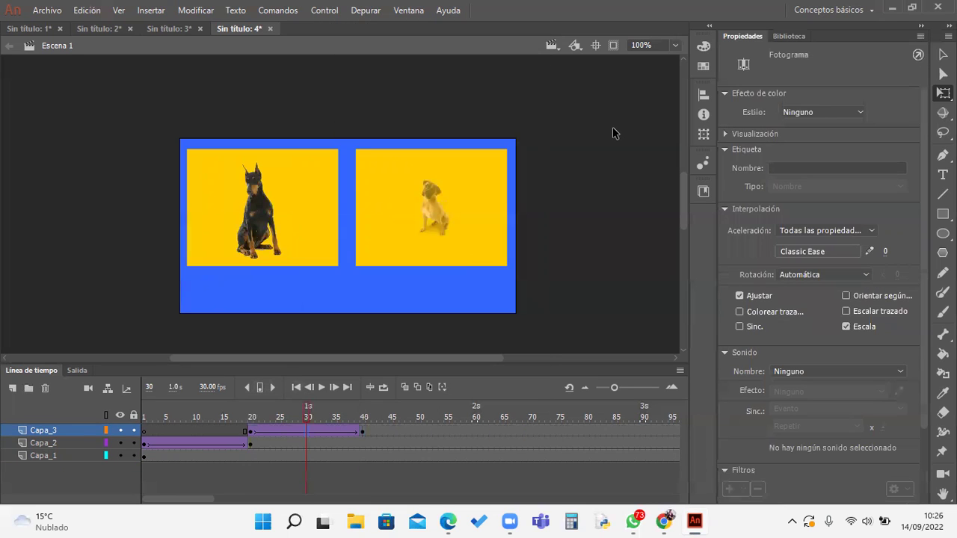
pyautogui.press('Return')
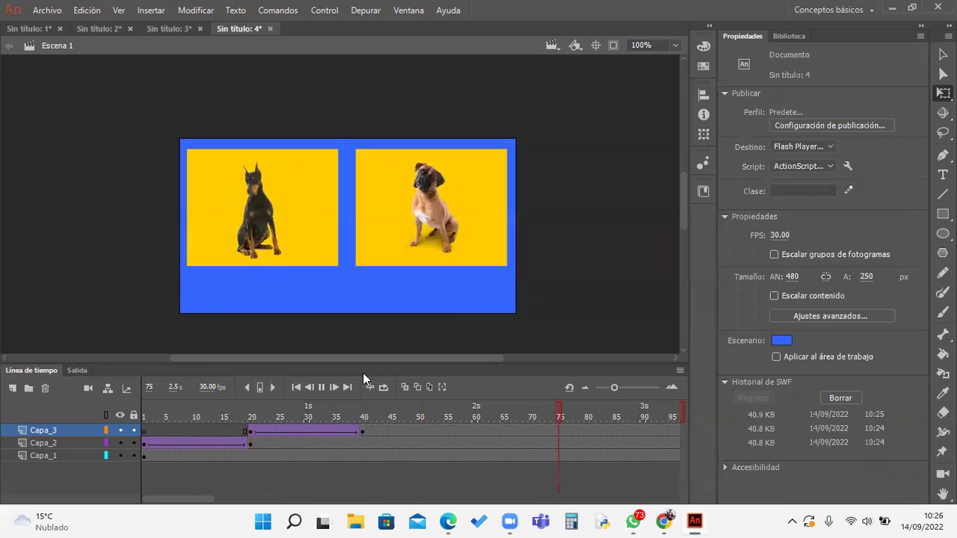
# Step: Set the Capa_3 tween's easing to Bounce Ease Out
pyautogui.click(322, 429)
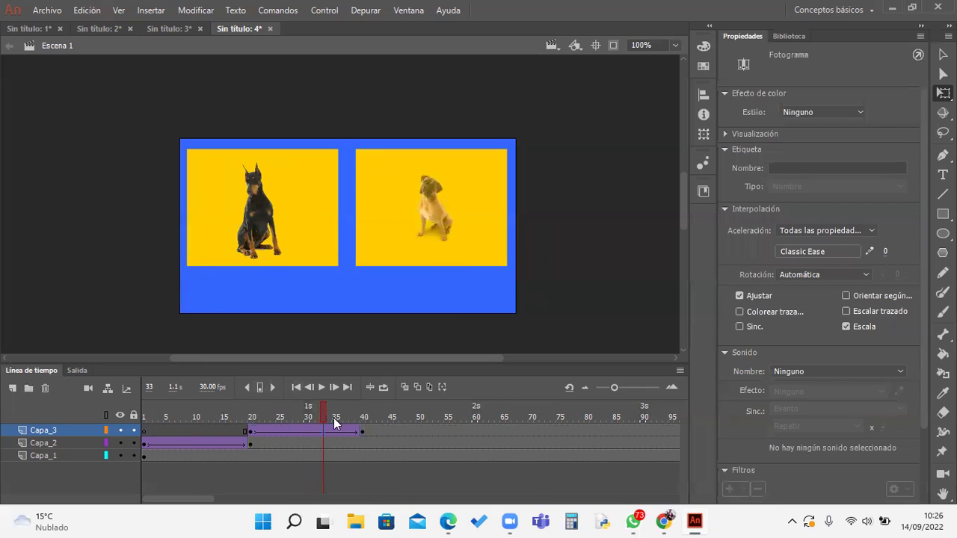
pyautogui.click(308, 431)
pyautogui.click(789, 256)
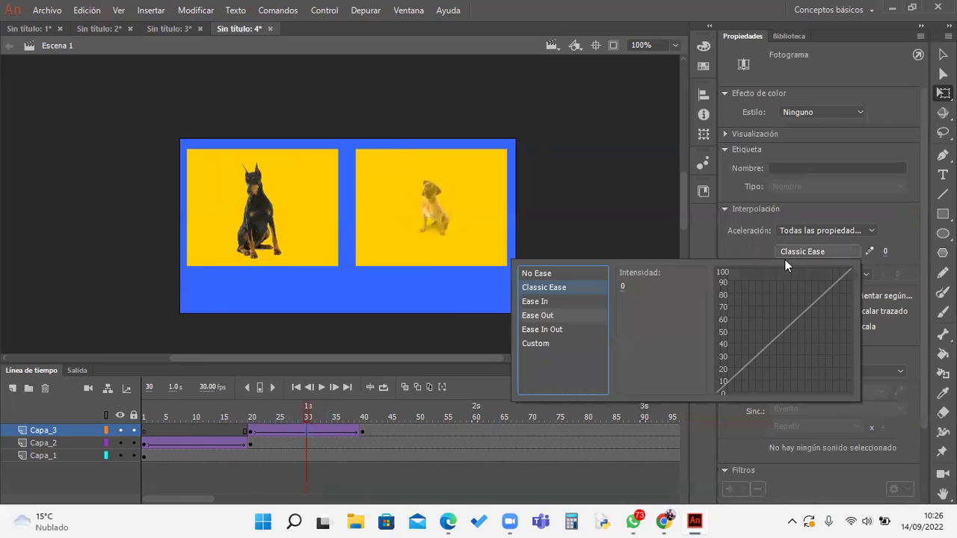
pyautogui.click(563, 316)
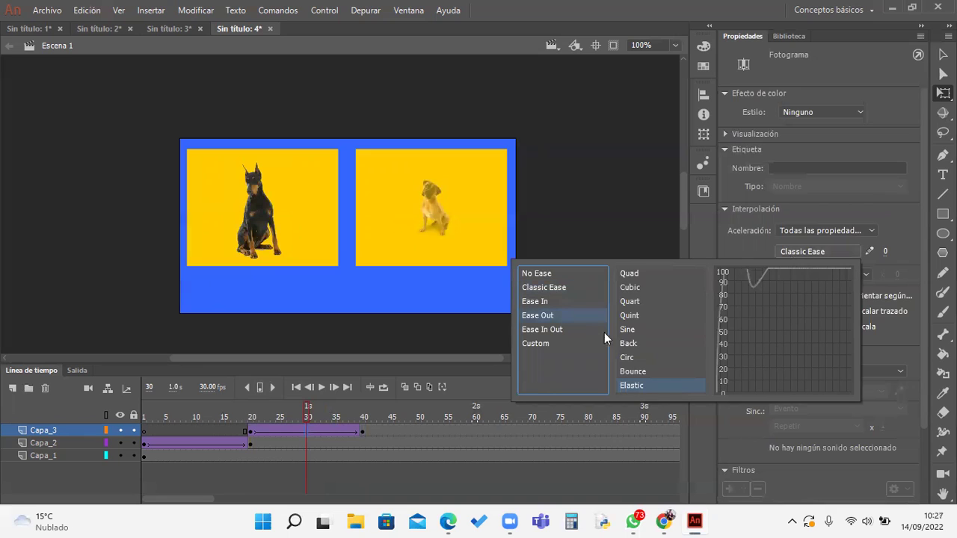
pyautogui.click(647, 372)
pyautogui.doubleClick(646, 371)
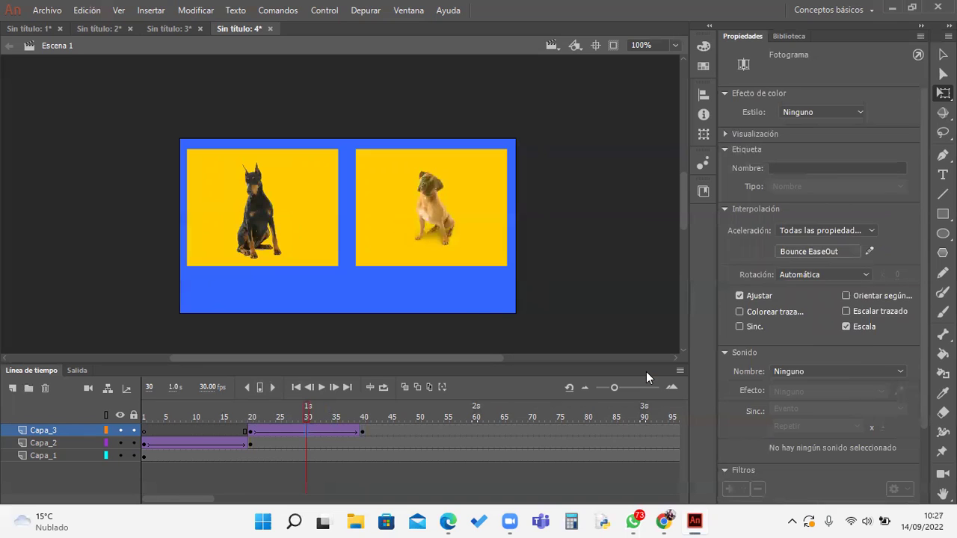
# Step: Play the timeline, test the movie to review both dogs' entrances, and close the preview
pyautogui.press('Return')
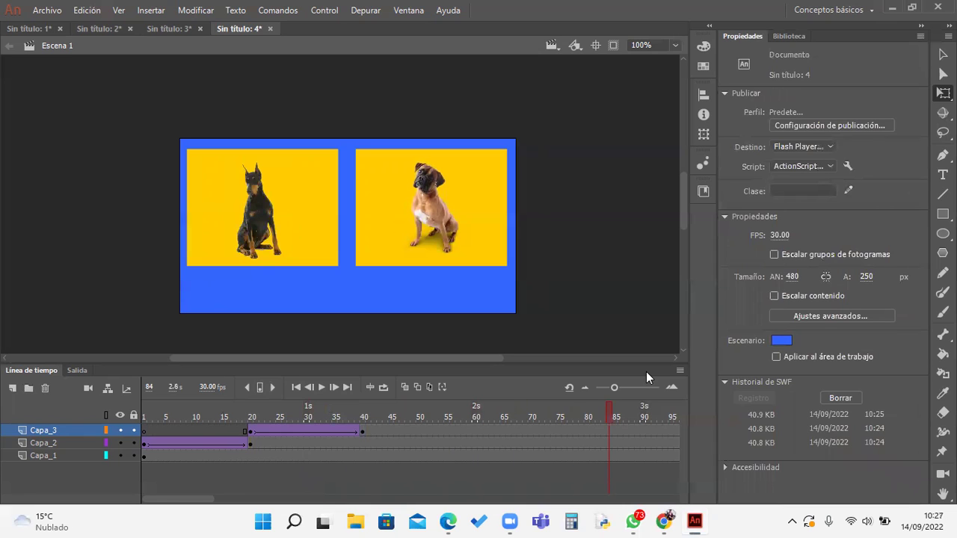
pyautogui.hotkey('ctrl', 'Return')
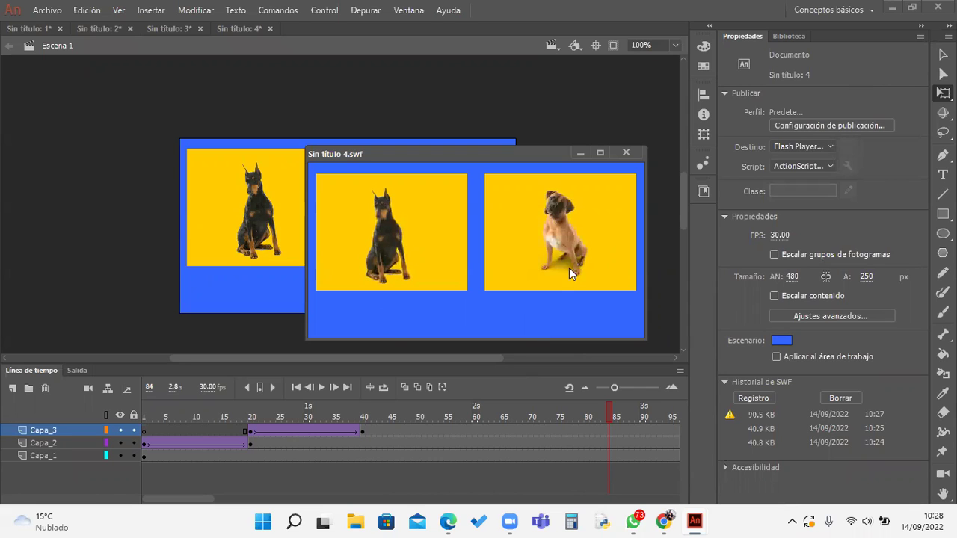
pyautogui.click(625, 153)
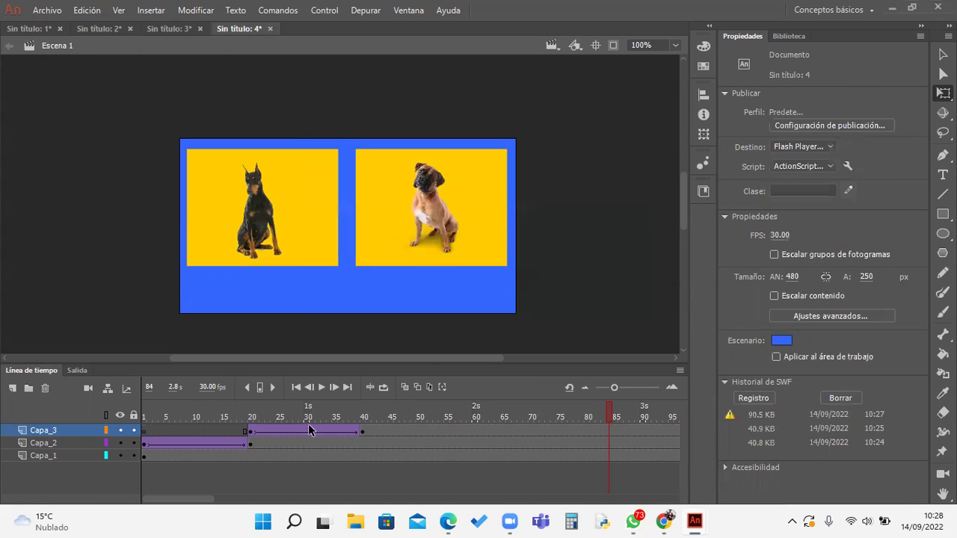
# Step: Add a new layer above Capa_3 and insert a keyframe at frame 40 in it
pyautogui.click(13, 388)
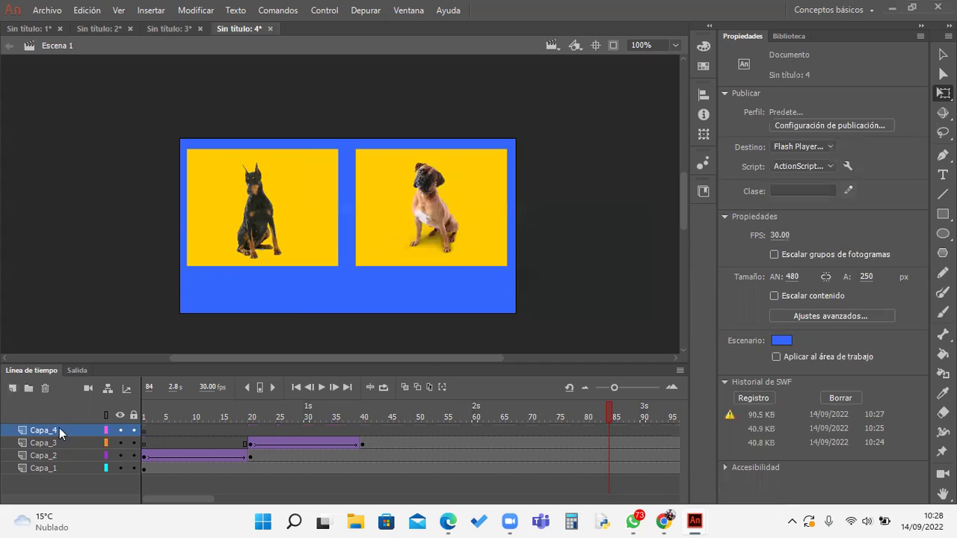
pyautogui.click(364, 432)
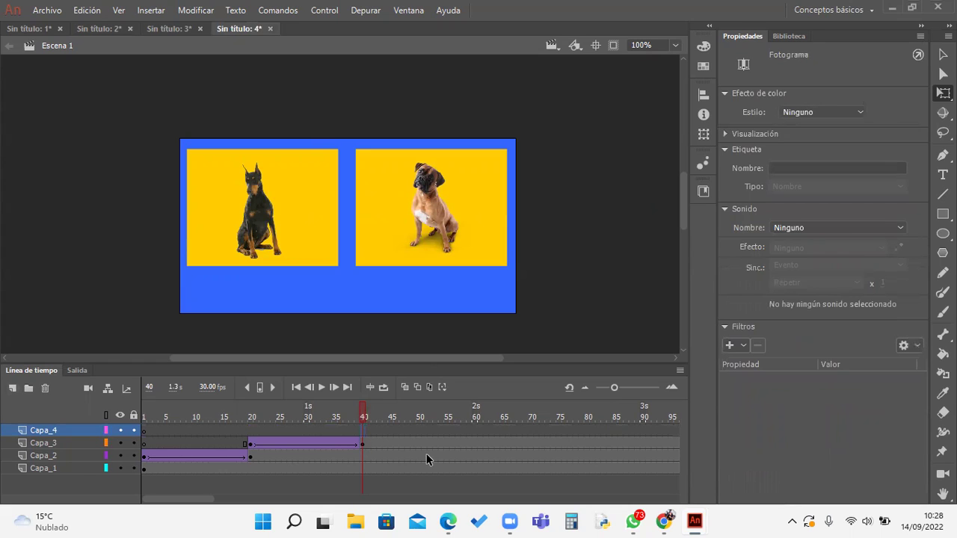
pyautogui.click(261, 389)
# Step: Add the static text "Doberman" at frame 40 of Capa_4 and move it below the Doberman's yellow box
pyautogui.click(943, 174)
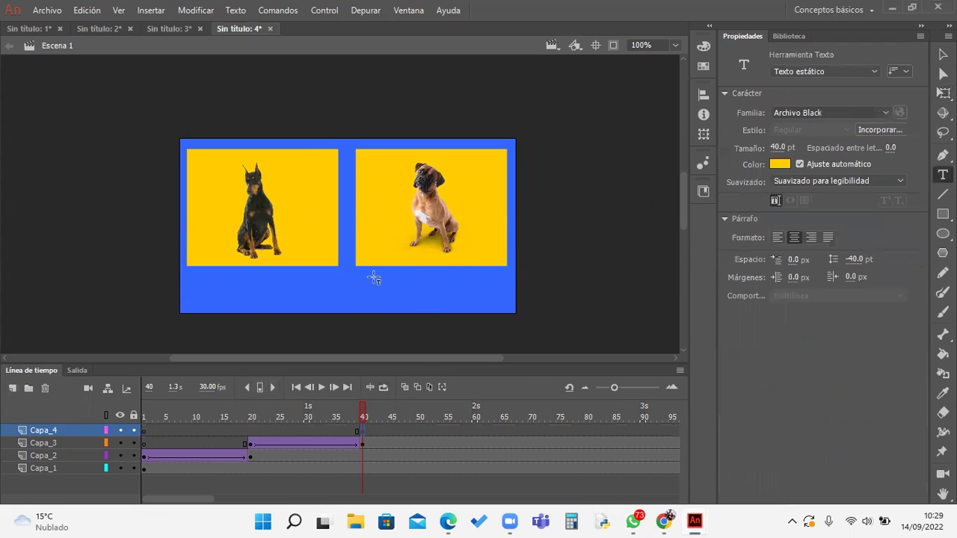
pyautogui.click(232, 287)
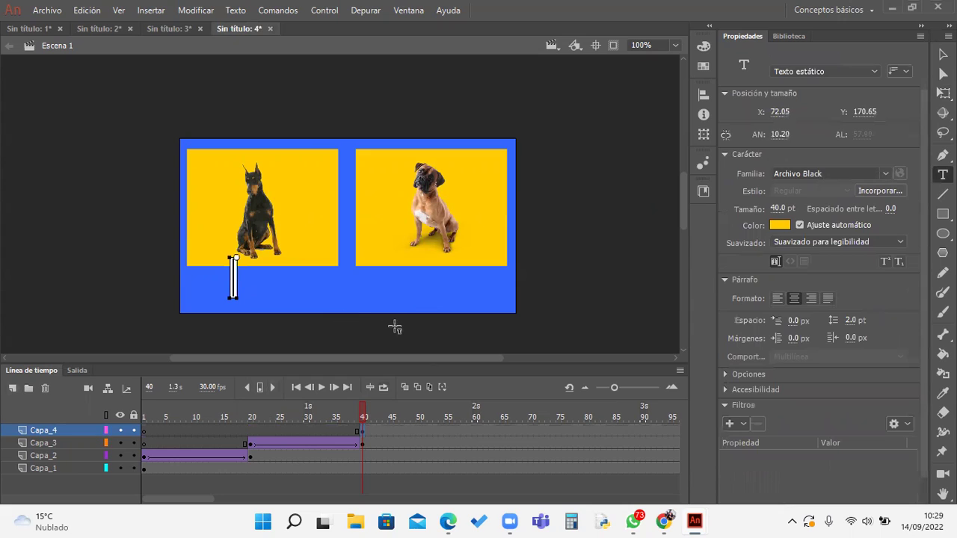
pyautogui.write('D')
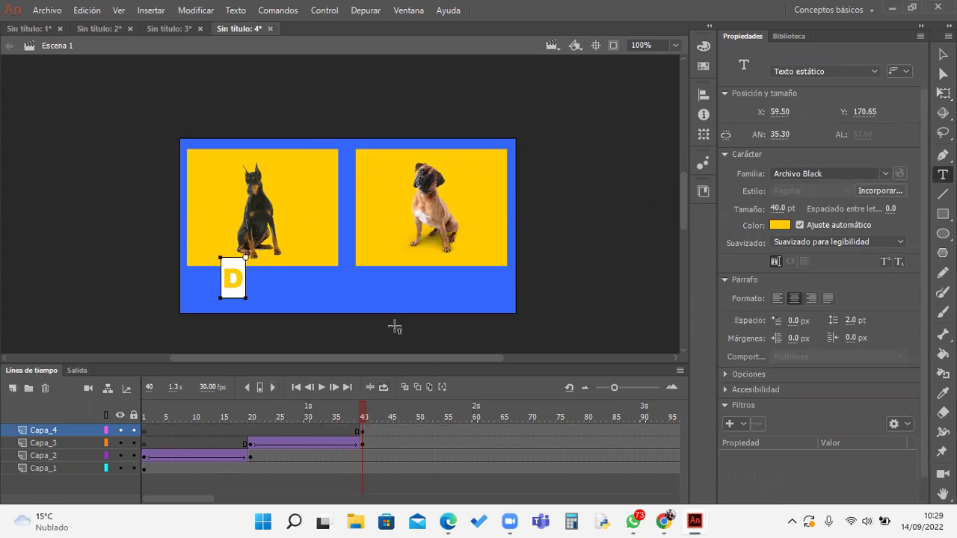
pyautogui.write('oberman')
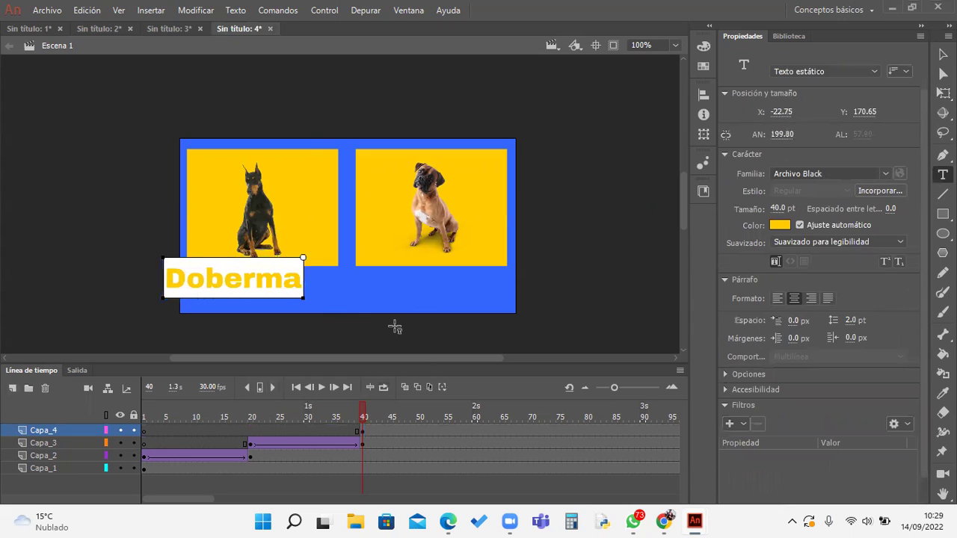
pyautogui.click(943, 53)
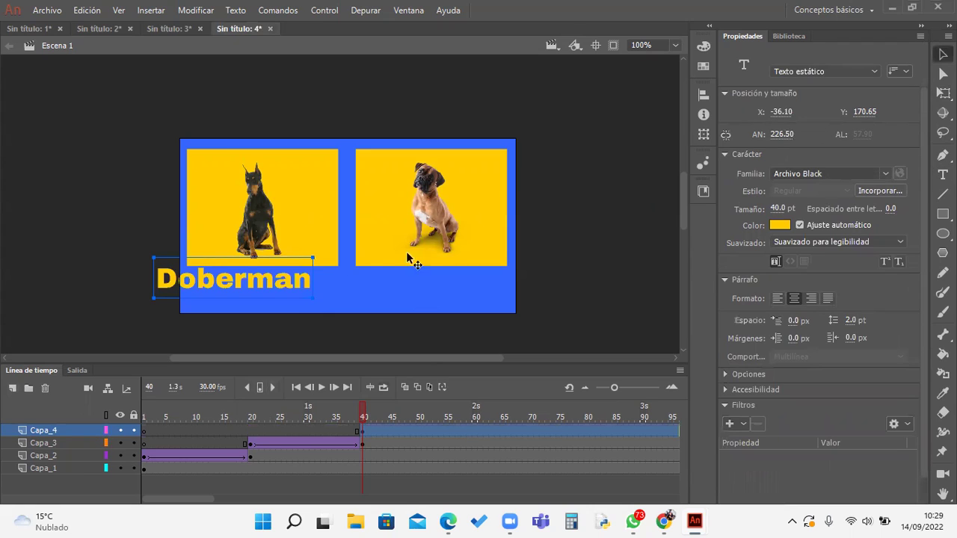
pyautogui.moveTo(299, 288); pyautogui.dragTo(321, 309)
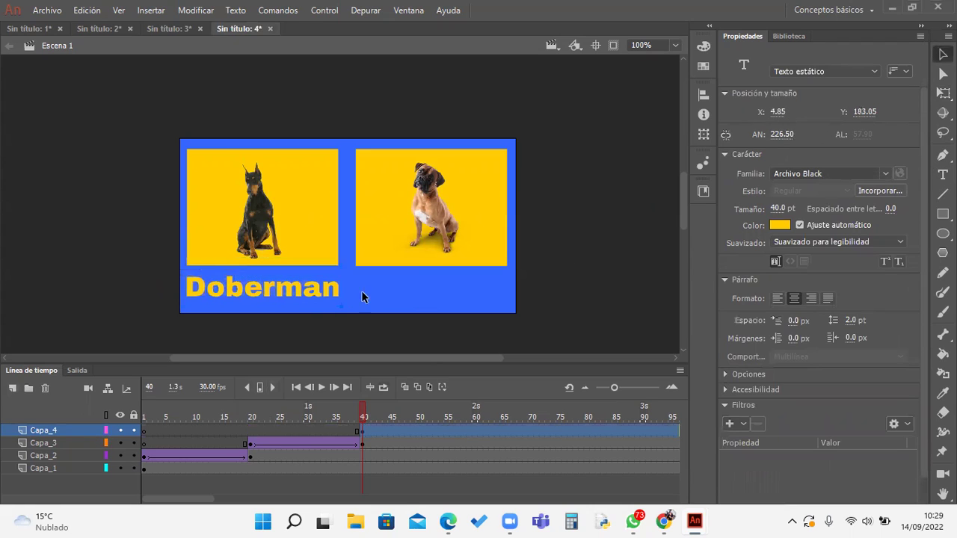
# Step: Color the Doberman text black and set its font size to 20 pt
pyautogui.click(780, 225)
pyautogui.click(566, 272)
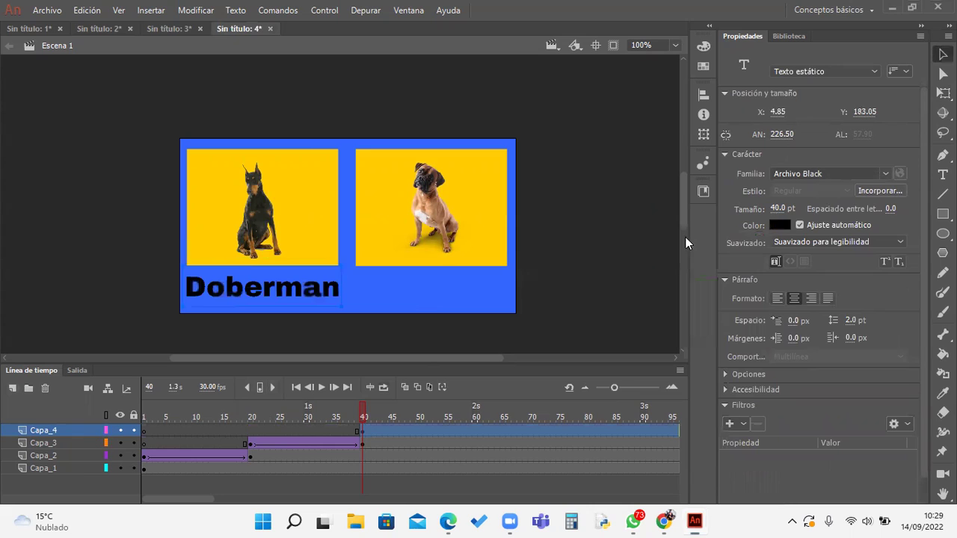
pyautogui.click(778, 209)
pyautogui.write('20')
pyautogui.press('Return')
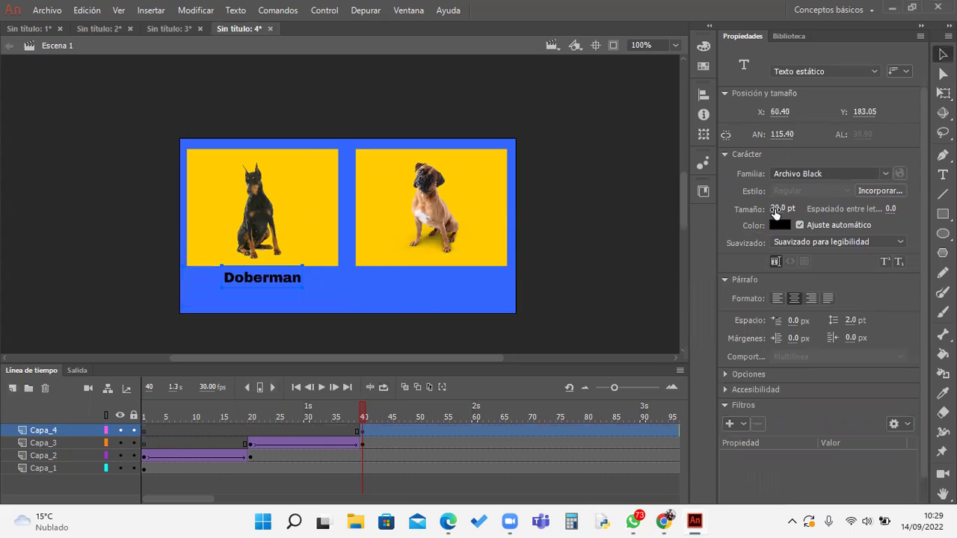
# Step: Move the Doberman text slightly lower in the blue strip to about Y 195 and set its font size to 25 pt
pyautogui.moveTo(265, 282); pyautogui.dragTo(268, 290)
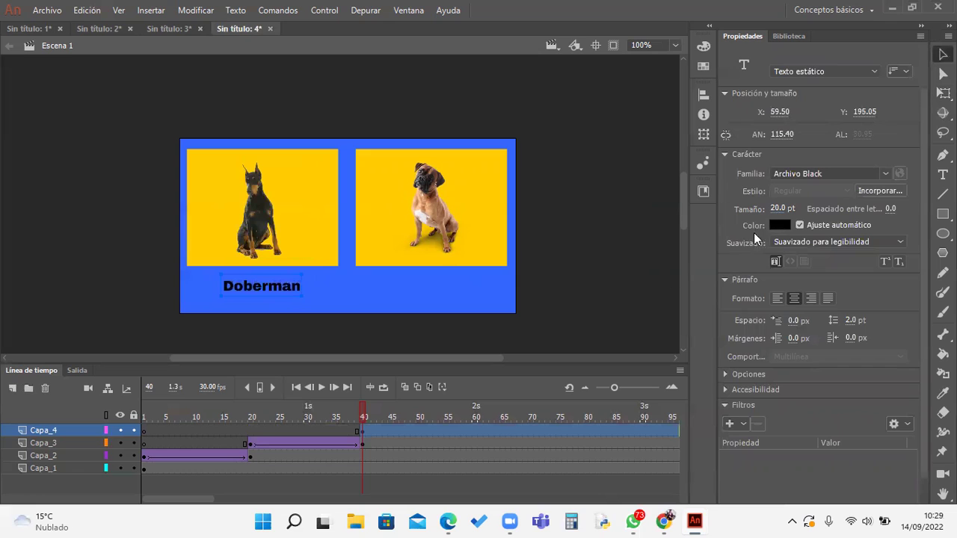
pyautogui.click(777, 208)
pyautogui.write('25')
pyautogui.press('Return')
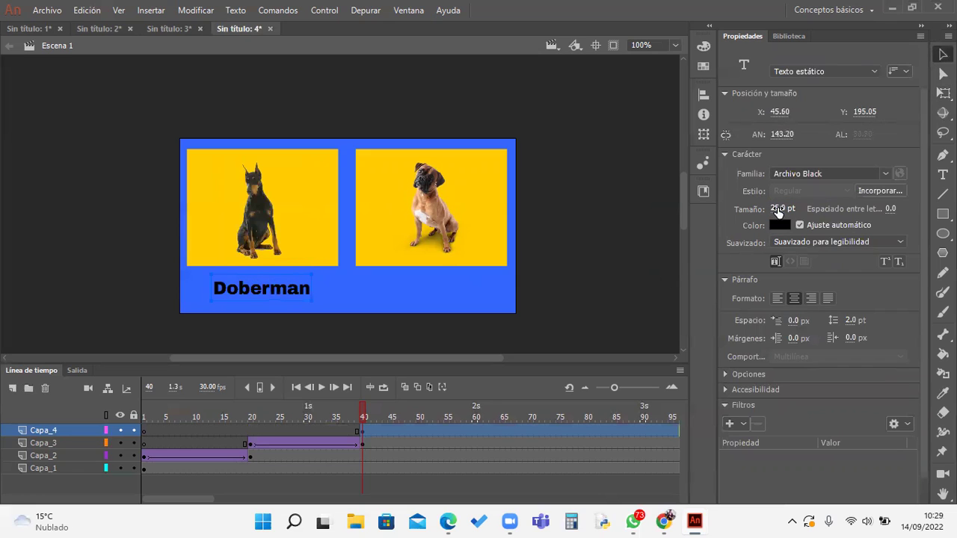
pyautogui.click(612, 309)
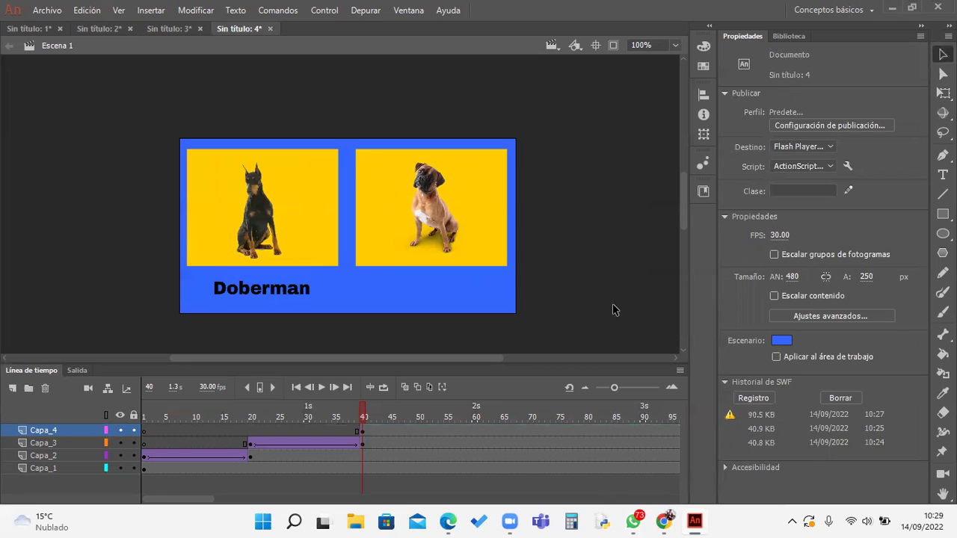
# Step: Convert the Doberman text into a movie clip symbol and set its Alpha color effect to 0%
pyautogui.click(299, 291)
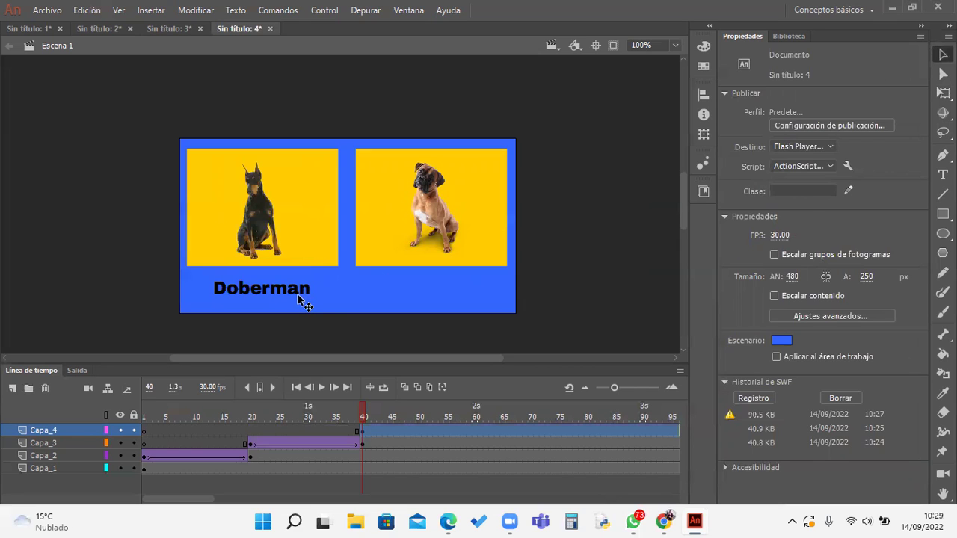
pyautogui.rightClick(299, 292)
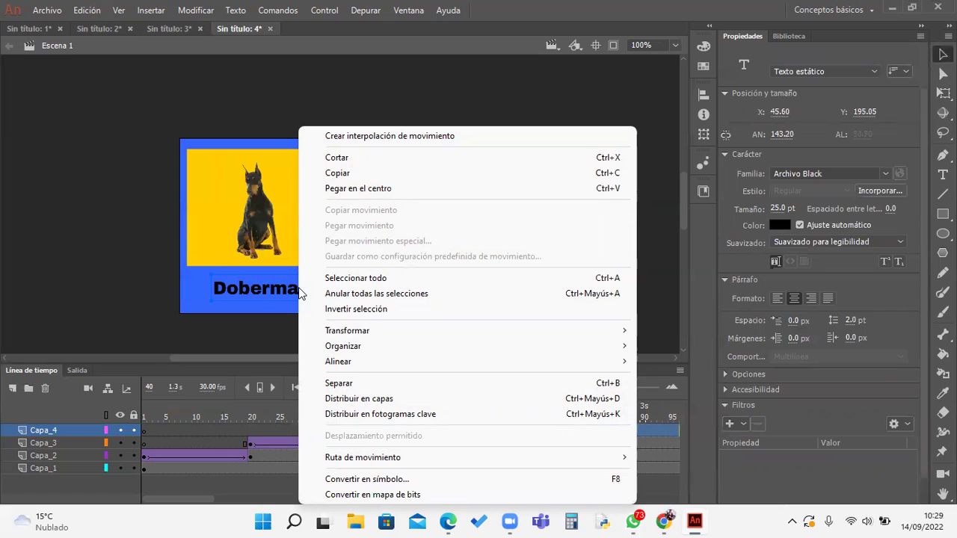
pyautogui.click(423, 478)
pyautogui.click(537, 61)
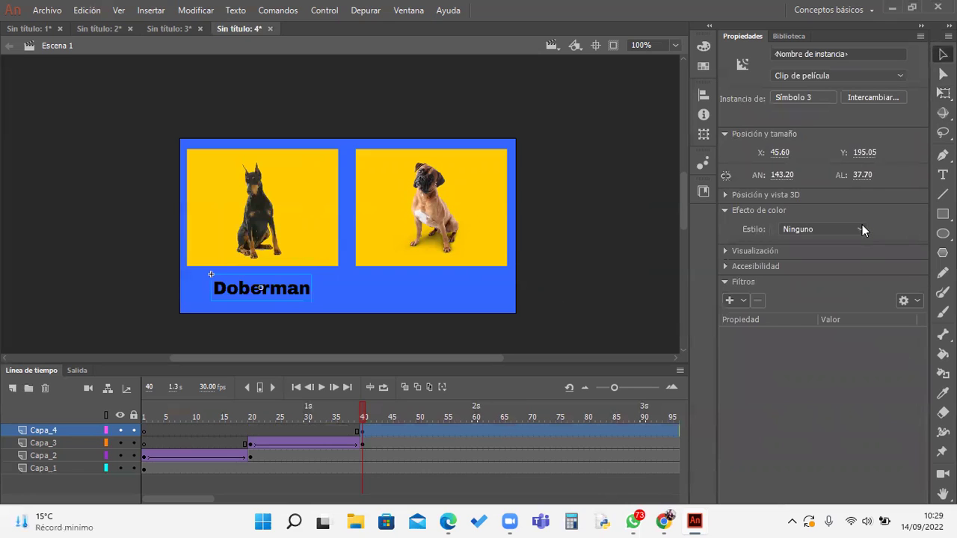
pyautogui.click(862, 229)
pyautogui.click(843, 302)
pyautogui.moveTo(851, 253); pyautogui.dragTo(720, 288)
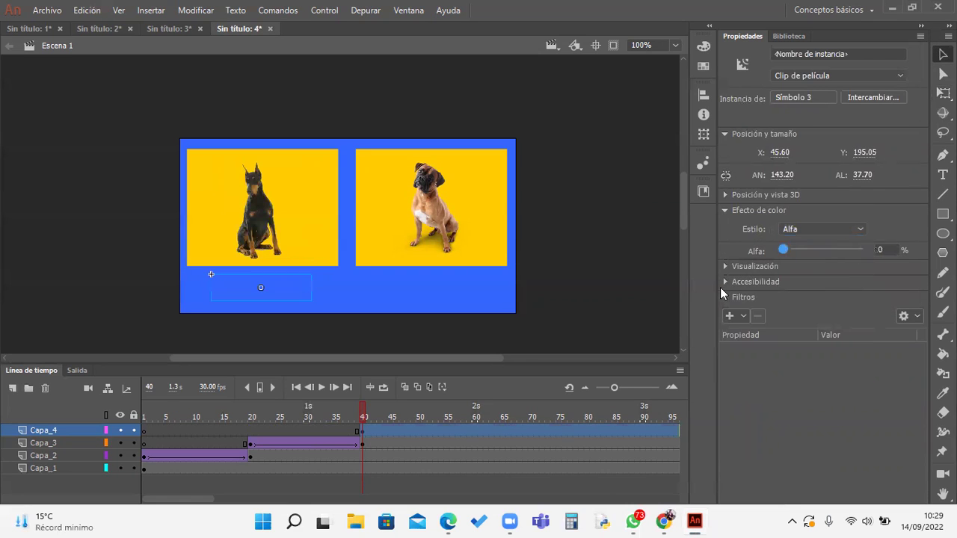
# Step: Insert a keyframe at frame 50 of Capa_4 and set the Doberman text's Alpha to 100% there
pyautogui.click(419, 431)
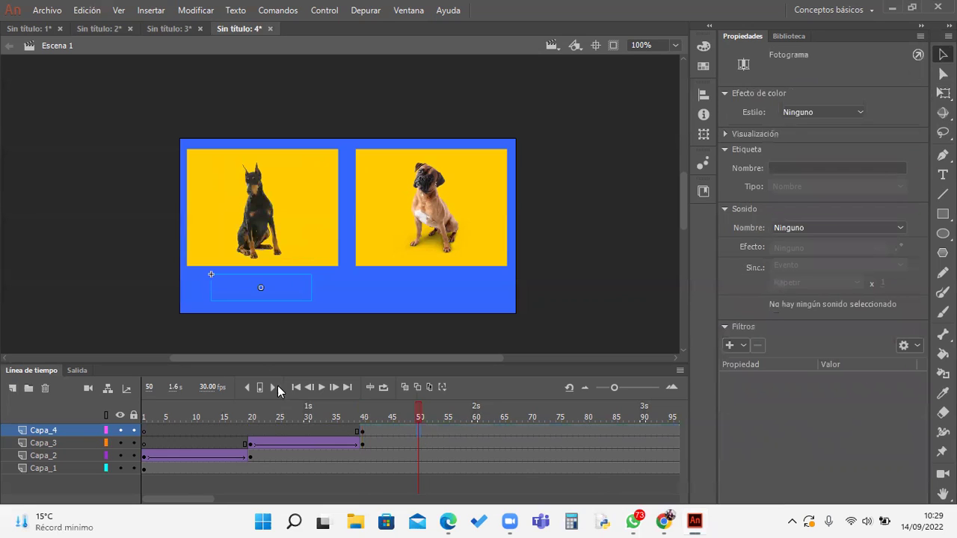
pyautogui.click(292, 297)
pyautogui.click(797, 229)
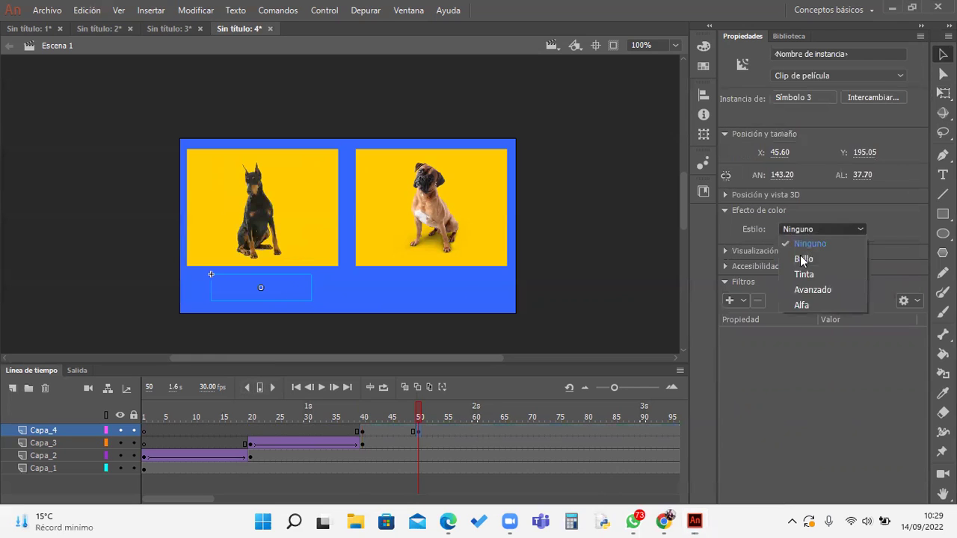
pyautogui.click(792, 303)
pyautogui.moveTo(784, 255); pyautogui.dragTo(903, 247)
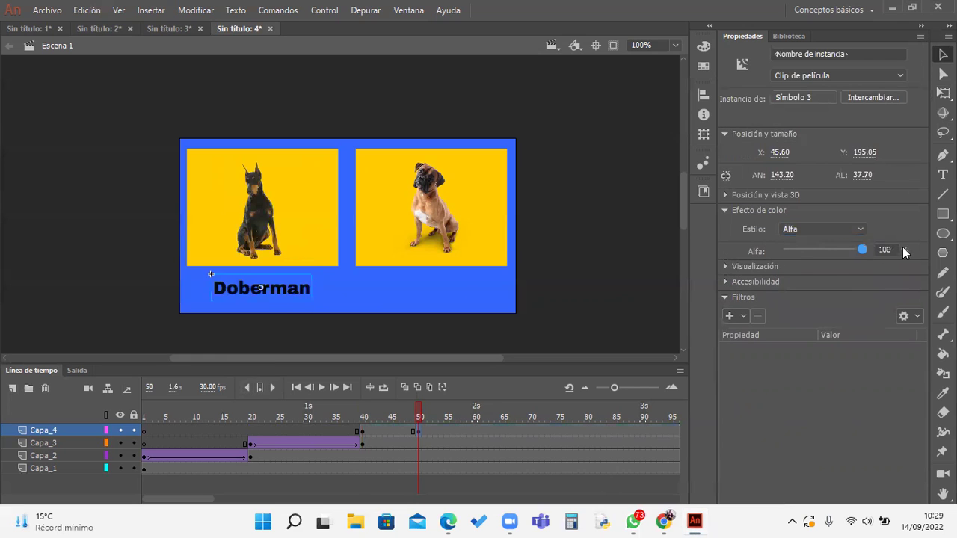
# Step: Create a classic tween between frames 40 and 50 of Capa_4 and set its easing to Bounce Ease Out
pyautogui.rightClick(402, 434)
pyautogui.click(523, 64)
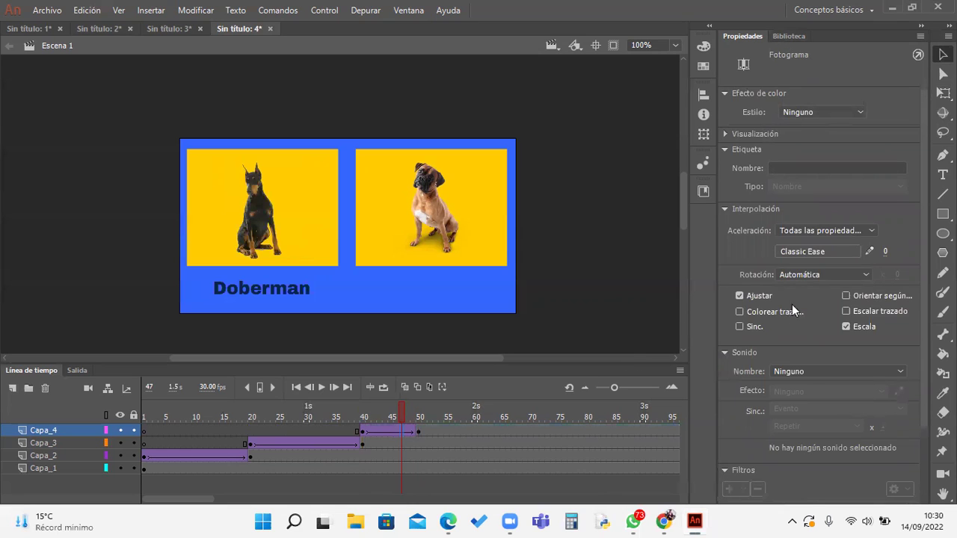
pyautogui.click(806, 255)
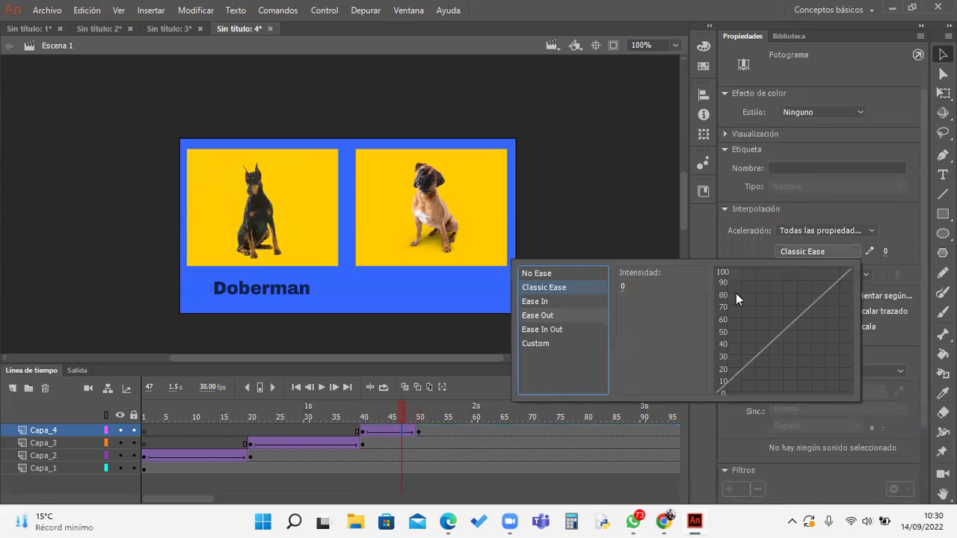
pyautogui.click(558, 315)
pyautogui.click(625, 374)
pyautogui.click(625, 376)
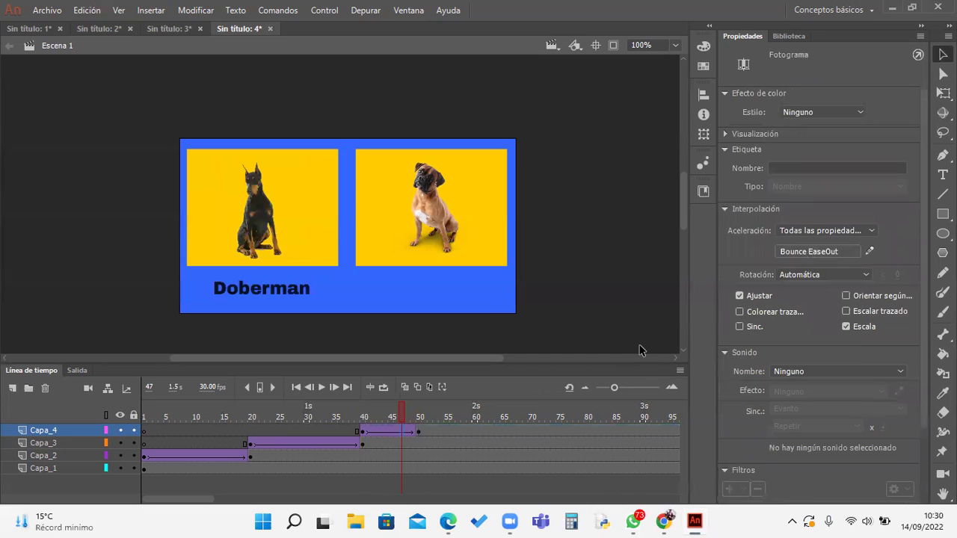
# Step: Play the timeline to review how the Doberman text fades in
pyautogui.press('Return')
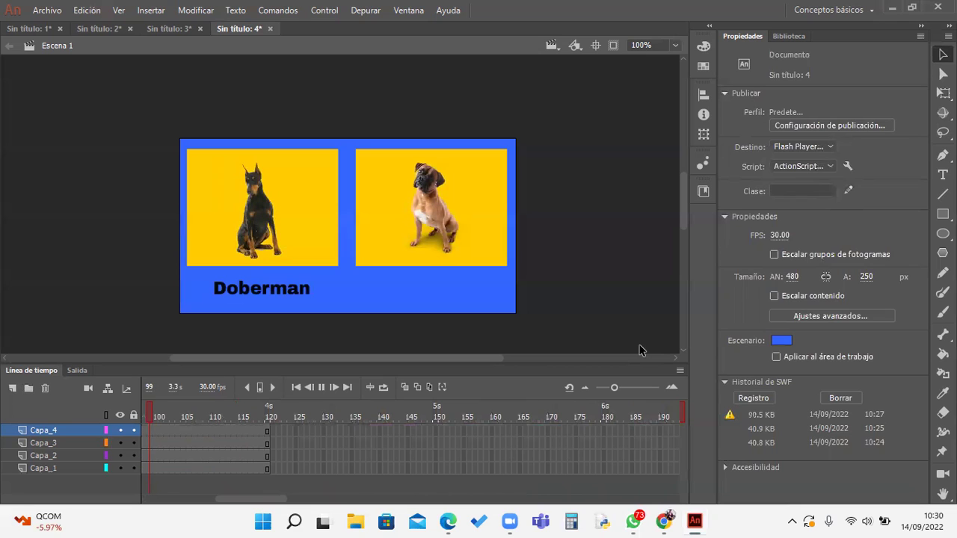
pyautogui.press('Return')
pyautogui.press('Return')
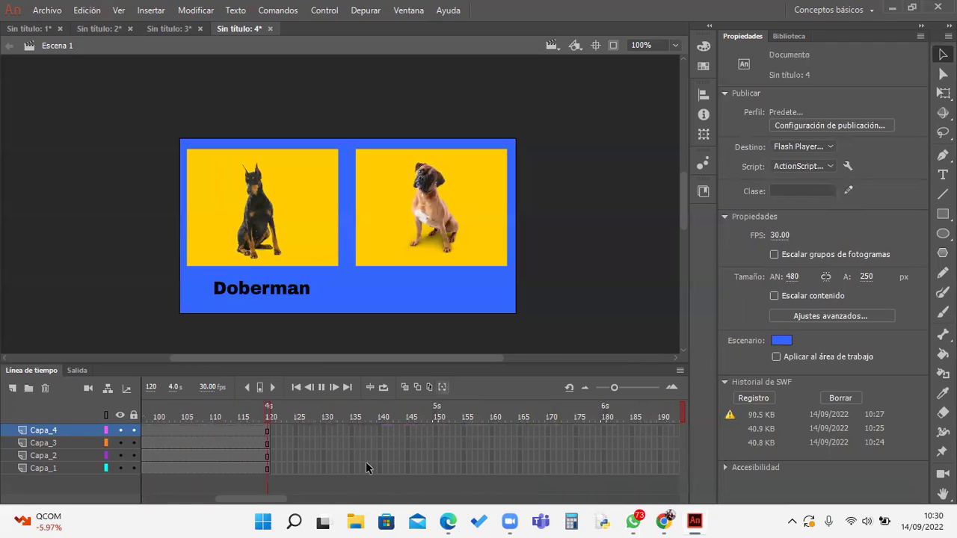
# Step: Change the Capa_4 tween's easing to Quint Ease Out
pyautogui.moveTo(250, 498); pyautogui.dragTo(179, 499)
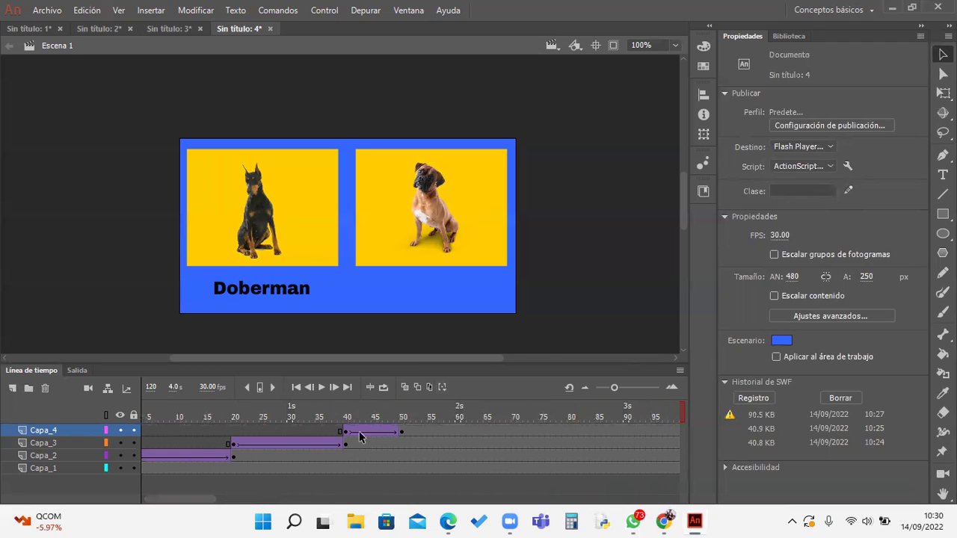
pyautogui.click(359, 437)
pyautogui.click(829, 254)
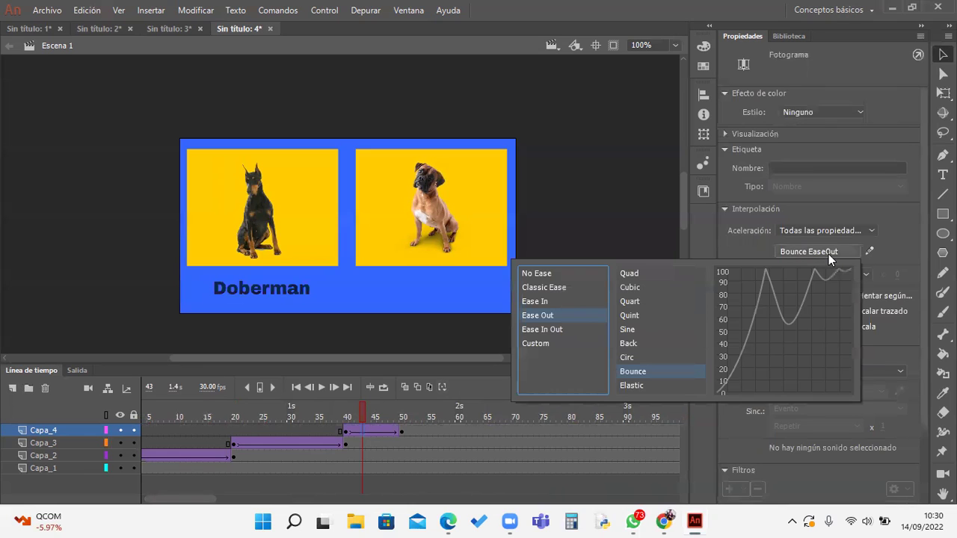
pyautogui.click(642, 316)
pyautogui.doubleClick(643, 315)
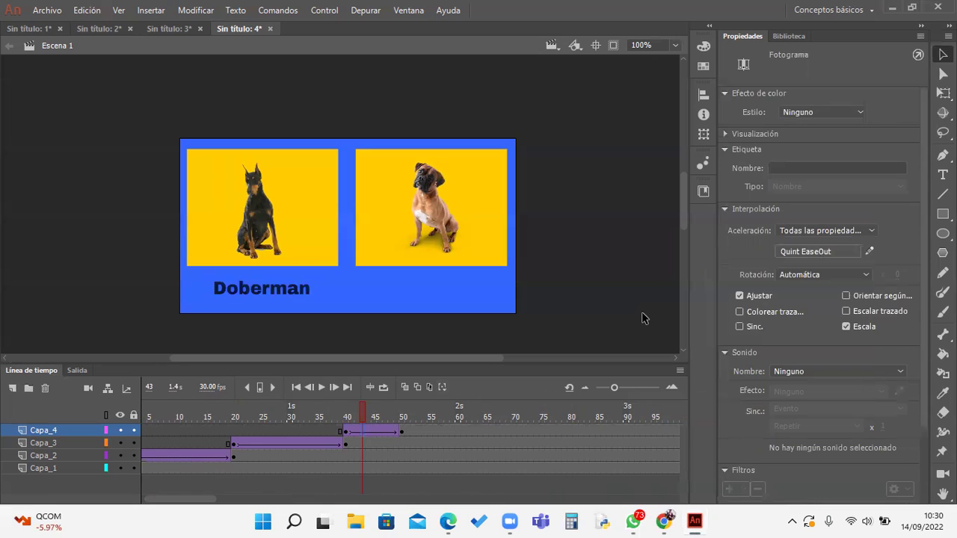
# Step: Play the timeline, test the movie to check both dogs and the Doberman text, and close the preview
pyautogui.press('Return')
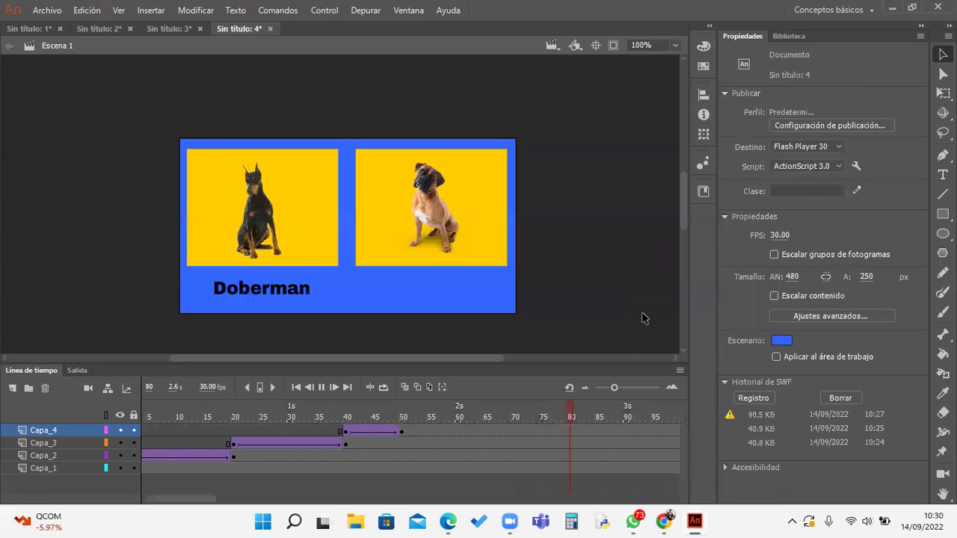
pyautogui.press('Return')
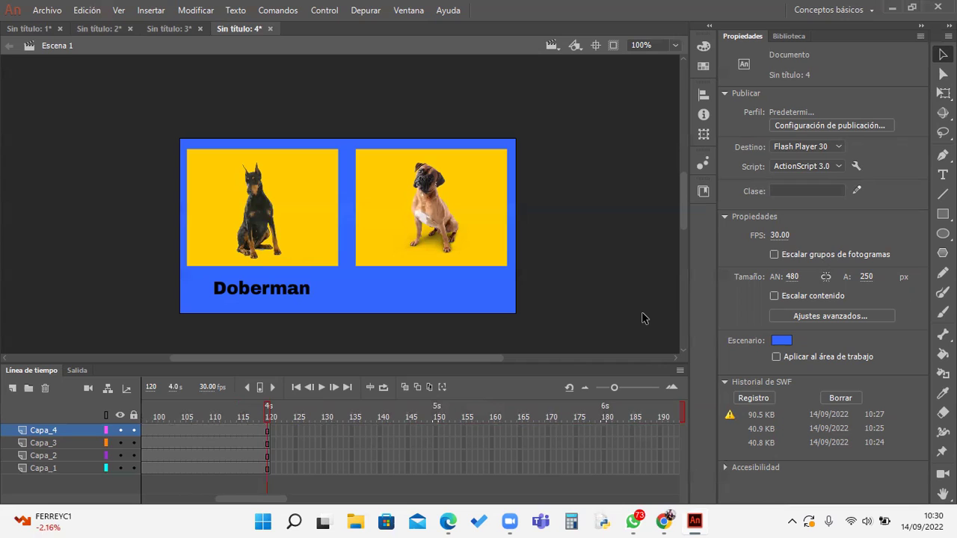
pyautogui.hotkey('ctrl', 'Return')
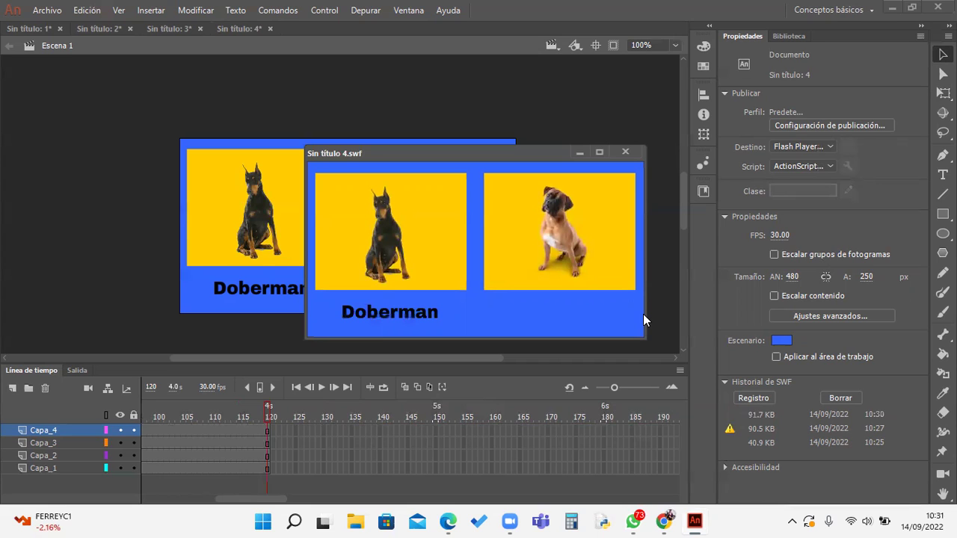
pyautogui.click(625, 152)
# Step: Add a new layer above Capa_4 and insert a blank keyframe at frame 50 in it
pyautogui.moveTo(274, 497); pyautogui.dragTo(181, 495)
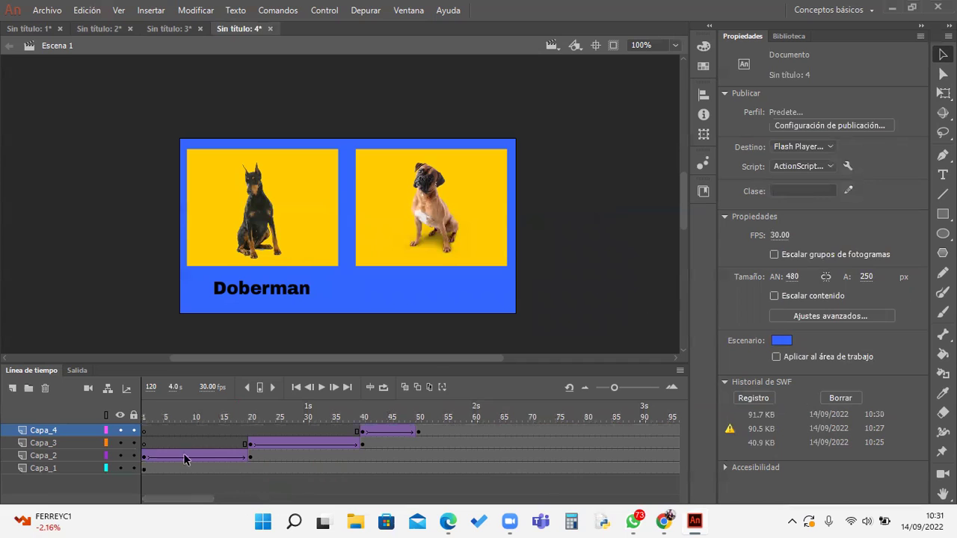
pyautogui.click(12, 389)
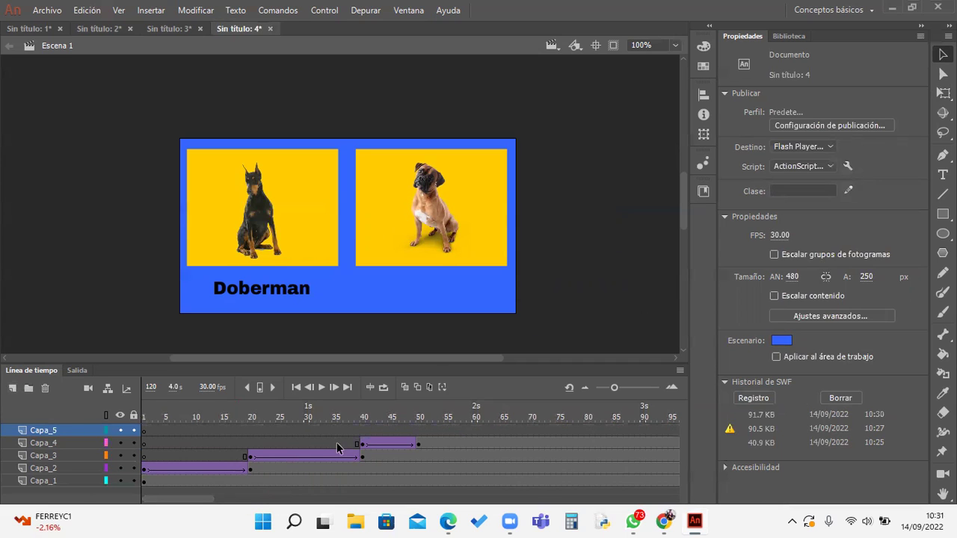
pyautogui.click(420, 432)
pyautogui.press('F7')
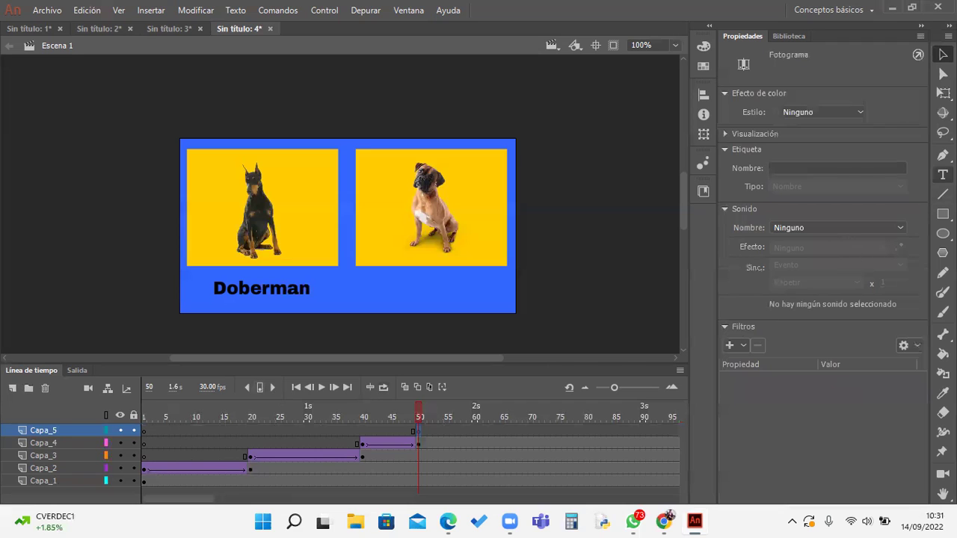
# Step: Add the text "Boxer" on Capa_5 and place it below the boxer's yellow box, level with the Doberman text
pyautogui.click(943, 174)
pyautogui.click(398, 290)
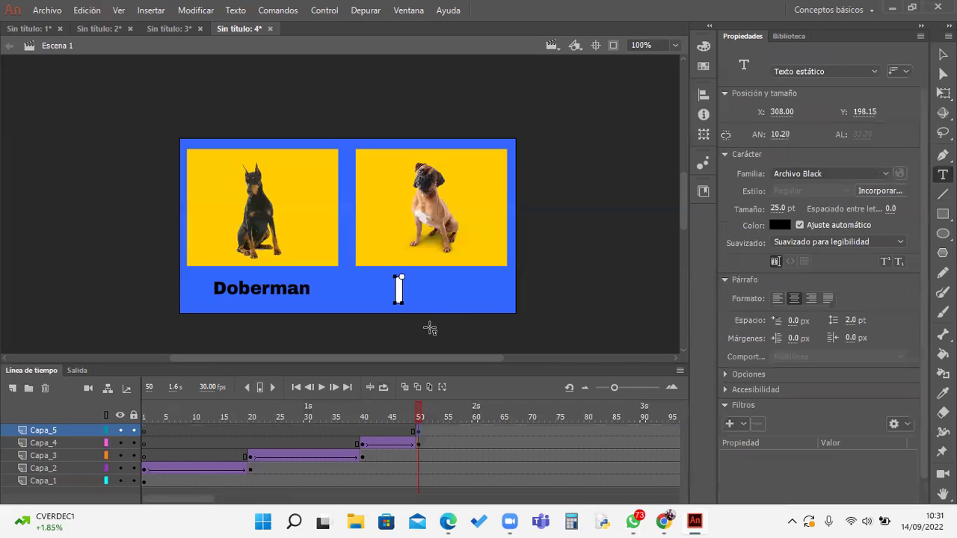
pyautogui.write('Boxer')
pyautogui.click(943, 53)
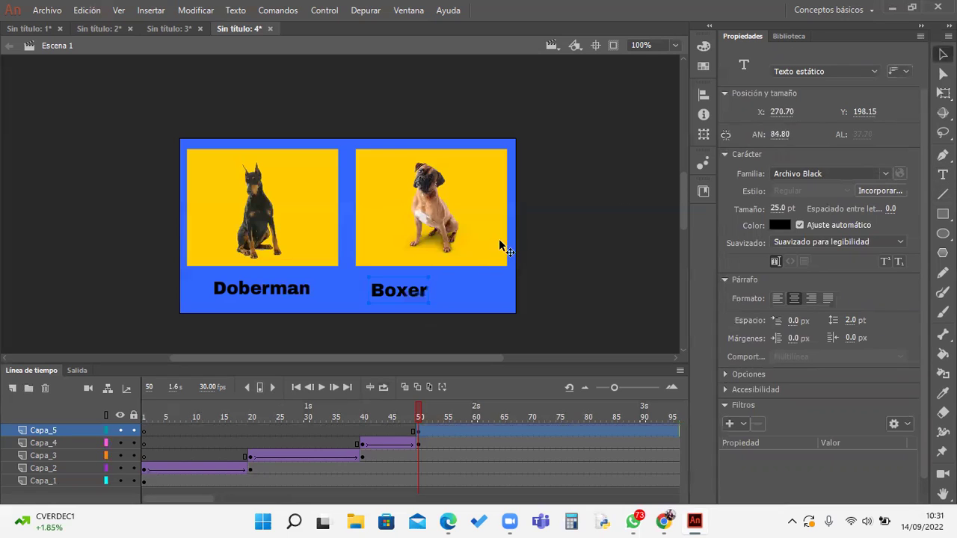
pyautogui.moveTo(422, 293); pyautogui.dragTo(453, 288)
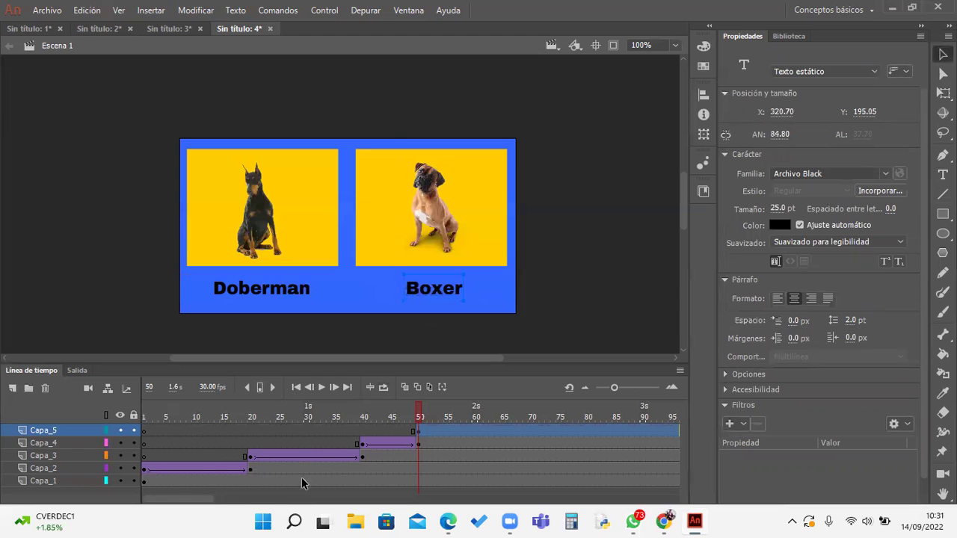
# Step: Convert the Boxer text on Capa_5 into a symbol
pyautogui.rightClick(451, 295)
pyautogui.click(432, 299)
pyautogui.click(442, 388)
pyautogui.click(420, 432)
pyautogui.click(457, 299)
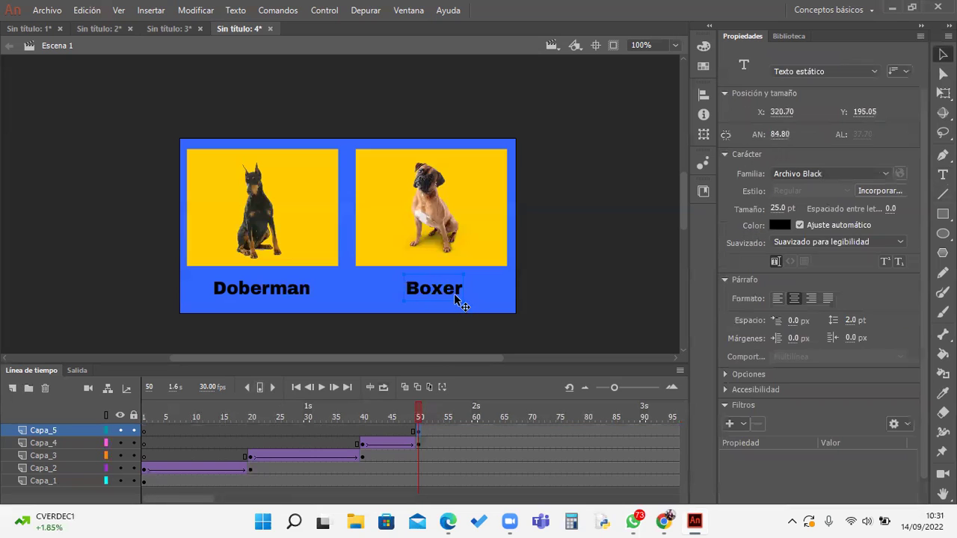
pyautogui.rightClick(452, 292)
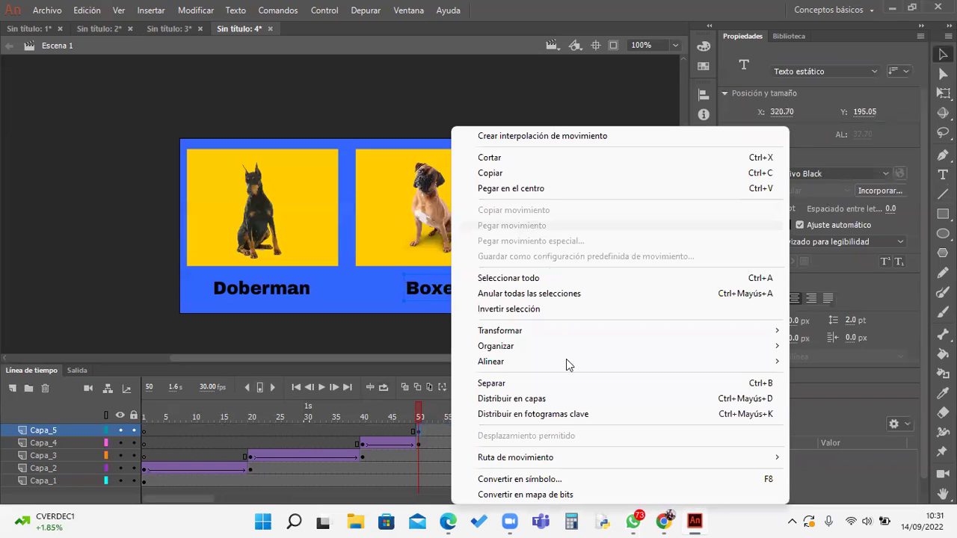
pyautogui.click(553, 480)
pyautogui.click(552, 62)
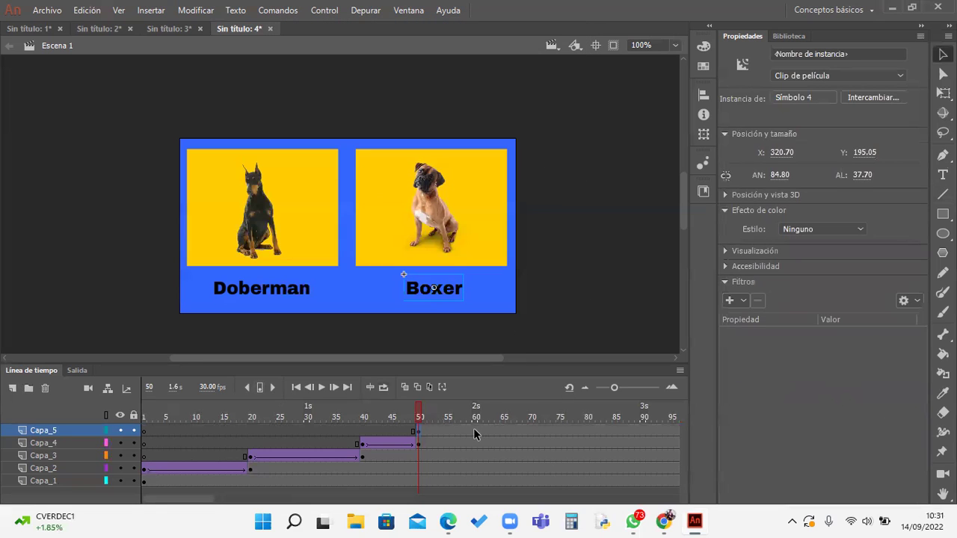
# Step: Apply an Alfa colour effect of 0% to the Boxer symbol at frame 50
pyautogui.click(820, 230)
pyautogui.click(808, 314)
pyautogui.moveTo(861, 250); pyautogui.dragTo(763, 258)
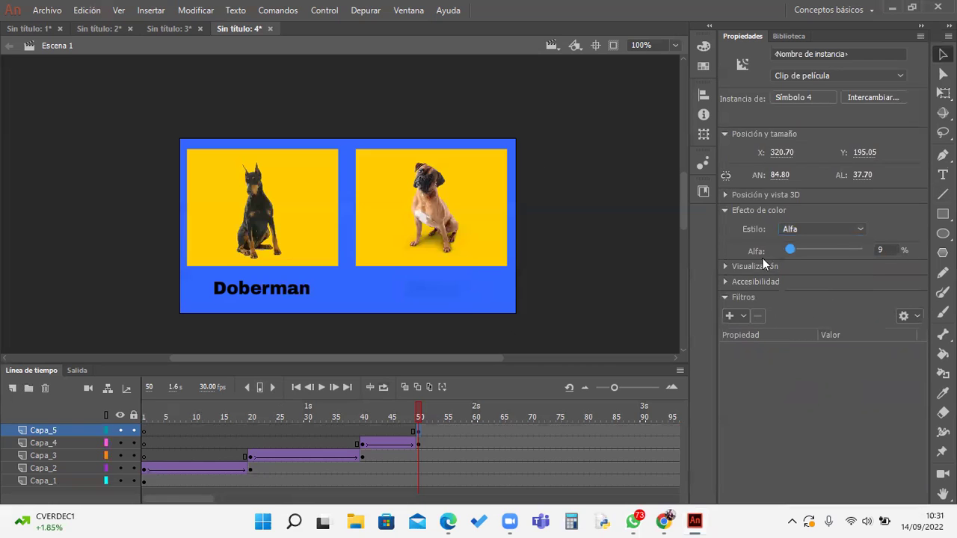
# Step: Insert a keyframe at frame 60 of Capa_5 and set the Boxer symbol's Alfa to 100% there
pyautogui.click(475, 432)
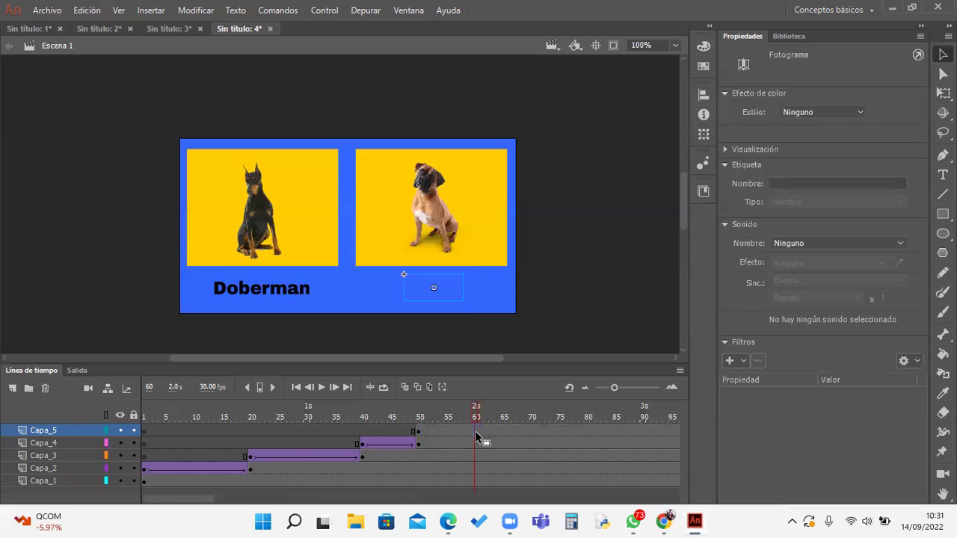
pyautogui.press('F6')
pyautogui.click(468, 300)
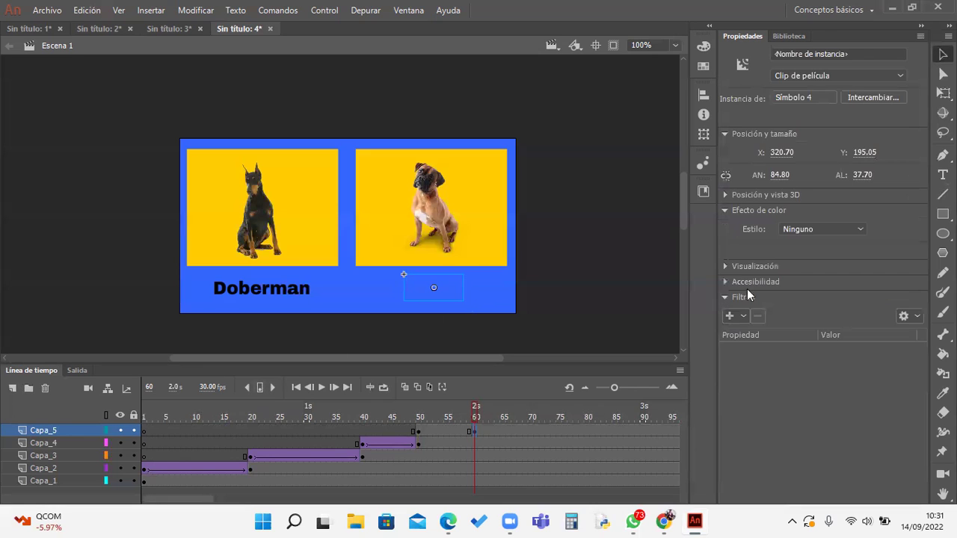
pyautogui.click(845, 234)
pyautogui.click(833, 302)
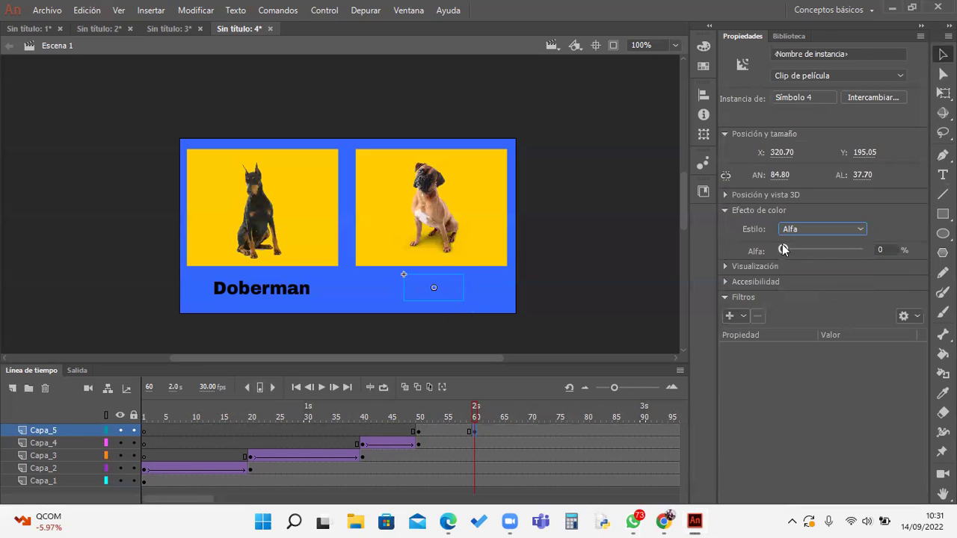
pyautogui.moveTo(784, 250); pyautogui.dragTo(915, 256)
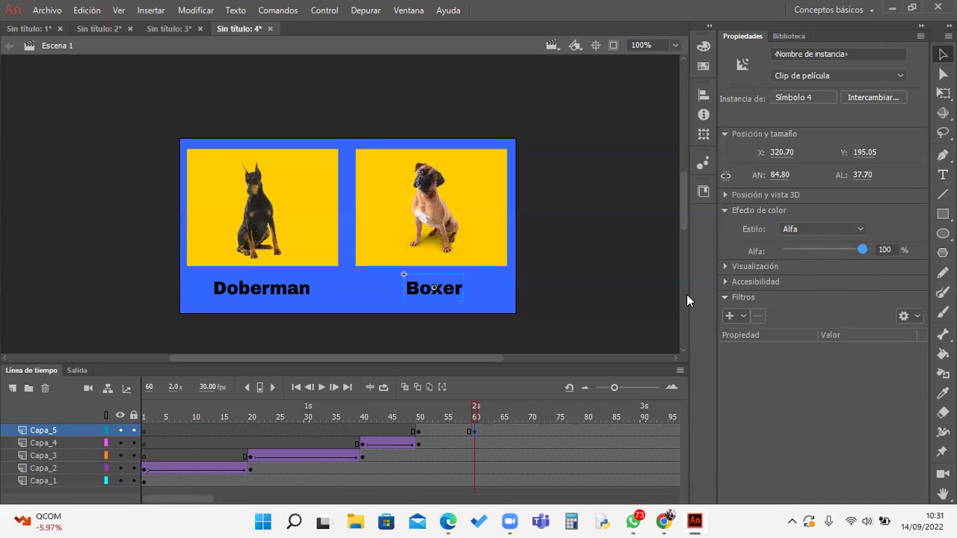
# Step: Create a classic tween on Capa_5 between frames 50 and 60
pyautogui.click(450, 430)
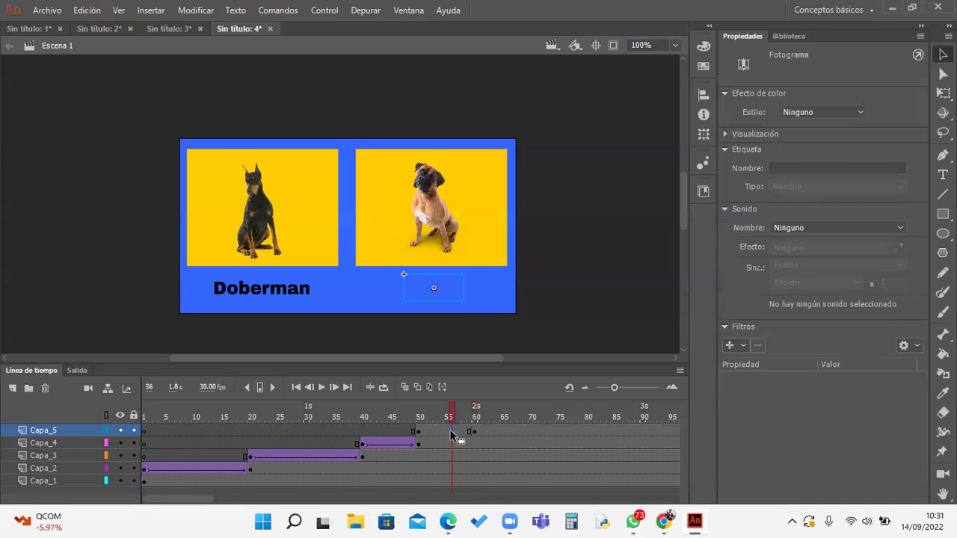
pyautogui.rightClick(449, 431)
pyautogui.click(565, 59)
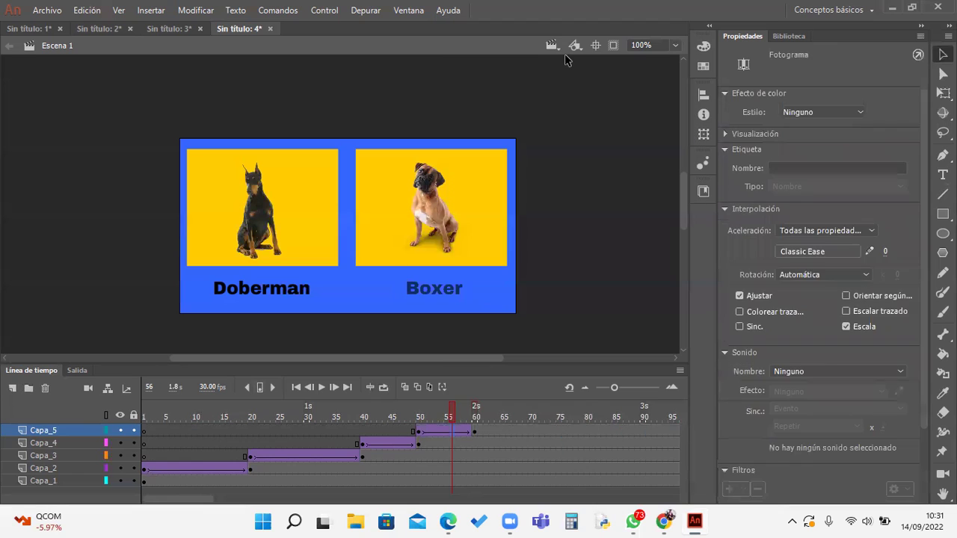
# Step: Play the timeline, test the movie to check both dogs and their breed names, and close the preview
pyautogui.press('Return')
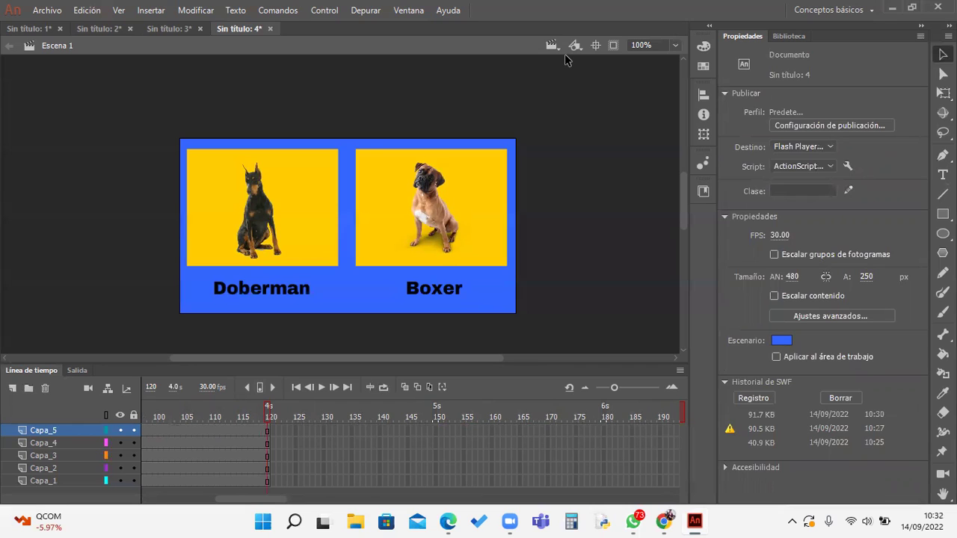
pyautogui.hotkey('ctrl', 'Return')
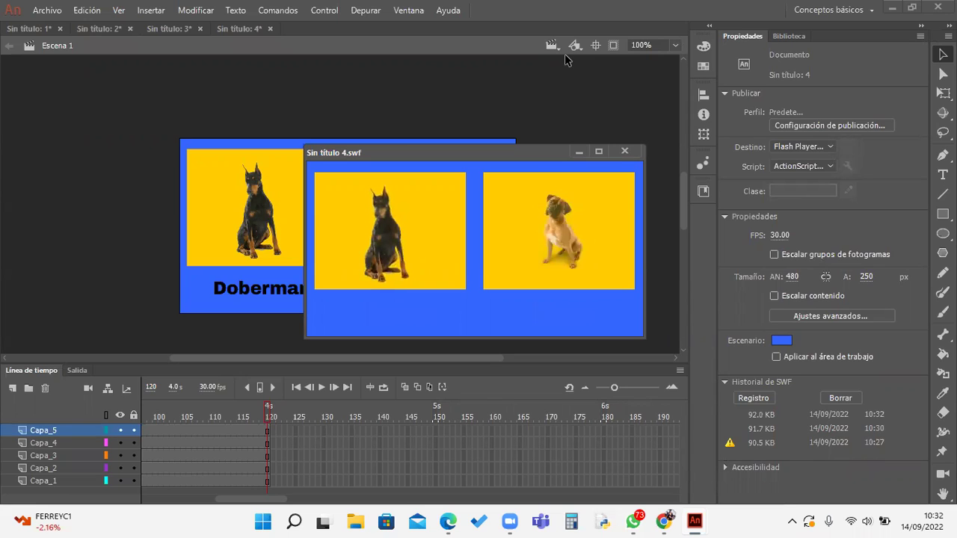
pyautogui.click(625, 152)
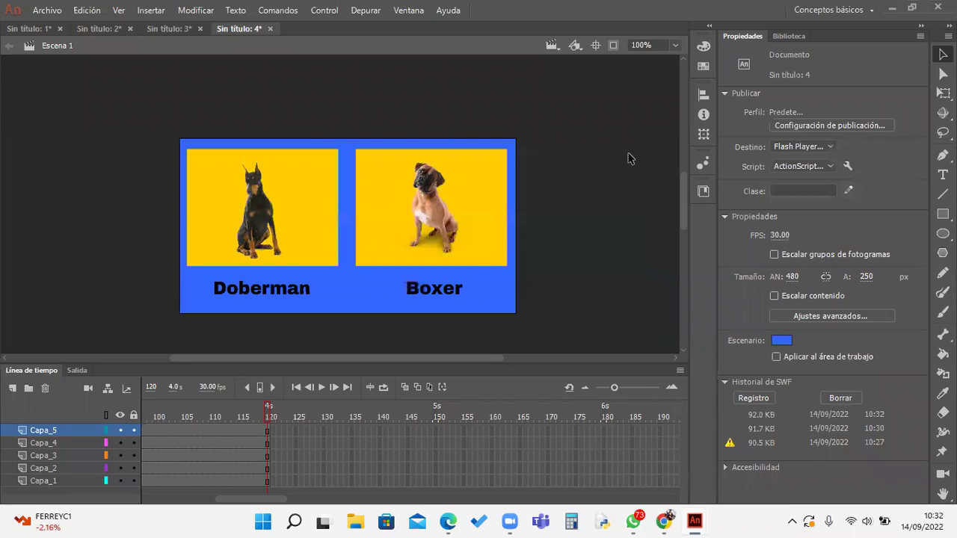
# Step: Try to export the banner as a QuickTime video named Vodeo10 in Escritorio, declining the Videos folder as an alternative
pyautogui.click(51, 12)
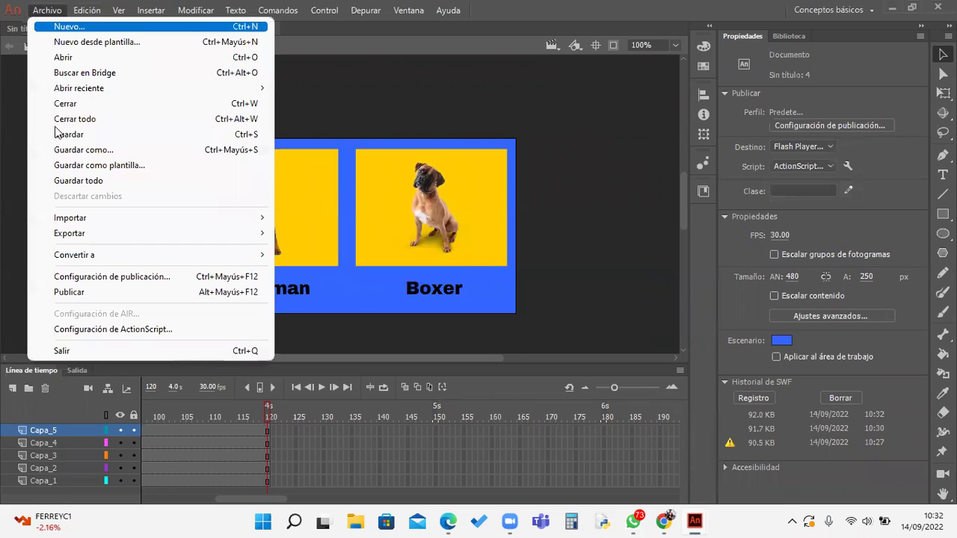
pyautogui.moveTo(171, 237)
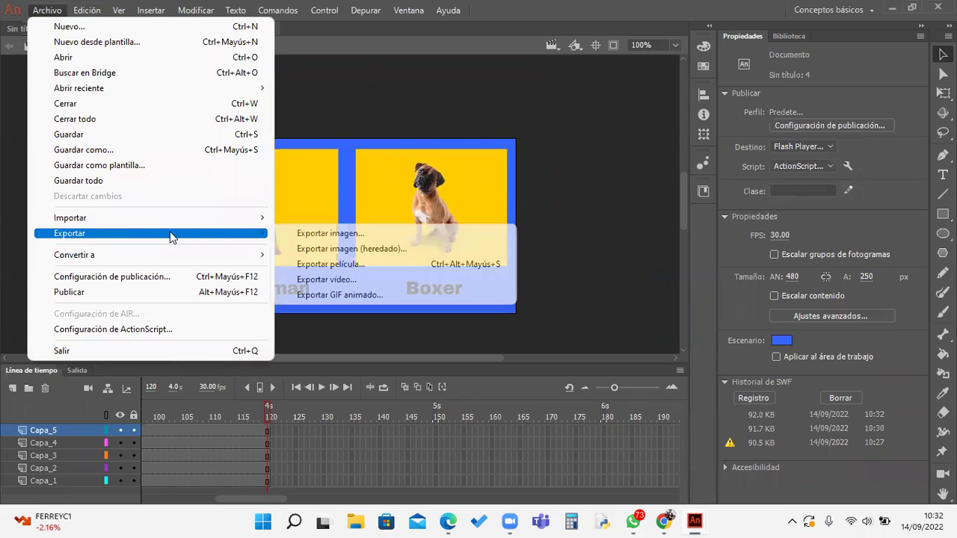
pyautogui.click(367, 280)
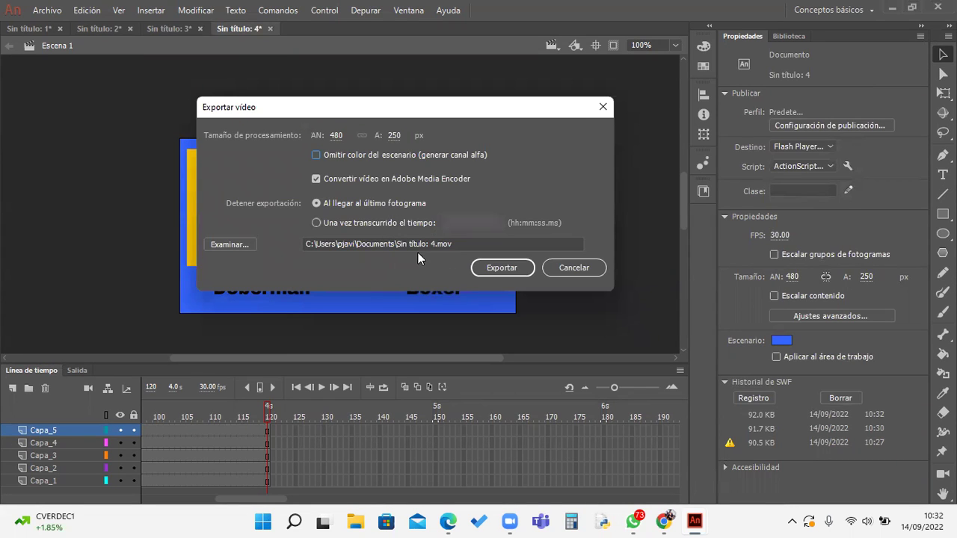
pyautogui.click(248, 245)
pyautogui.click(269, 243)
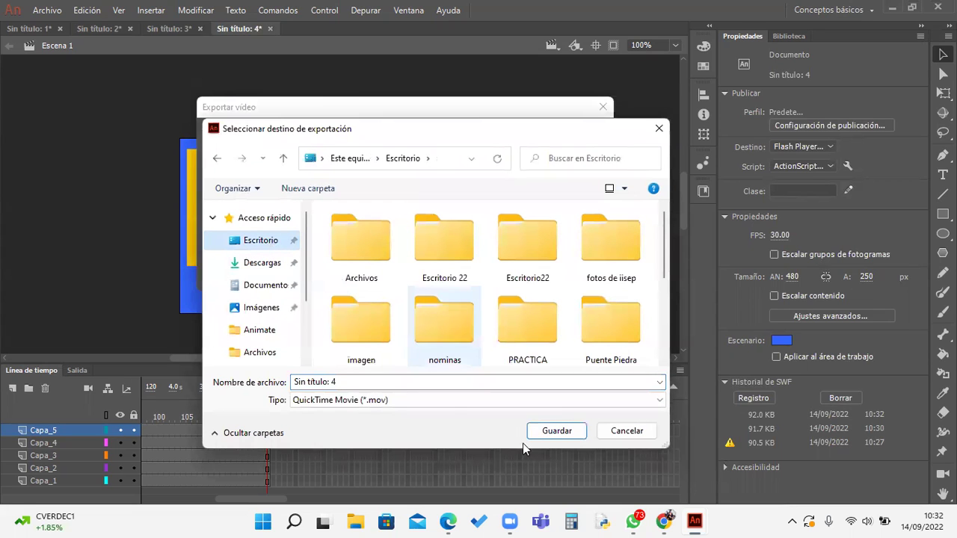
pyautogui.click(415, 382)
pyautogui.write('V')
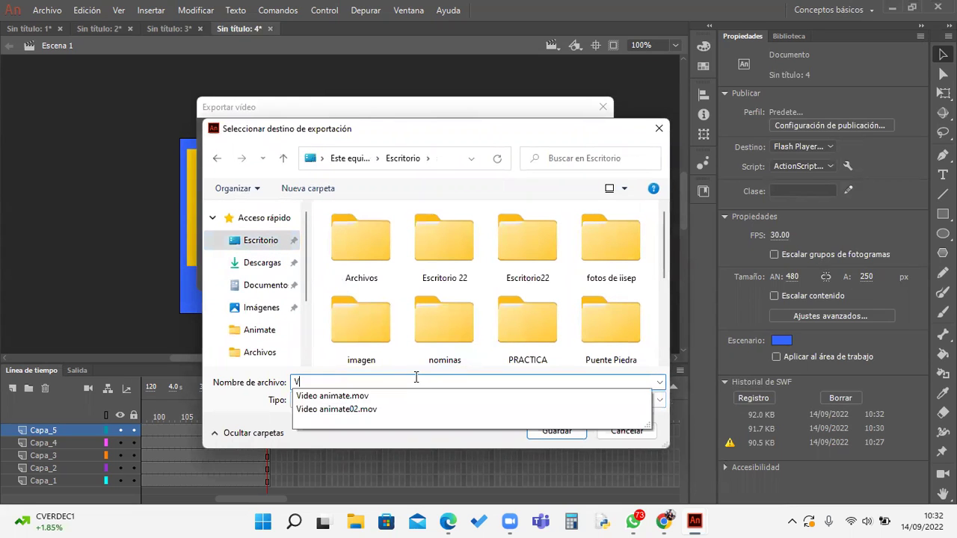
pyautogui.write('odeo10')
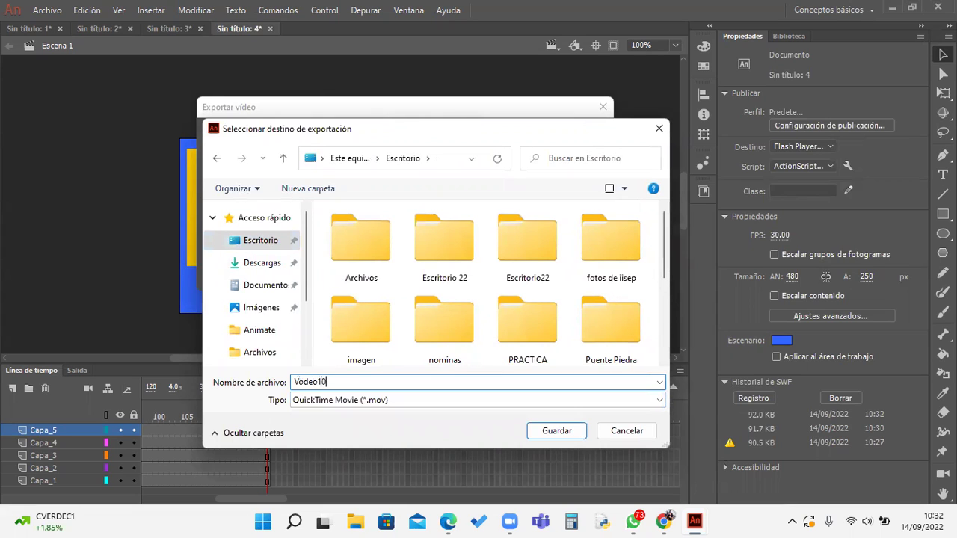
pyautogui.click(550, 431)
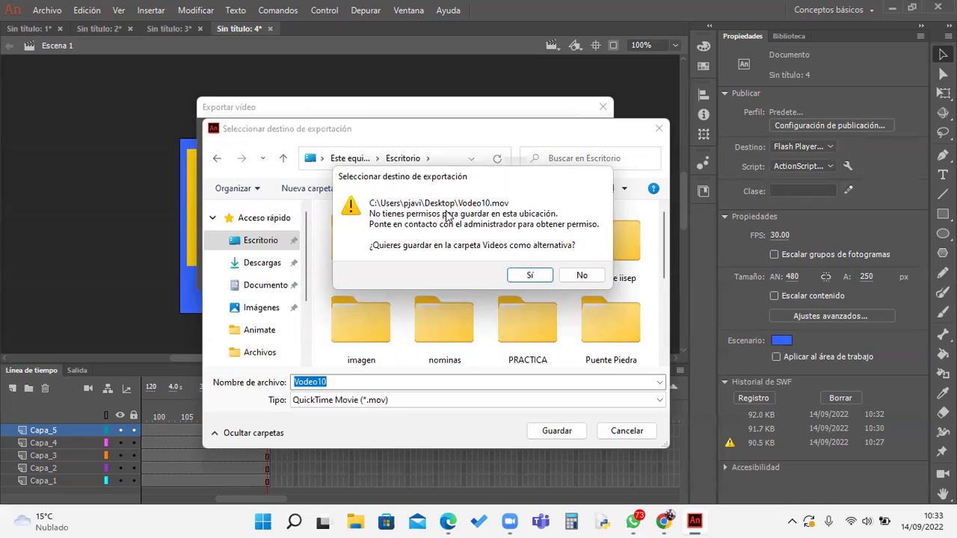
pyautogui.click(579, 277)
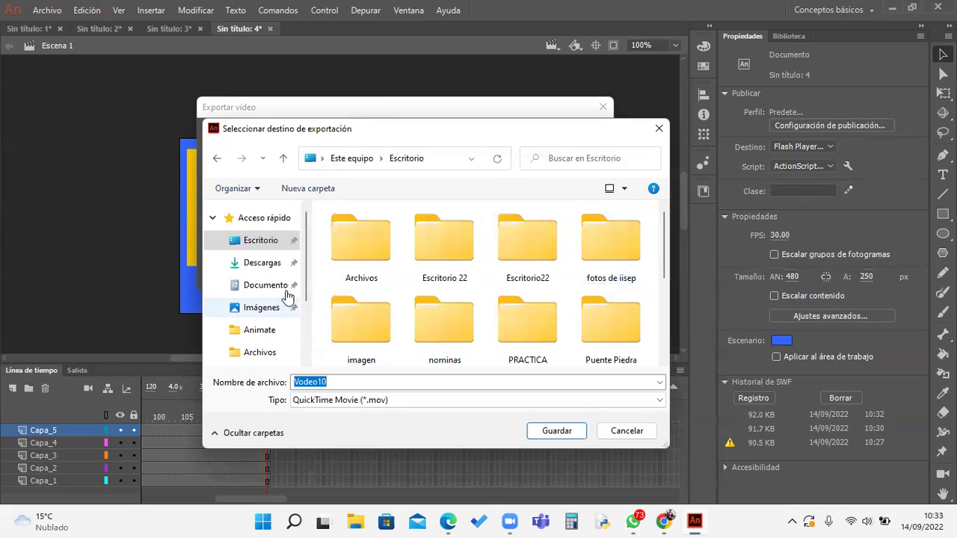
# Step: Try Imágenes as the destination for Vodeo10, declining any alternative folder, and cancel the video export
pyautogui.moveTo(308, 285); pyautogui.dragTo(301, 353)
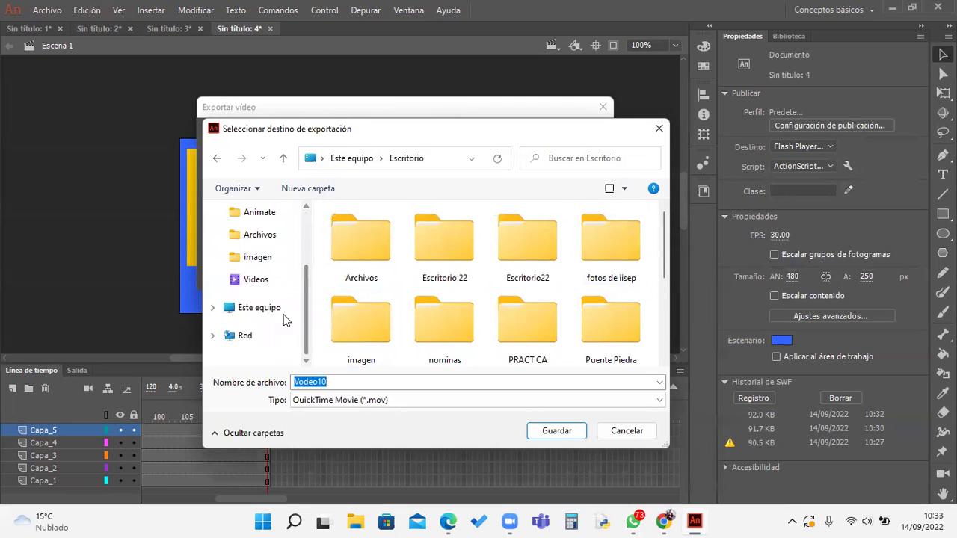
pyautogui.click(286, 314)
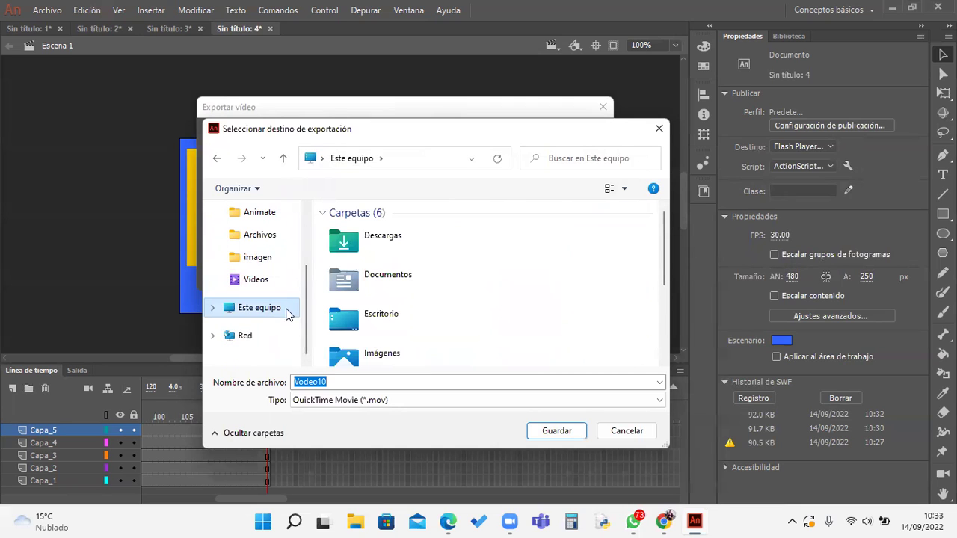
pyautogui.doubleClick(385, 354)
pyautogui.click(563, 436)
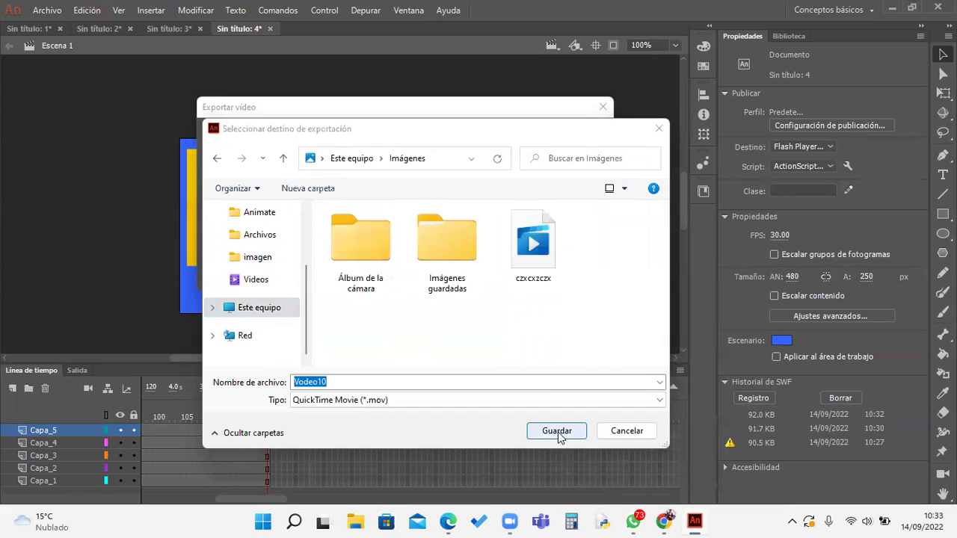
pyautogui.click(582, 275)
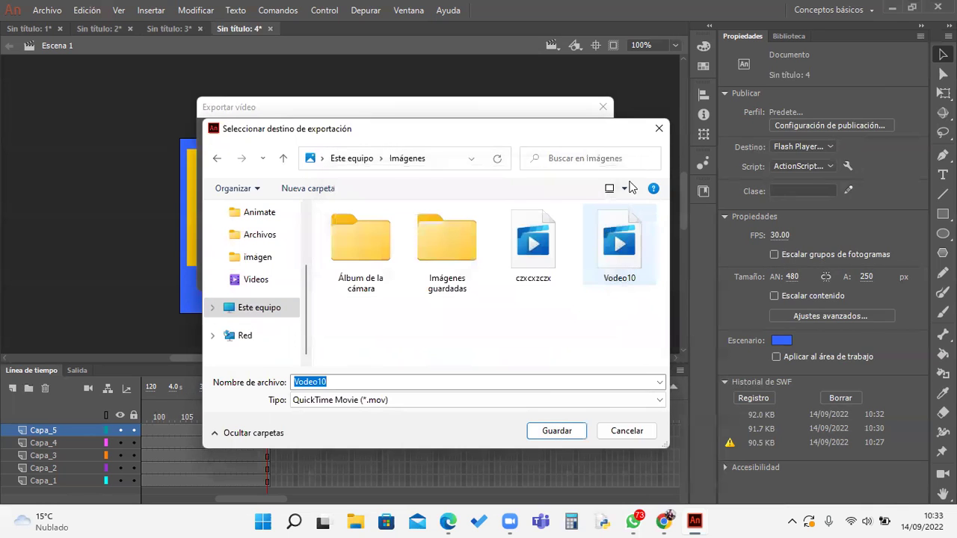
pyautogui.click(658, 128)
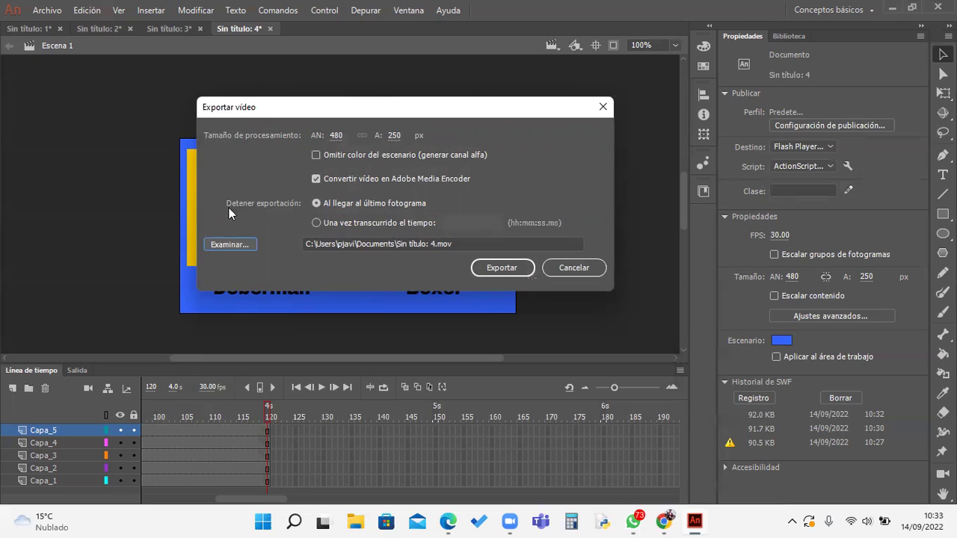
pyautogui.click(566, 265)
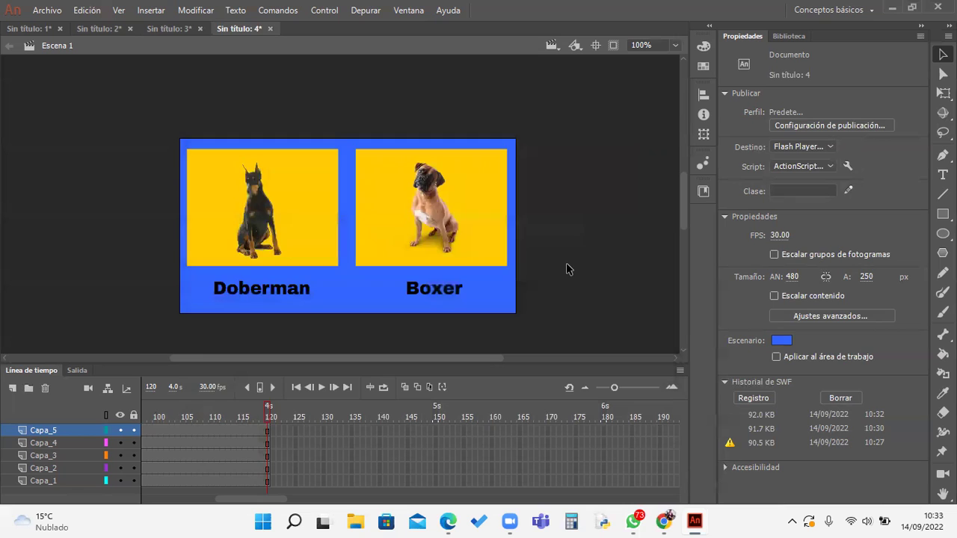
# Step: Switch to the desktop and launch Word with the Run command winword
pyautogui.click(888, 8)
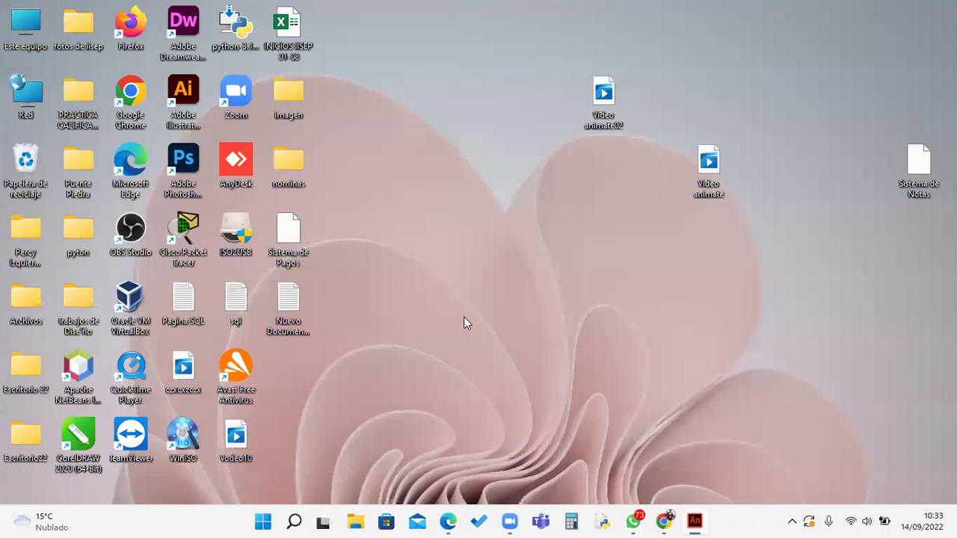
pyautogui.press('super+r')
pyautogui.write('word')
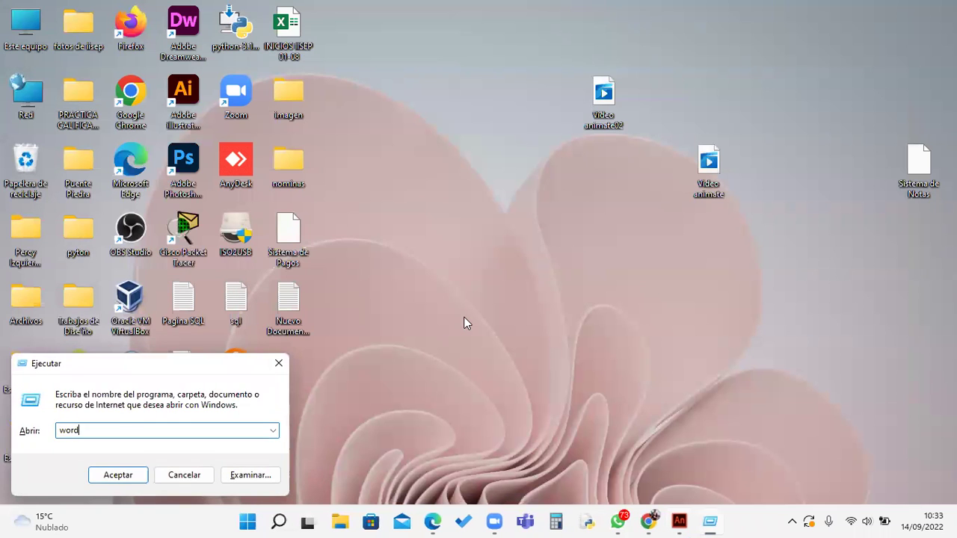
pyautogui.press('Return')
pyautogui.press('Return')
pyautogui.write('winword')
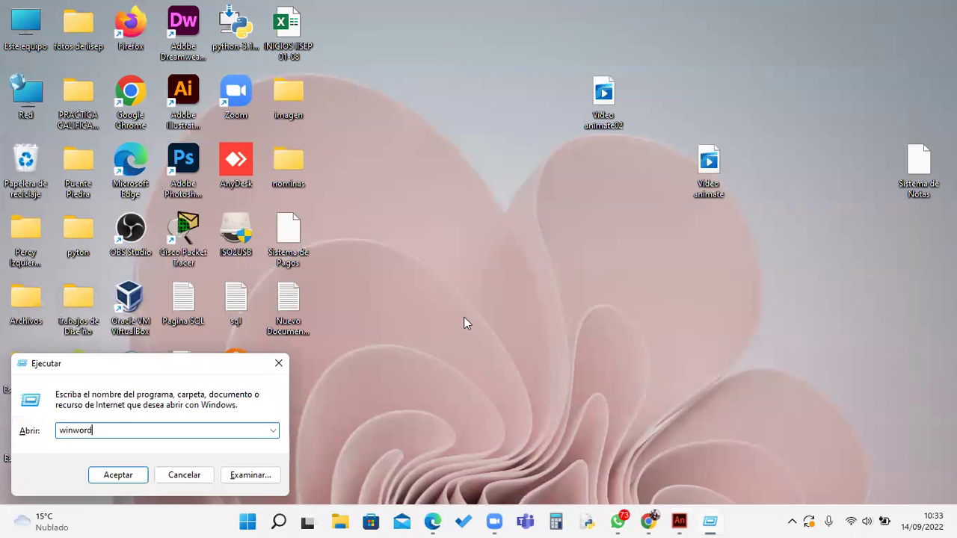
pyautogui.press('Return')
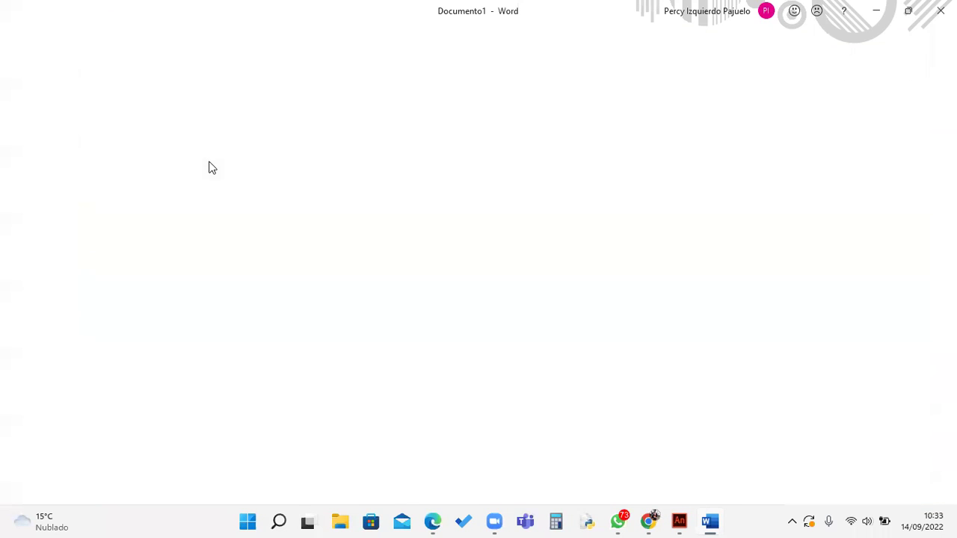
# Step: Enter the sample text "ddsfdsfdsf" in the blank document and save it as ddsfdsfdsf in Escritorio
pyautogui.write('ddsdsds')
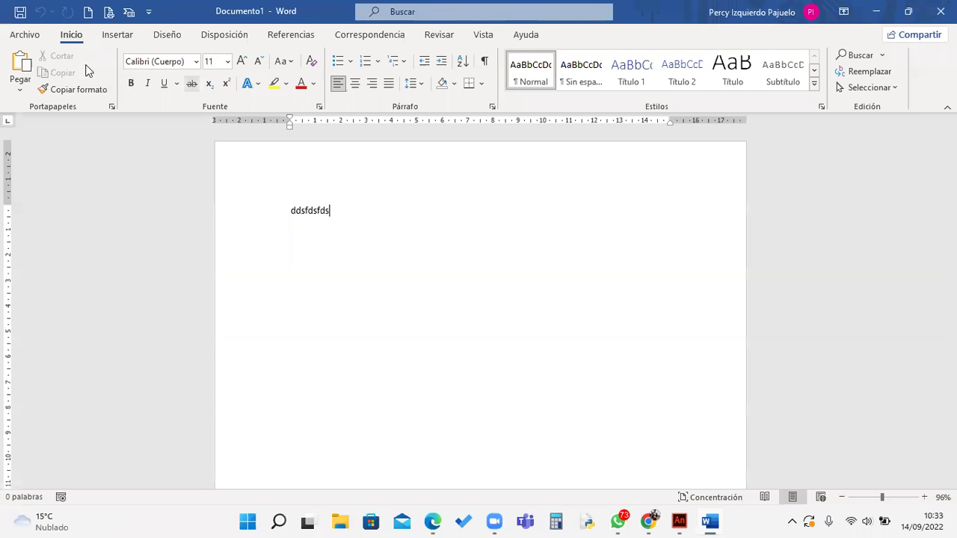
pyautogui.click(25, 34)
pyautogui.click(71, 195)
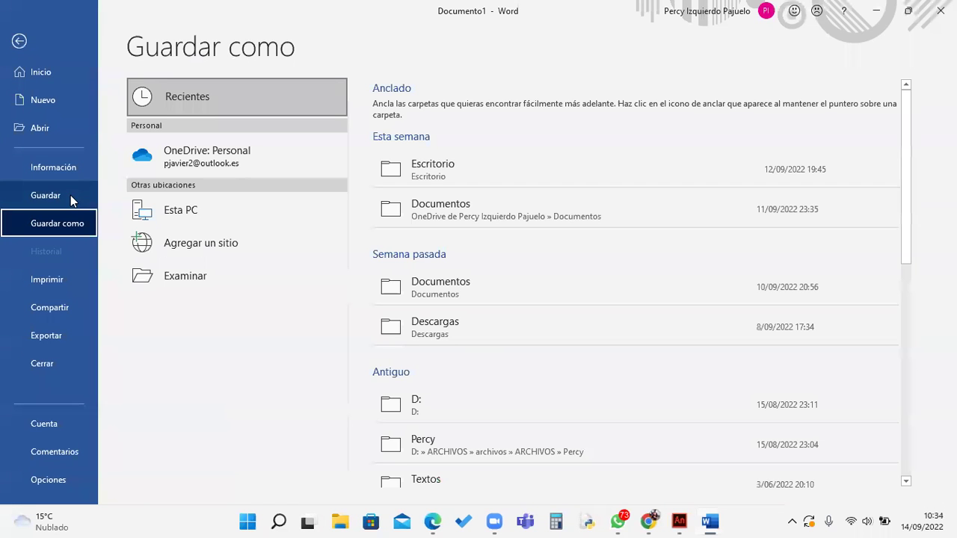
pyautogui.click(274, 281)
pyautogui.moveTo(320, 269); pyautogui.dragTo(310, 214)
pyautogui.click(269, 212)
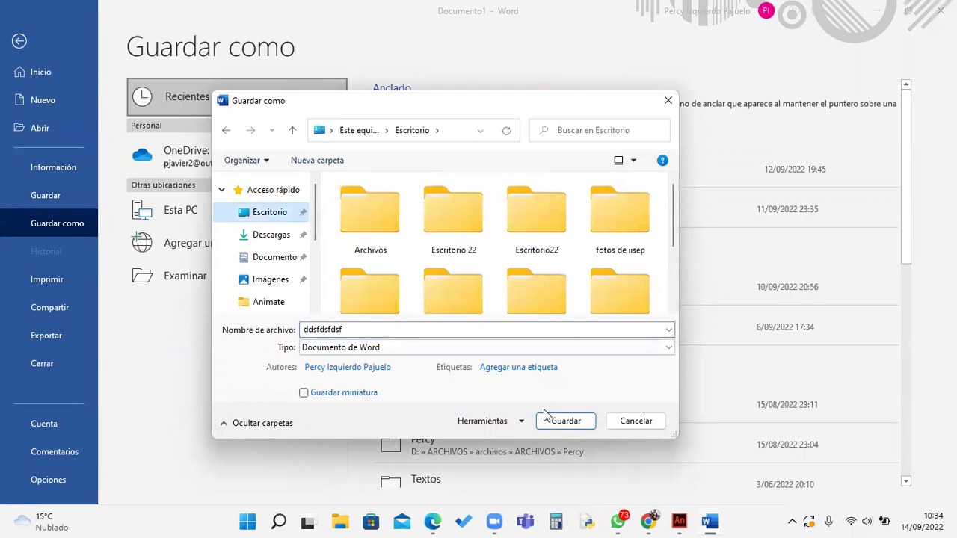
pyautogui.click(550, 419)
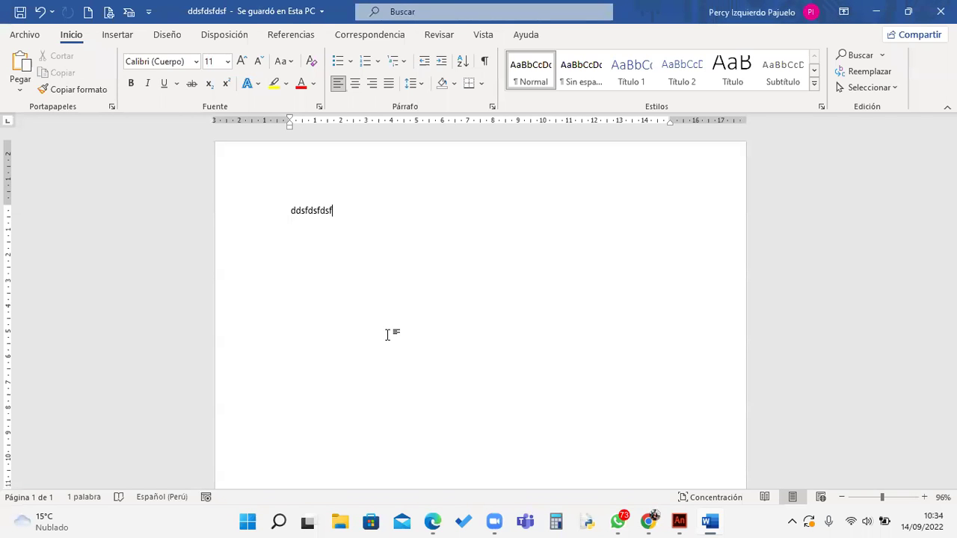
# Step: Close Word, switch back to Adobe Animate, and test the two-dog banner movie before closing its preview
pyautogui.click(941, 12)
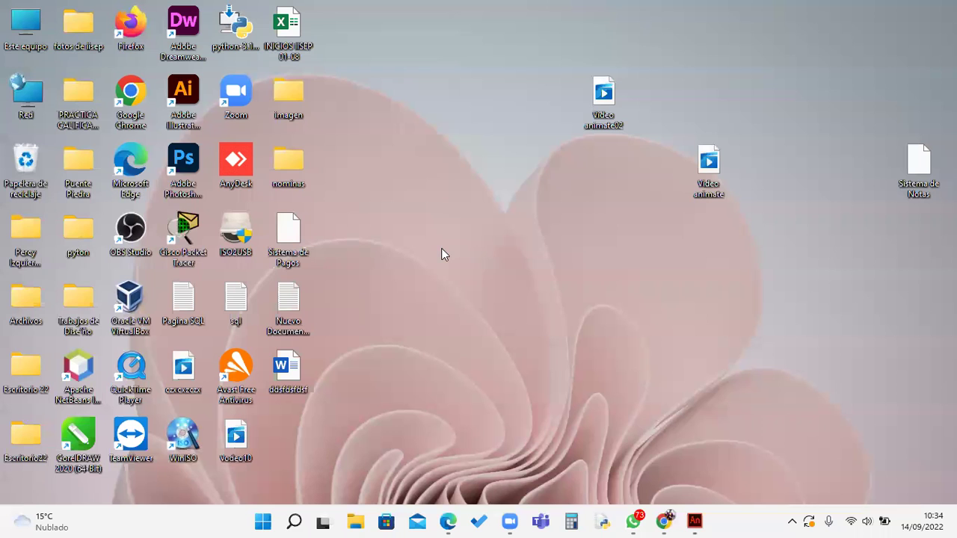
pyautogui.click(694, 522)
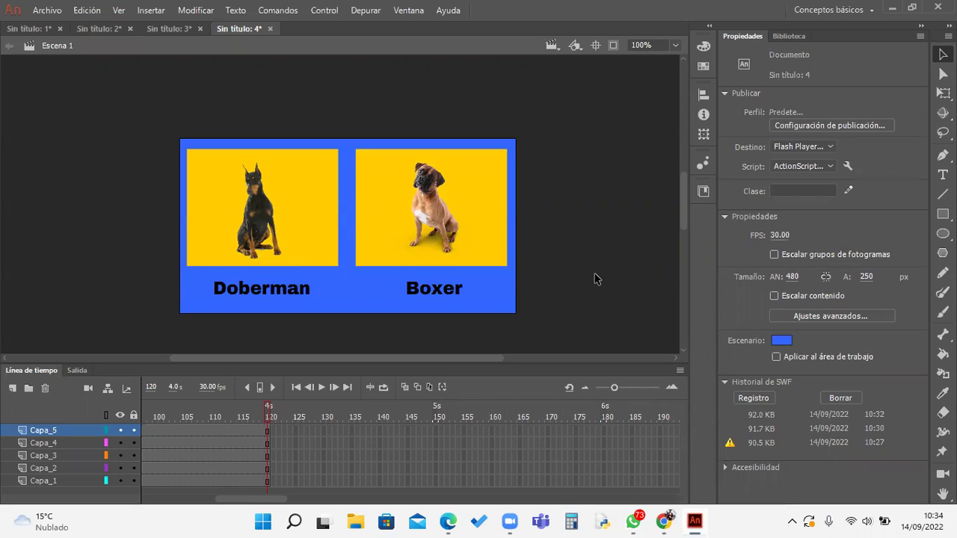
pyautogui.hotkey('ctrl', 'Return')
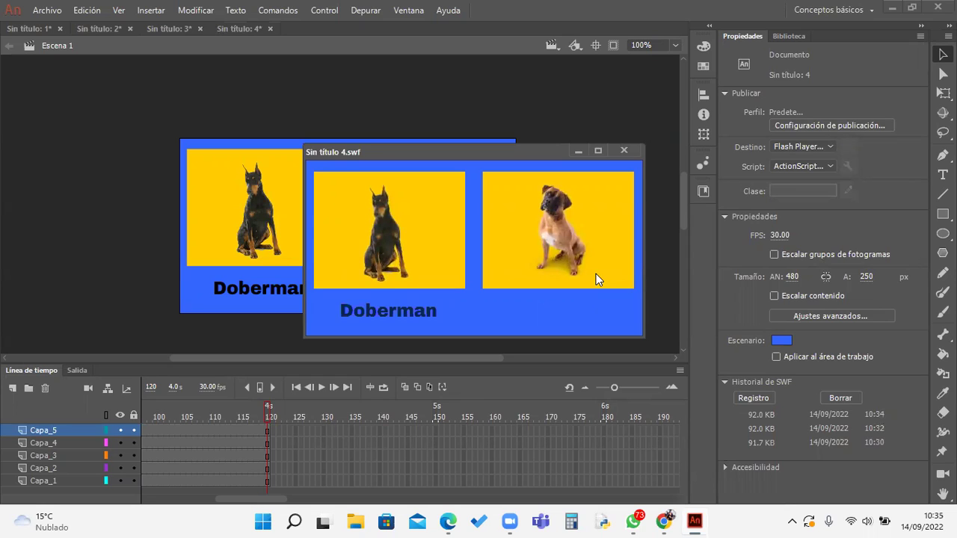
pyautogui.click(626, 152)
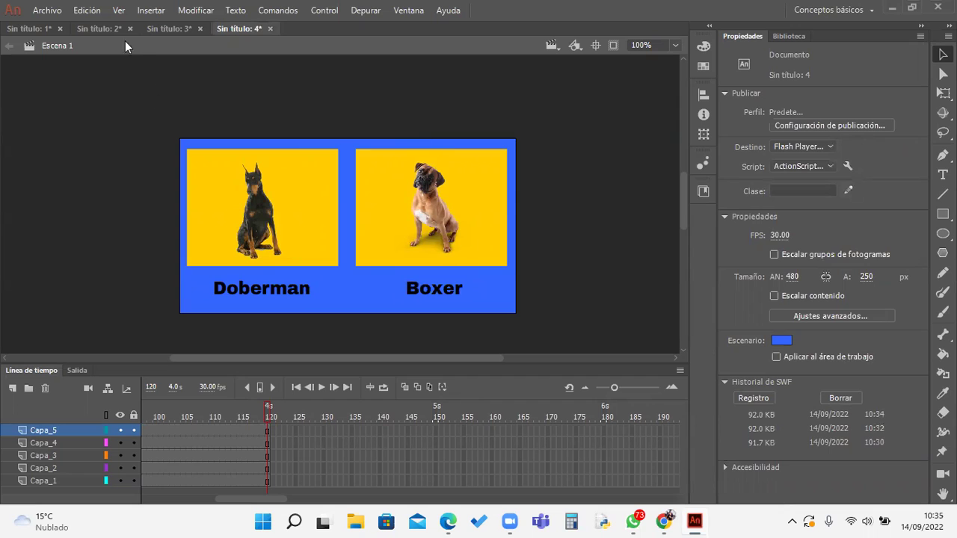
# Step: Create a new ActionScript 3.0 document 400 px wide and 300 px high
pyautogui.click(55, 14)
pyautogui.click(56, 25)
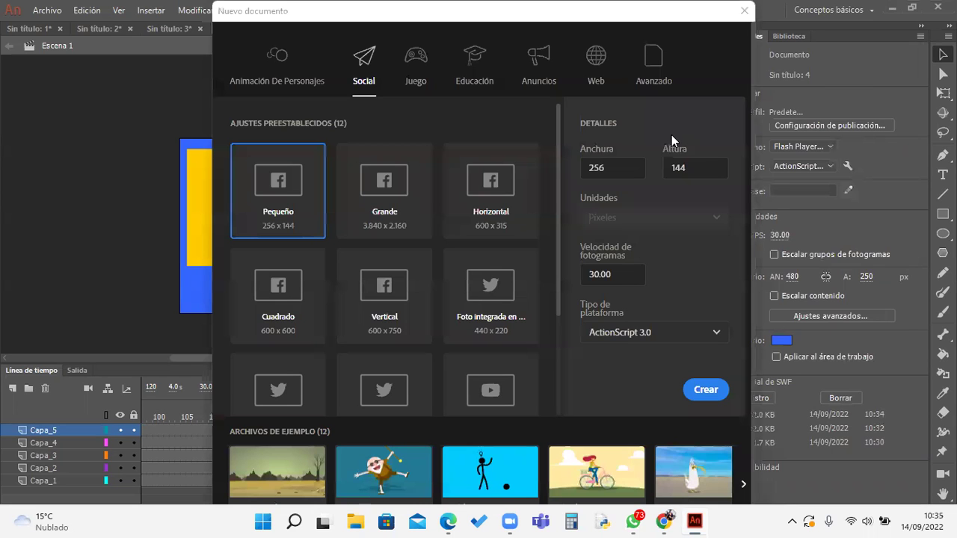
pyautogui.click(624, 168)
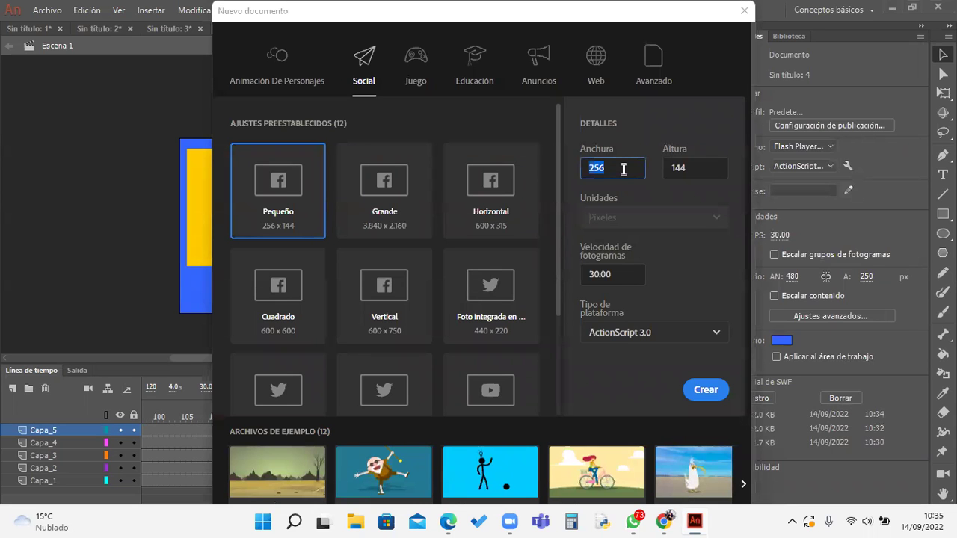
pyautogui.write('400')
pyautogui.press('Tab')
pyautogui.write('300')
pyautogui.click(705, 391)
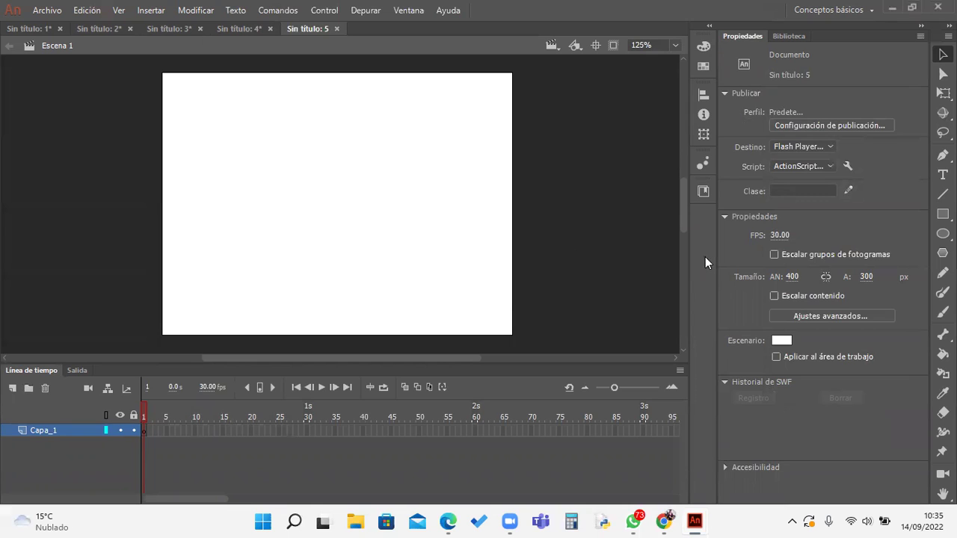
# Step: Draw a circle about 114 px across without a stroke near the stage's centre and fill it orange
pyautogui.click(943, 233)
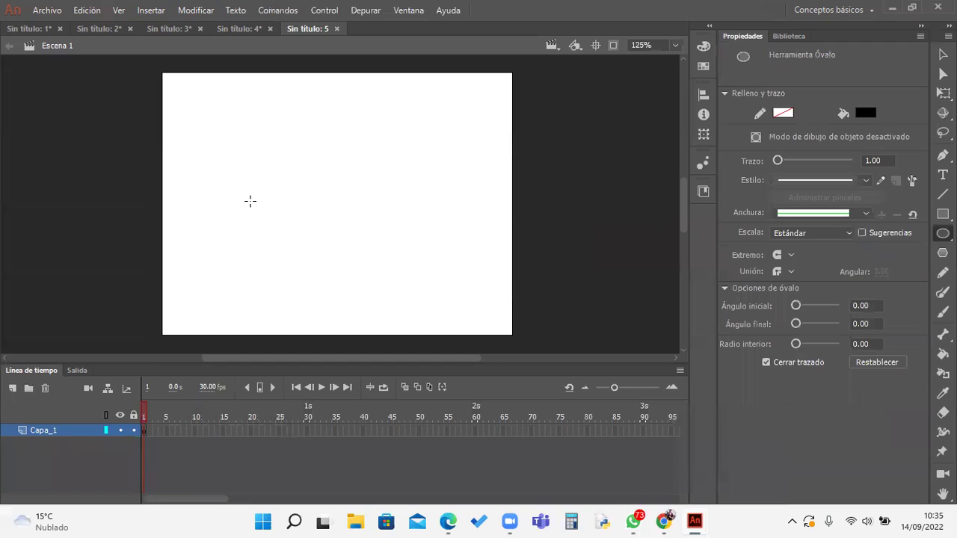
pyautogui.moveTo(286, 160)
pyautogui.mouseDown()
pyautogui.moveTo(363, 256)
pyautogui.moveTo(387, 260)
pyautogui.mouseUp()
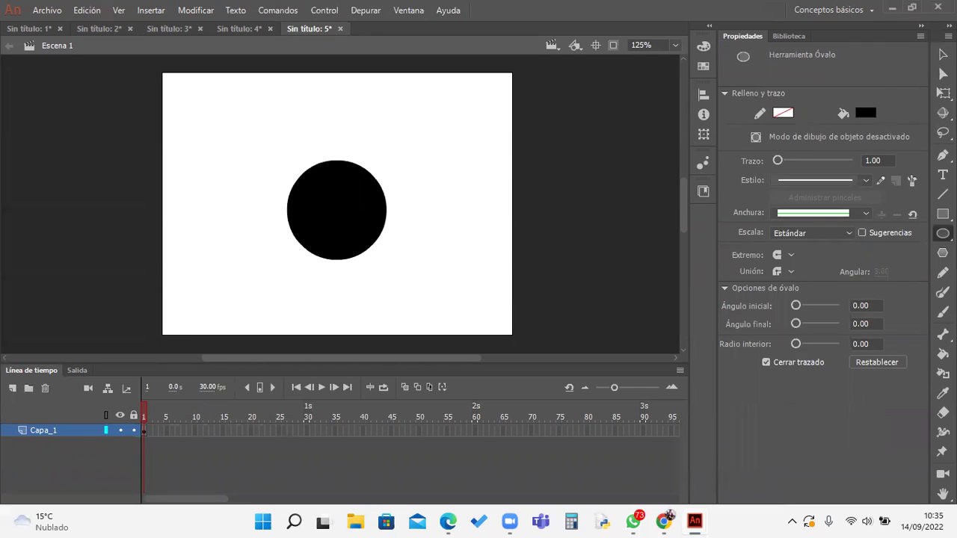
pyautogui.click(943, 54)
pyautogui.moveTo(370, 215); pyautogui.dragTo(370, 202)
pyautogui.click(866, 173)
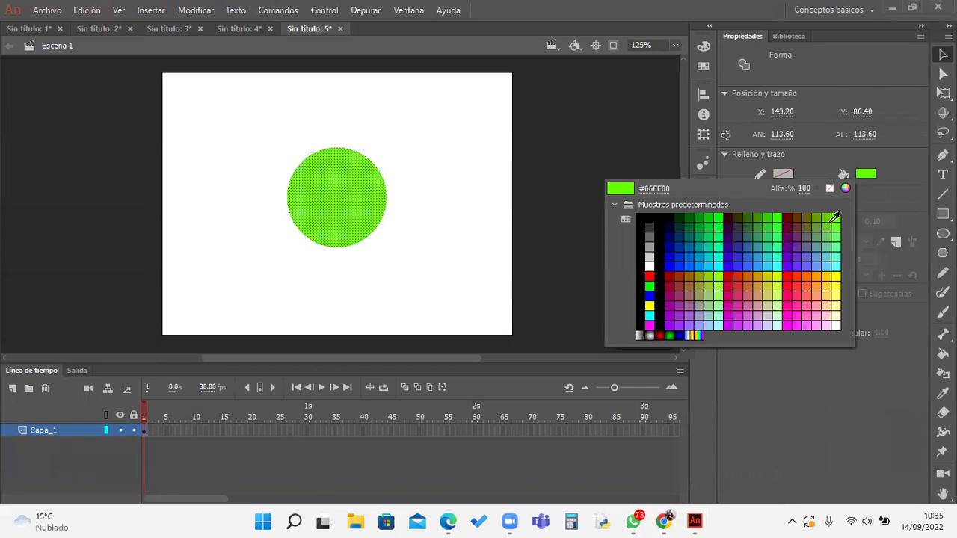
pyautogui.click(808, 276)
pyautogui.click(479, 247)
pyautogui.click(348, 223)
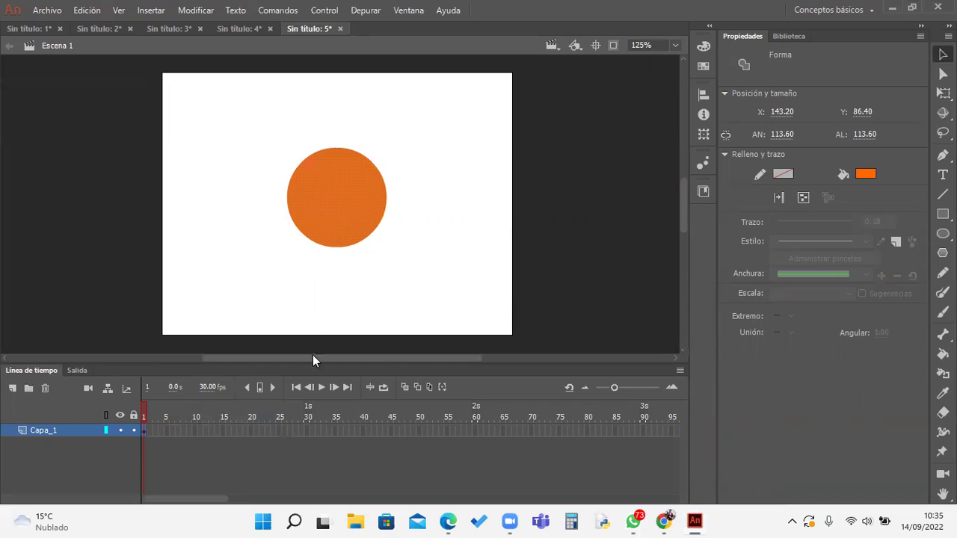
# Step: Insert keyframes at frames 30 and 50 of Capa_1 and delete the circle from frame 50
pyautogui.click(307, 431)
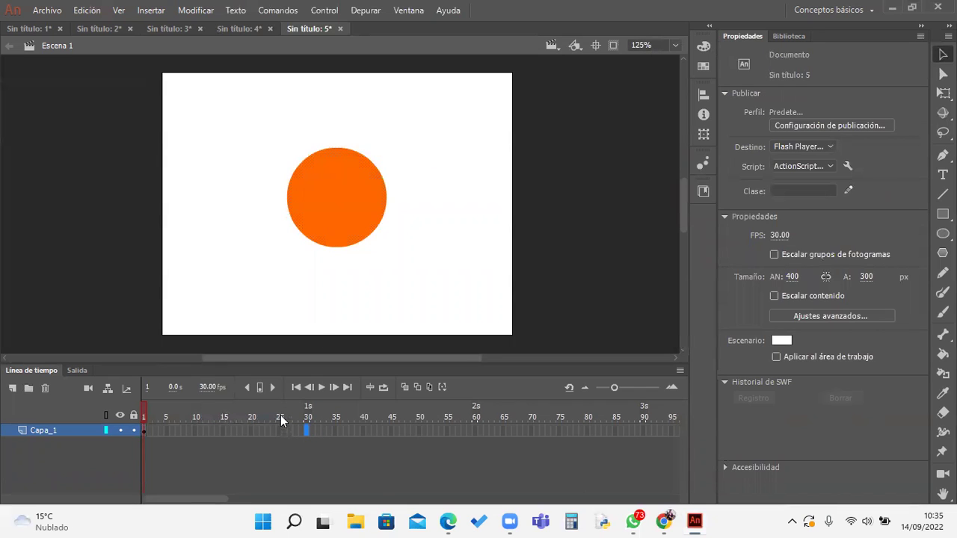
pyautogui.click(260, 387)
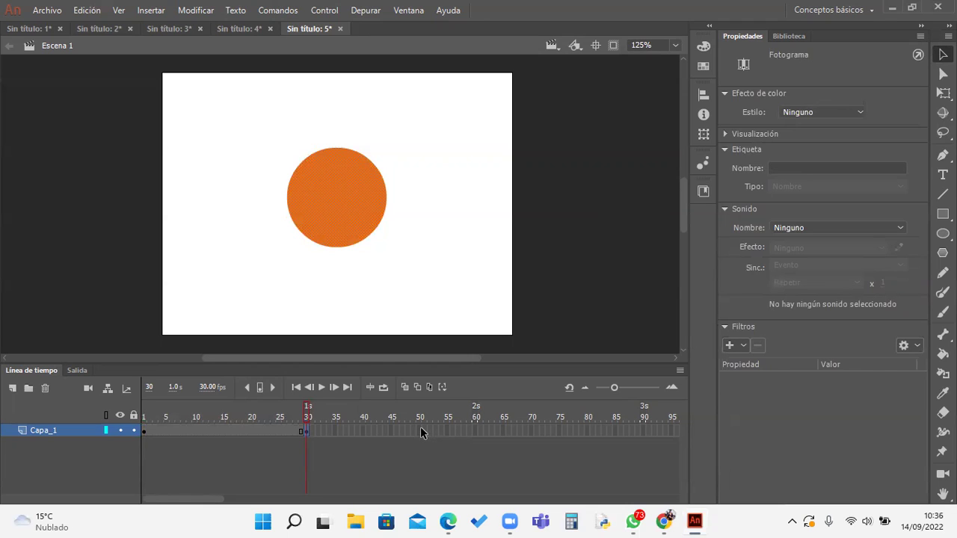
pyautogui.click(412, 459)
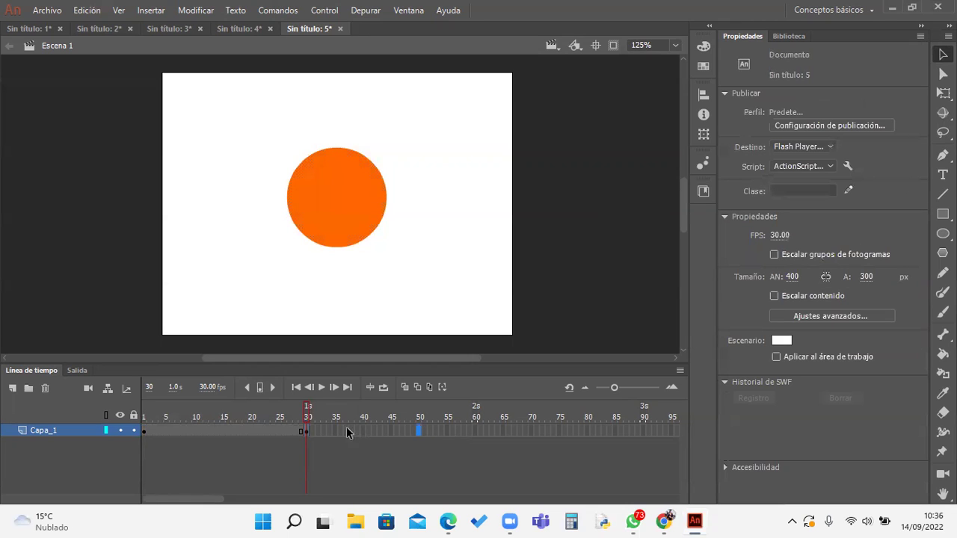
pyautogui.click(261, 392)
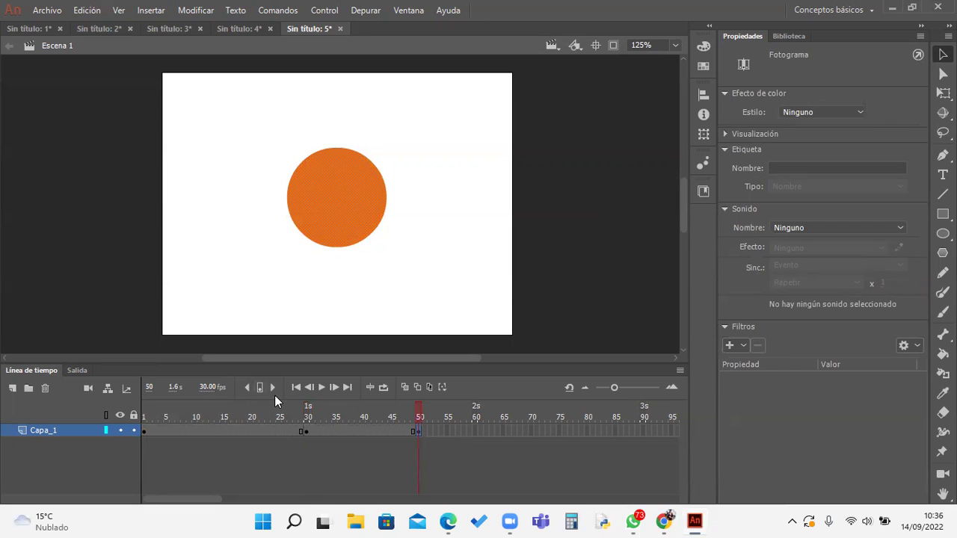
pyautogui.press('Delete')
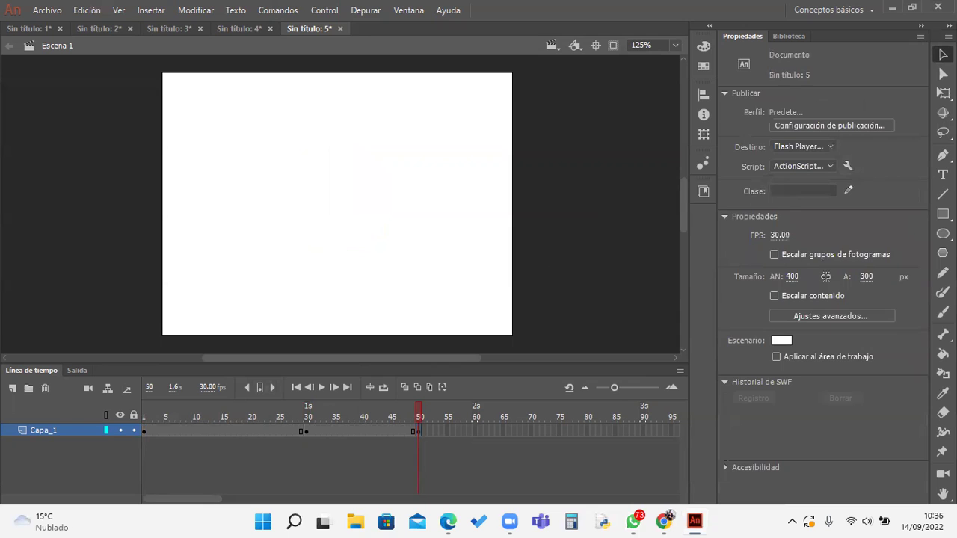
# Step: Add the static text ELIPSE on frame 50 and move it to about the centre of the stage
pyautogui.press('t')
pyautogui.click(270, 211)
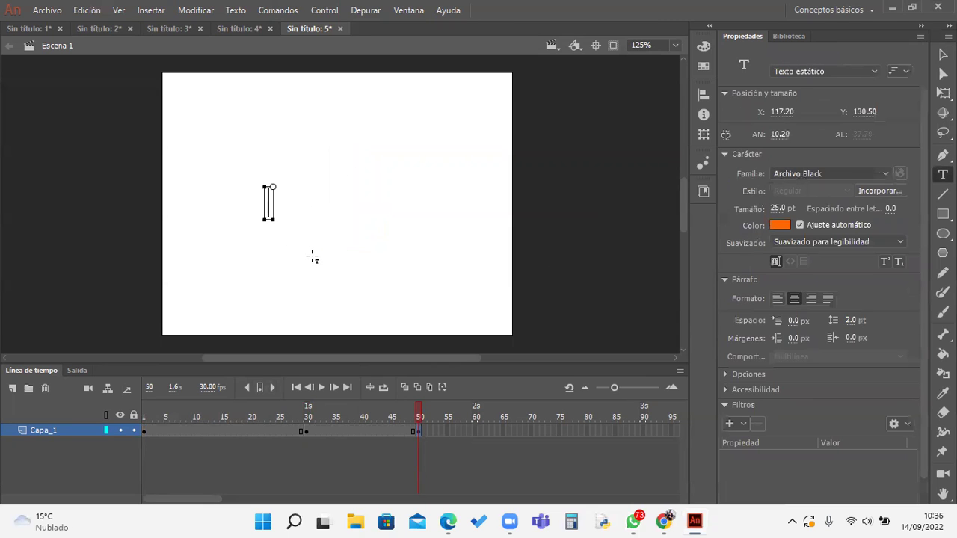
pyautogui.write('ELIPSE')
pyautogui.press('Escape')
pyautogui.moveTo(304, 203); pyautogui.dragTo(367, 207)
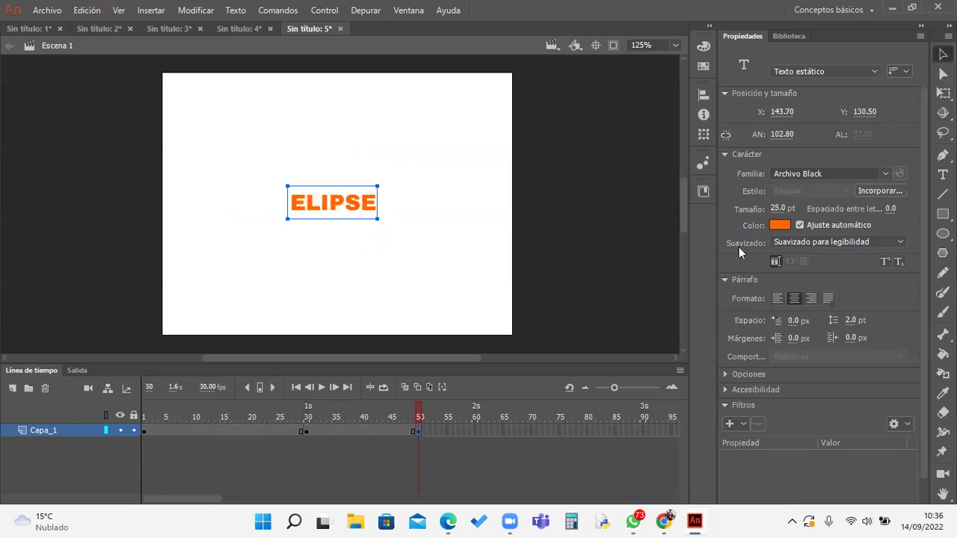
# Step: Restyle the ELIPSE text in dark blue #000033 at 60 pt and recentre it on the stage
pyautogui.click(779, 225)
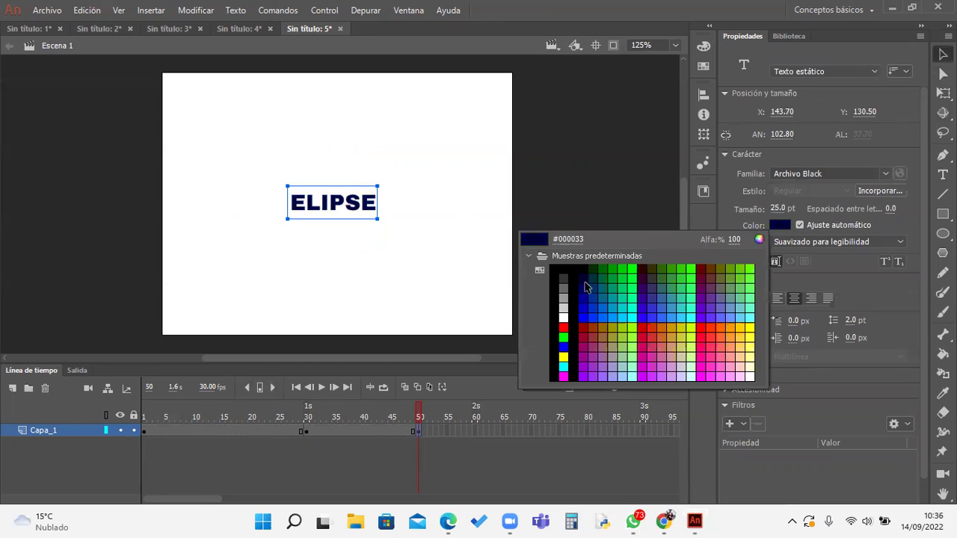
pyautogui.click(584, 283)
pyautogui.click(777, 209)
pyautogui.write('40')
pyautogui.press('Return')
pyautogui.moveTo(385, 224); pyautogui.dragTo(386, 215)
pyautogui.click(782, 208)
pyautogui.write('60')
pyautogui.press('Return')
pyautogui.moveTo(433, 226); pyautogui.dragTo(412, 212)
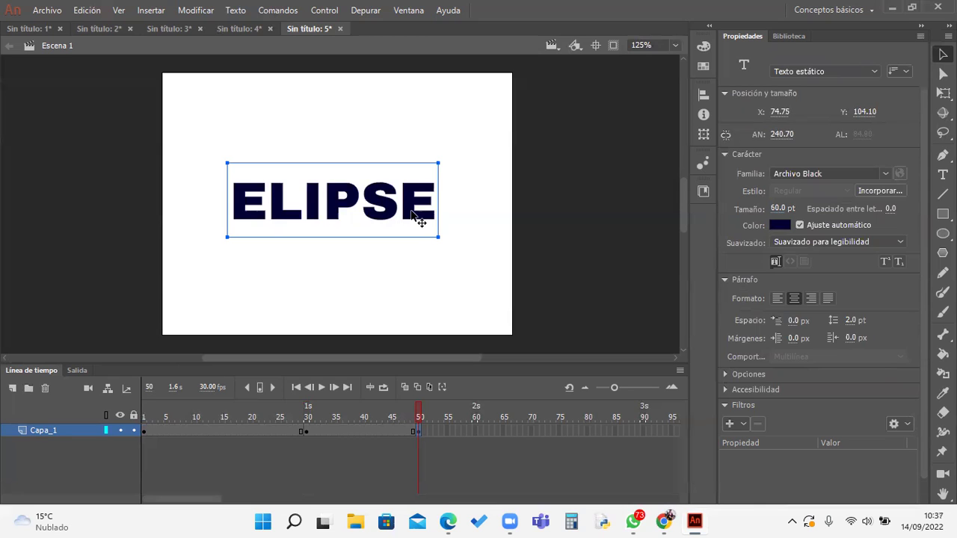
# Step: Try a shape tween between frames 30 and 50 with the text unbroken, and remove that tween
pyautogui.rightClick(378, 430)
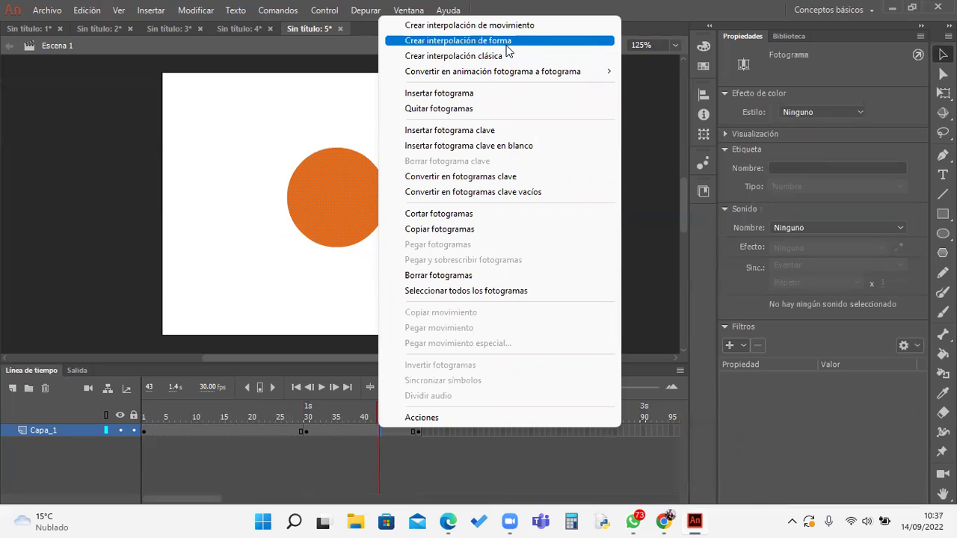
pyautogui.click(506, 42)
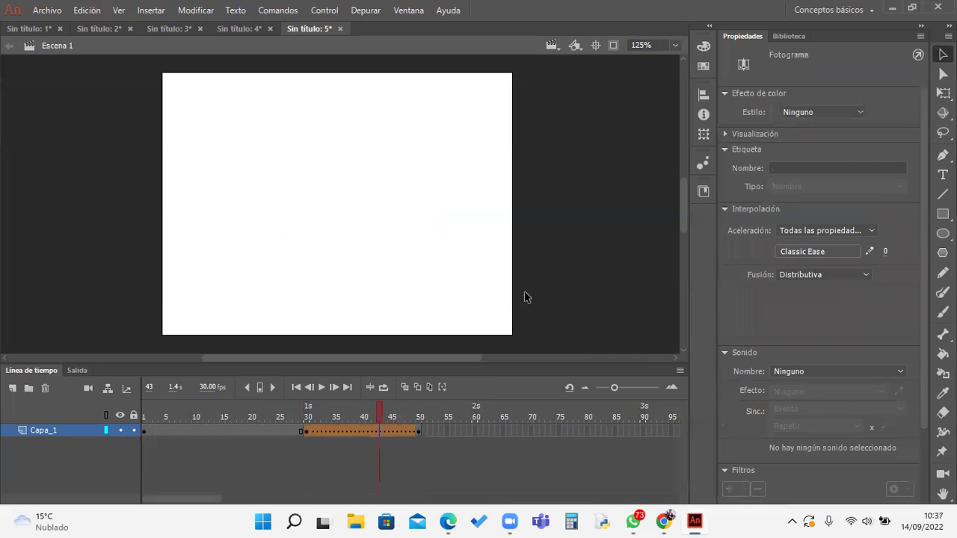
pyautogui.rightClick(339, 431)
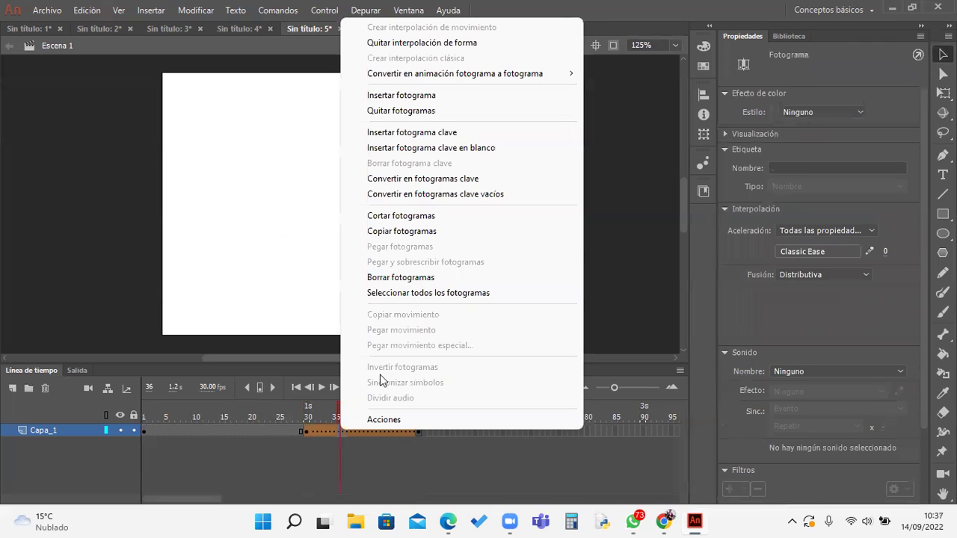
pyautogui.click(458, 43)
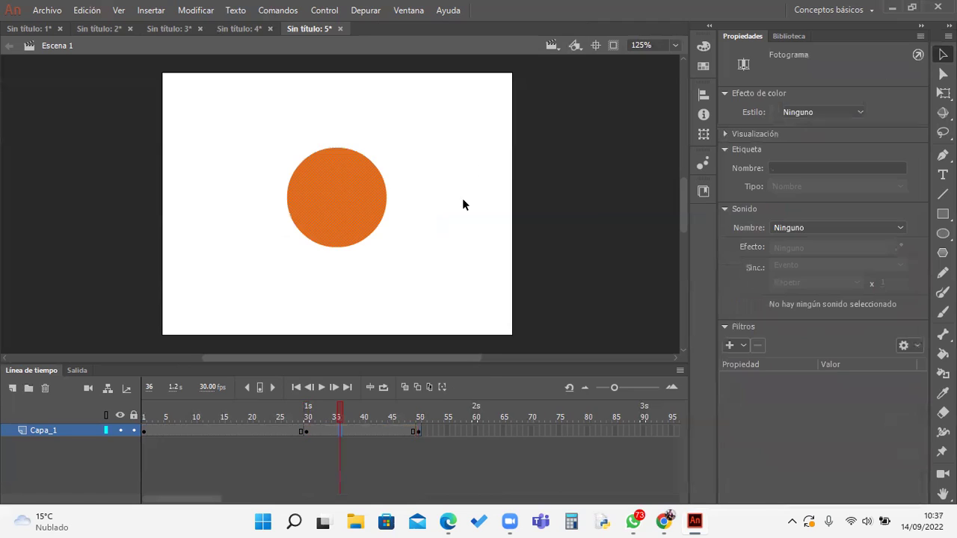
# Step: Break apart the ELIPSE text on frame 50 twice, first into letters and again into plain shapes
pyautogui.click(417, 430)
pyautogui.click(390, 219)
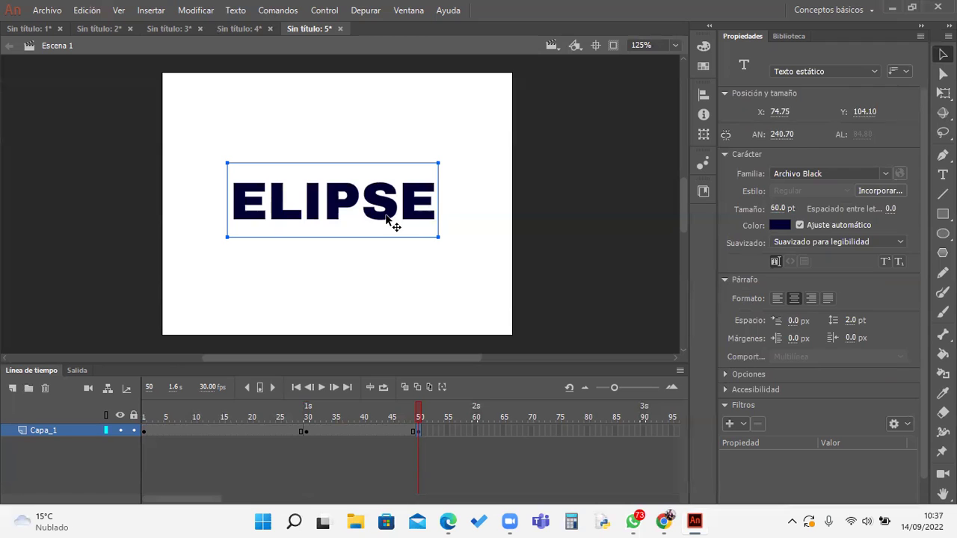
pyautogui.rightClick(386, 216)
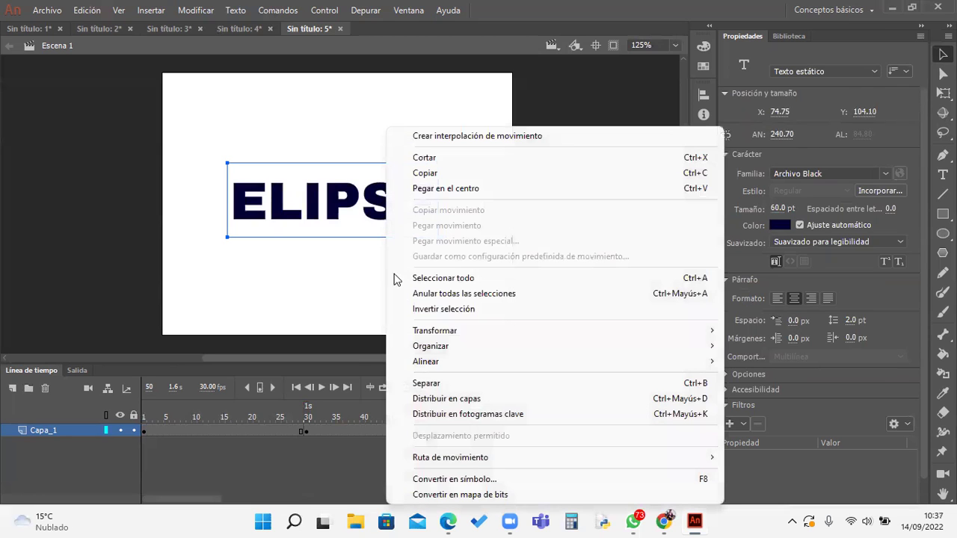
pyautogui.click(450, 384)
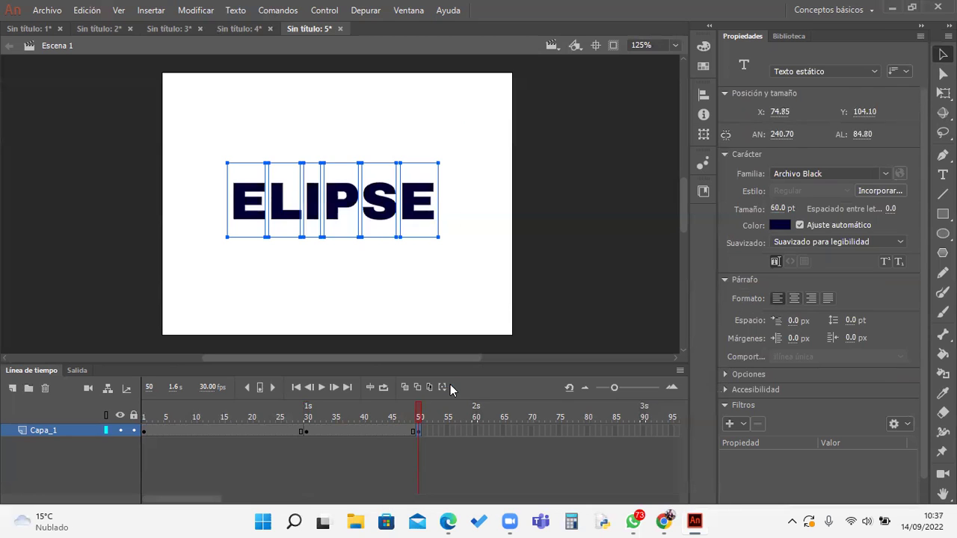
pyautogui.rightClick(388, 210)
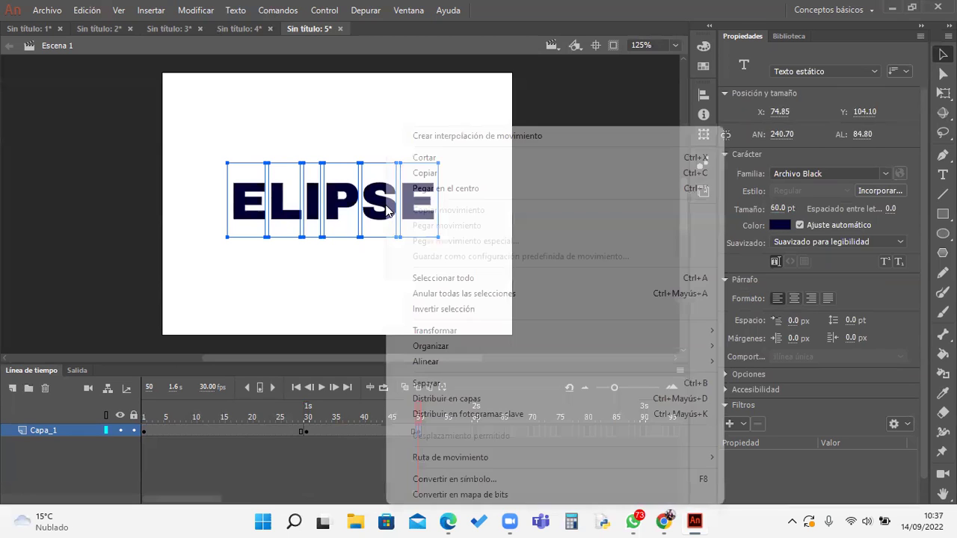
pyautogui.click(453, 386)
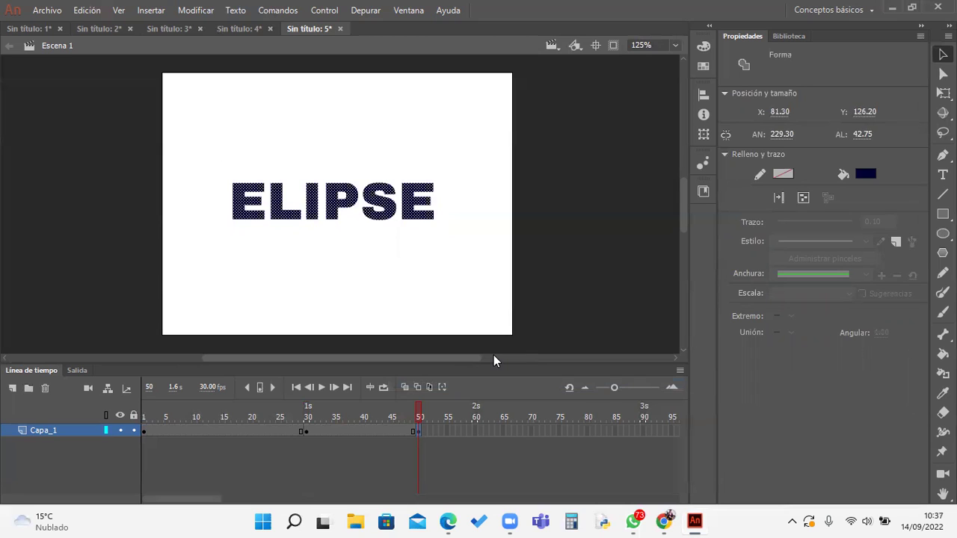
# Step: Create a shape tween from the circle on frame 30 to ELIPSE on frame 50 and check the keyframes
pyautogui.rightClick(362, 434)
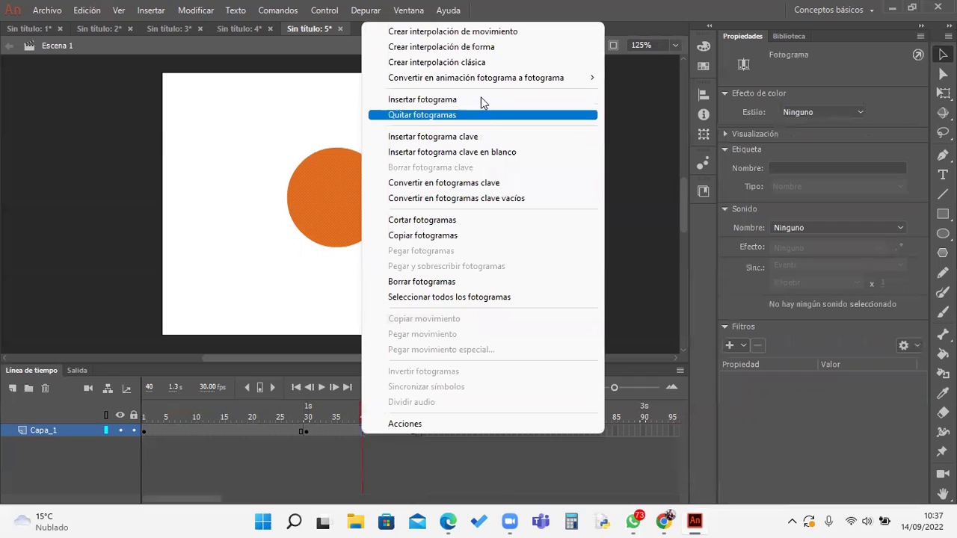
pyautogui.click(510, 48)
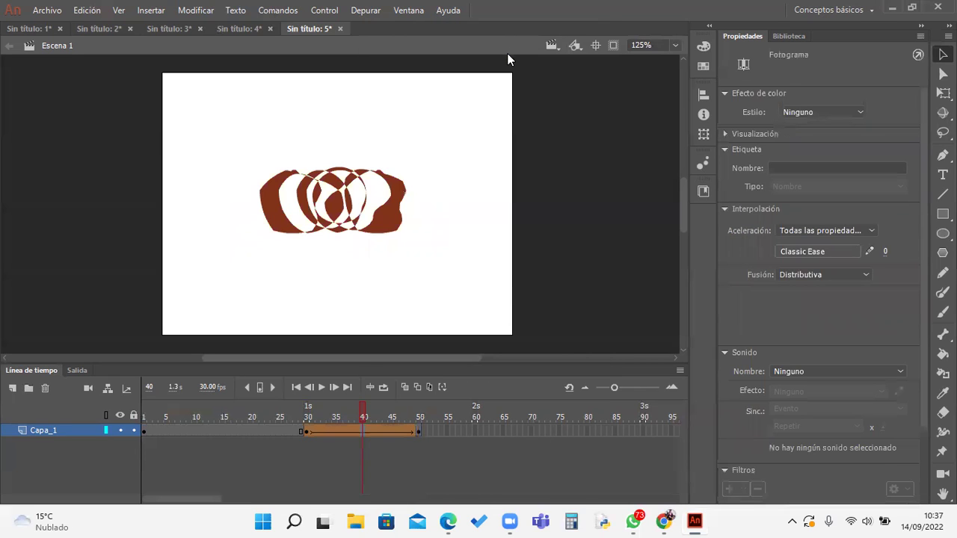
pyautogui.click(304, 432)
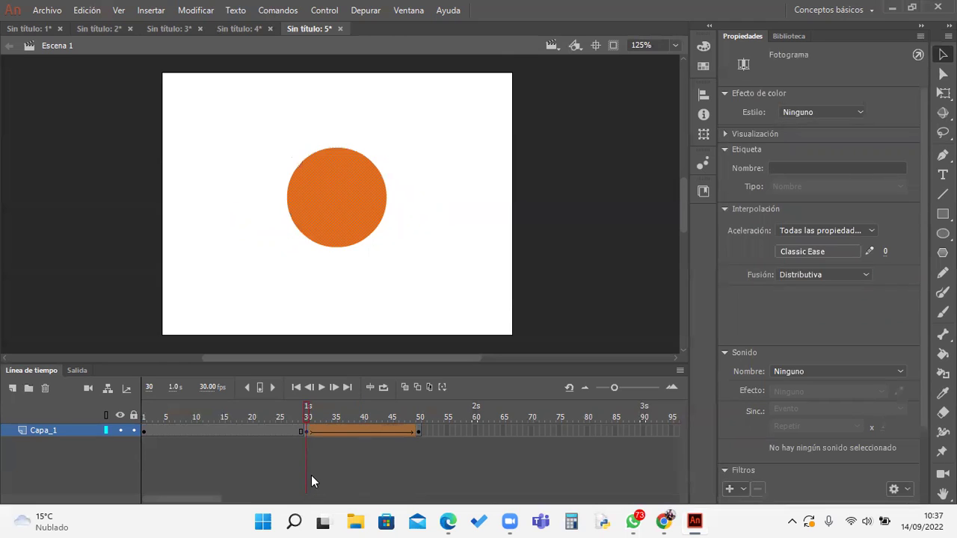
pyautogui.click(419, 432)
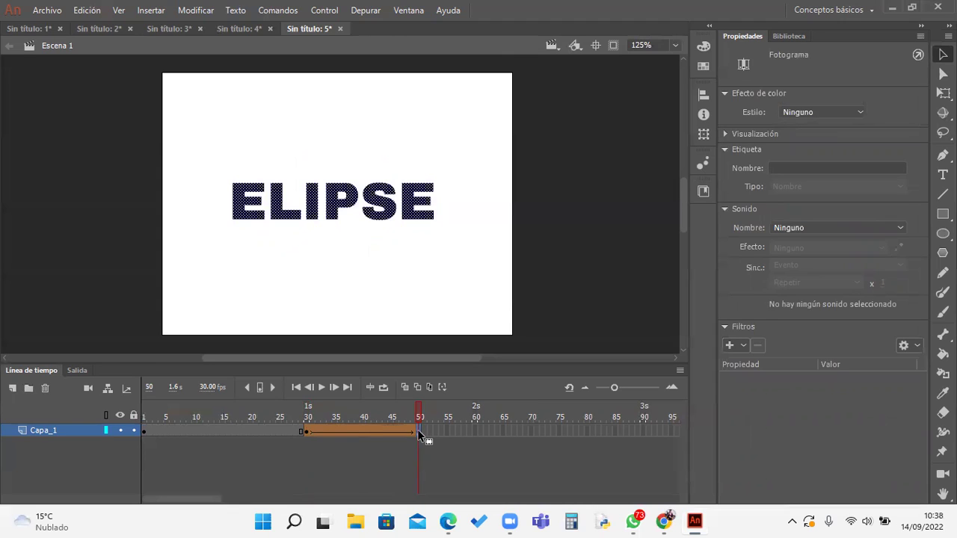
pyautogui.click(144, 431)
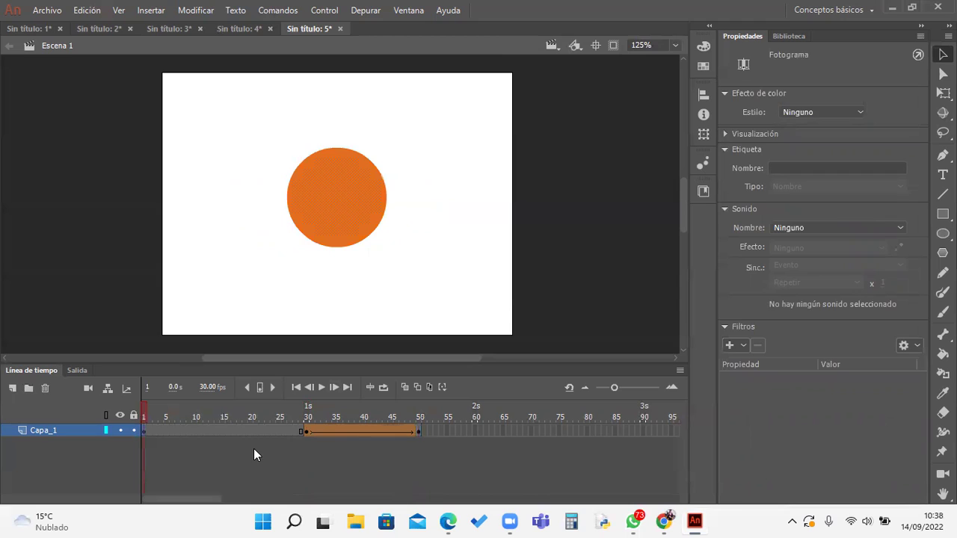
pyautogui.click(305, 432)
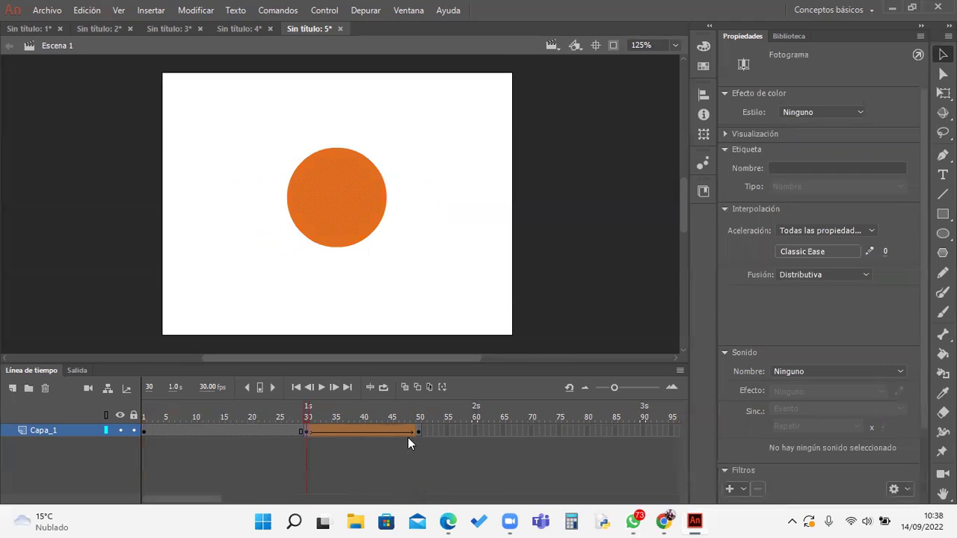
# Step: Scrub through the circle-to-ELIPSE tween and extend the layer by inserting a frame at frame 90
pyautogui.moveTo(311, 419); pyautogui.dragTo(417, 434)
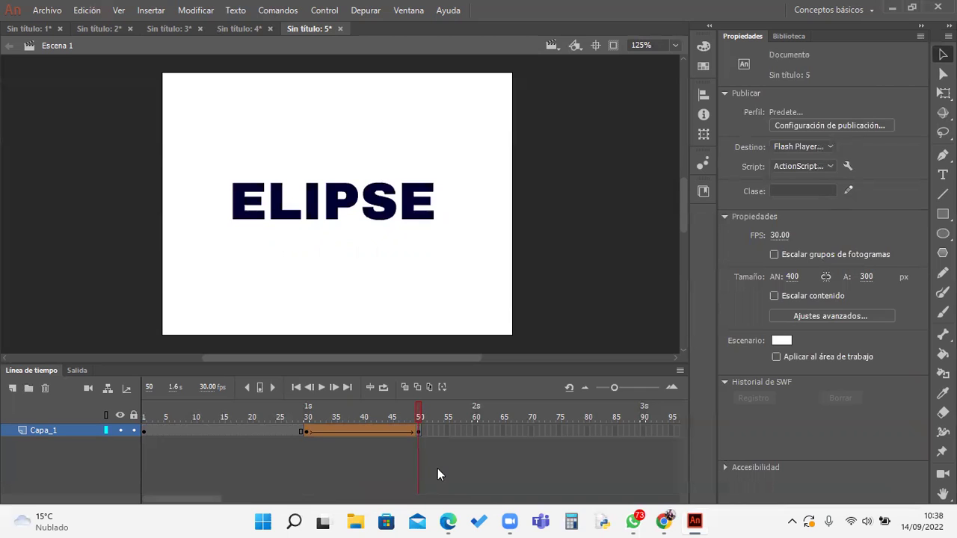
pyautogui.rightClick(645, 430)
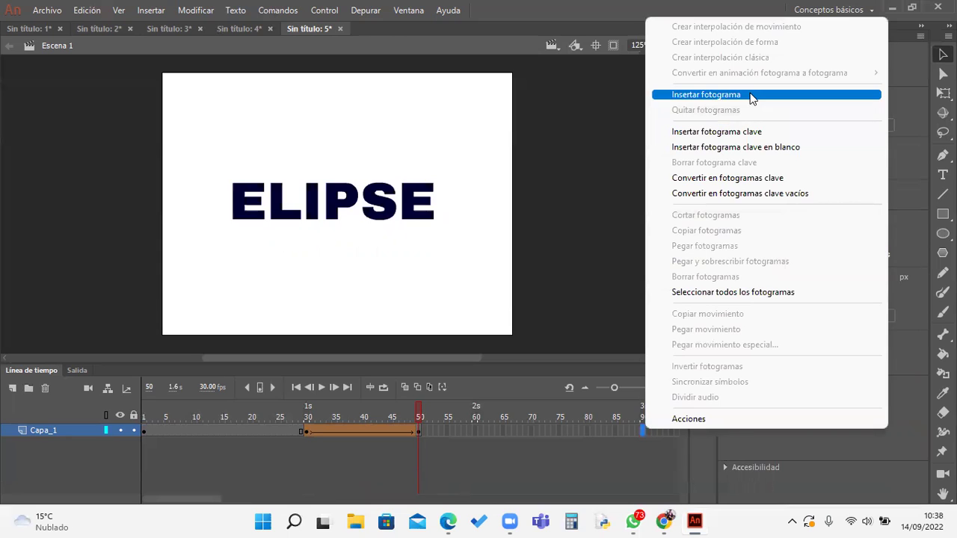
pyautogui.click(748, 96)
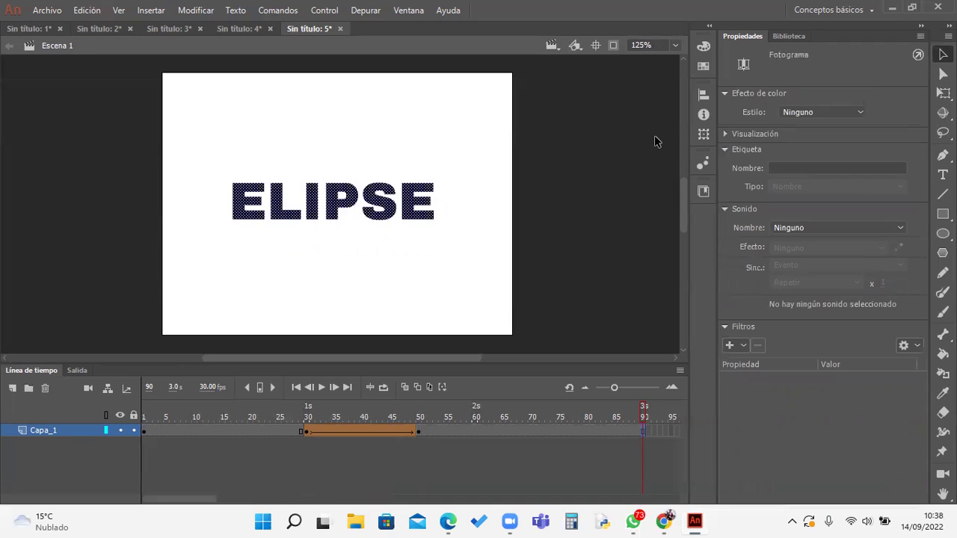
# Step: Play the ELIPSE morph on the timeline, test it as an SWF movie, and close the test window
pyautogui.press('Return')
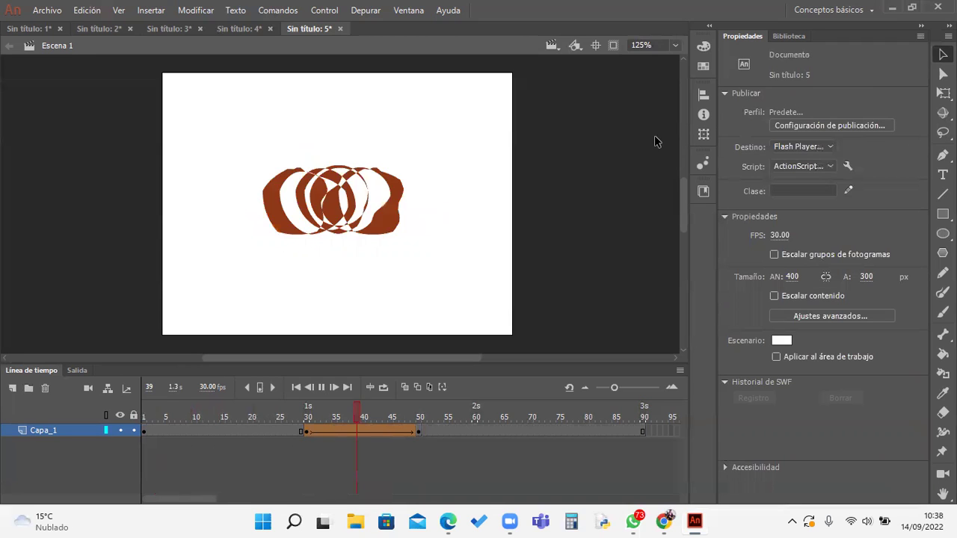
pyautogui.hotkey('ctrl', 'Return')
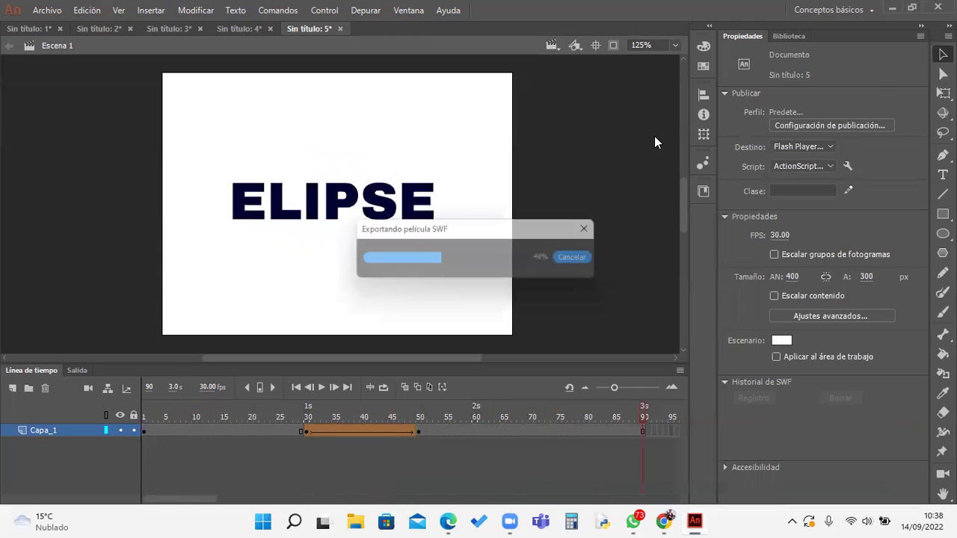
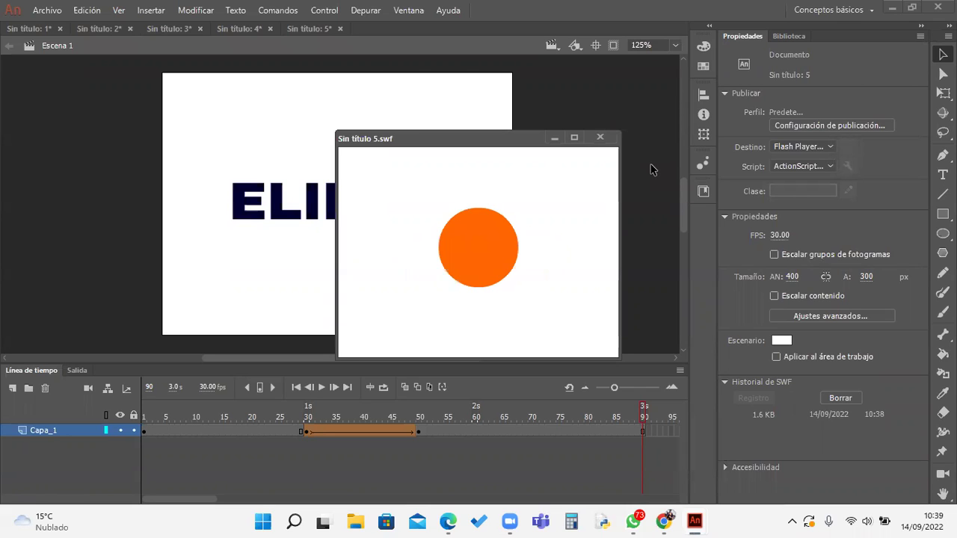
pyautogui.click(601, 137)
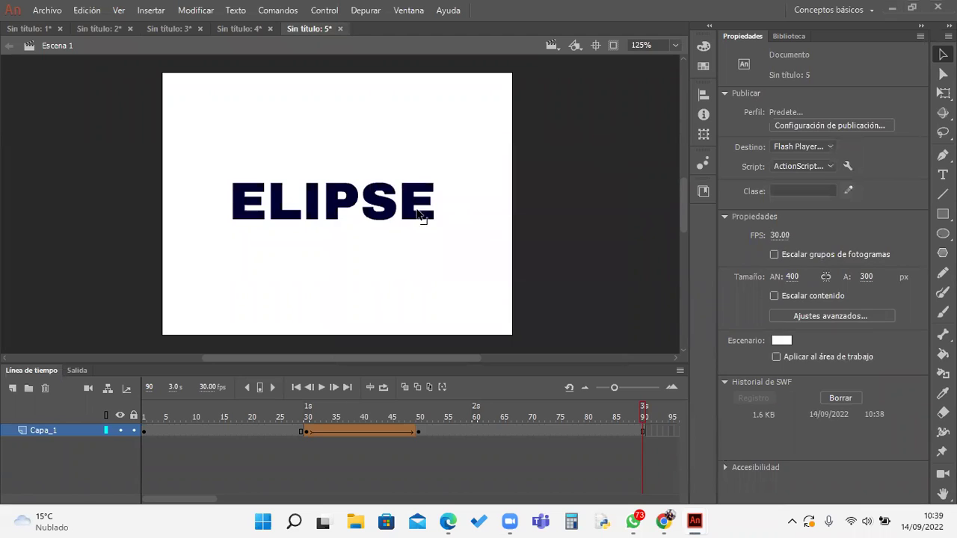
# Step: Create a new ActionScript 3.0 document from the 256 x 144 preset
pyautogui.click(54, 10)
pyautogui.click(68, 27)
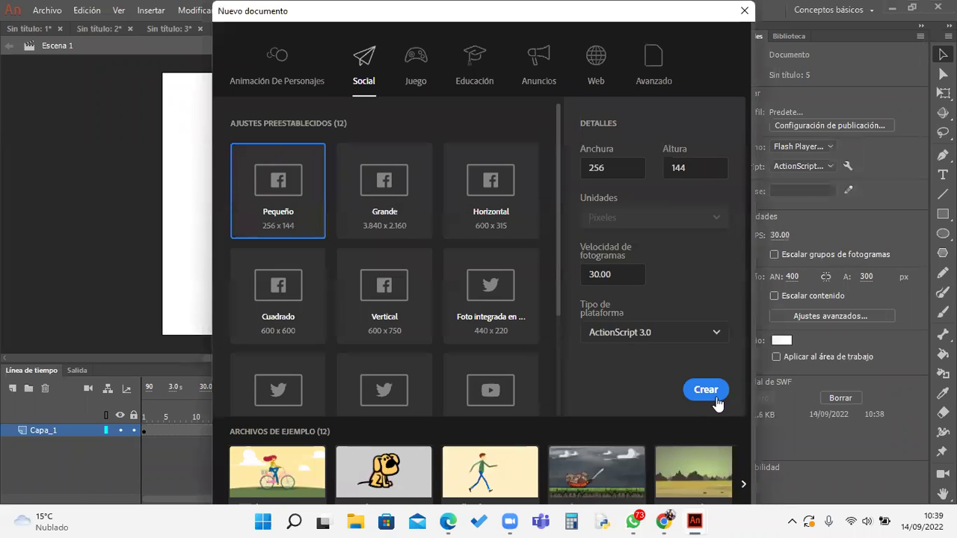
pyautogui.click(715, 395)
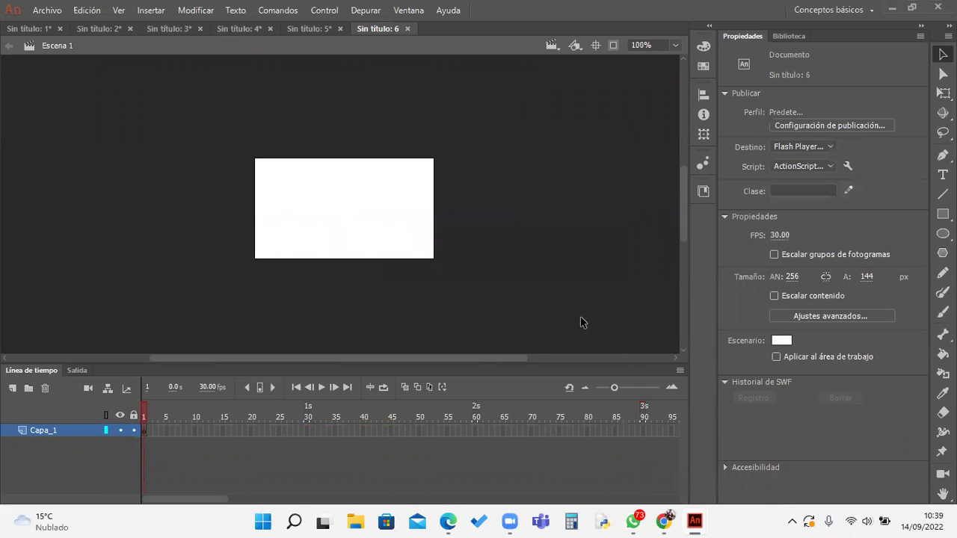
pyautogui.scroll(1, 515, 305)
pyautogui.scroll(1, 515, 305)
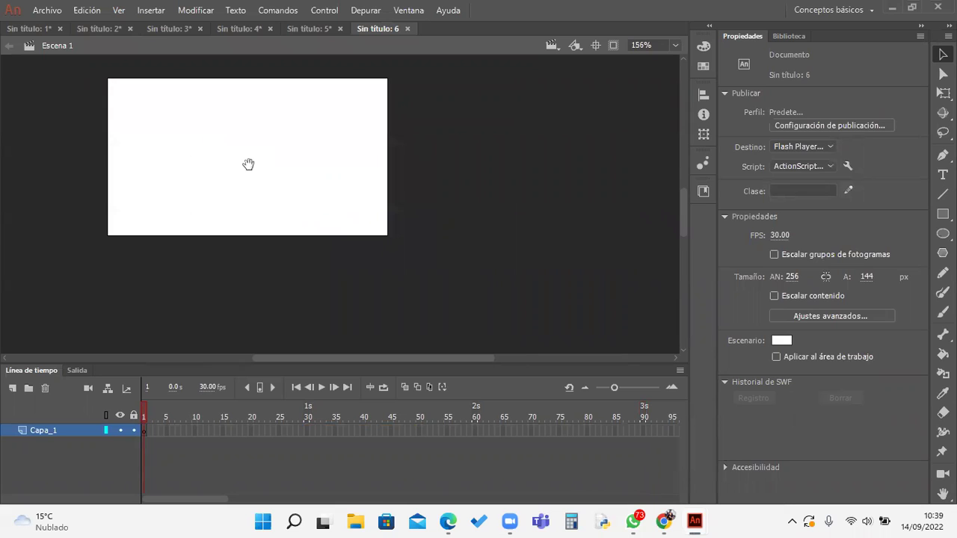
pyautogui.moveTo(248, 164); pyautogui.dragTo(355, 226)
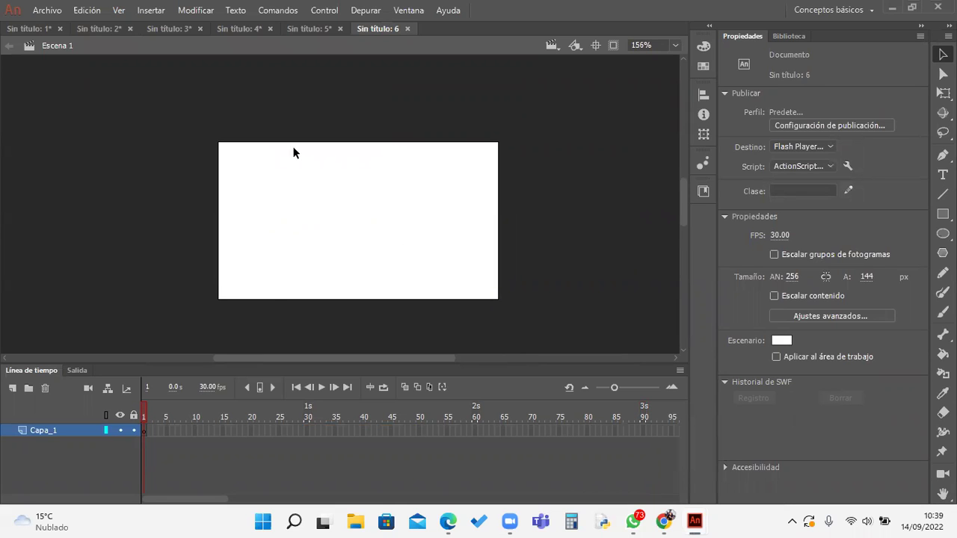
# Step: Create a new ActionScript 3.0 document sized 400 x 300 px
pyautogui.click(47, 10)
pyautogui.click(338, 143)
pyautogui.hotkey('ctrl', 'Return')
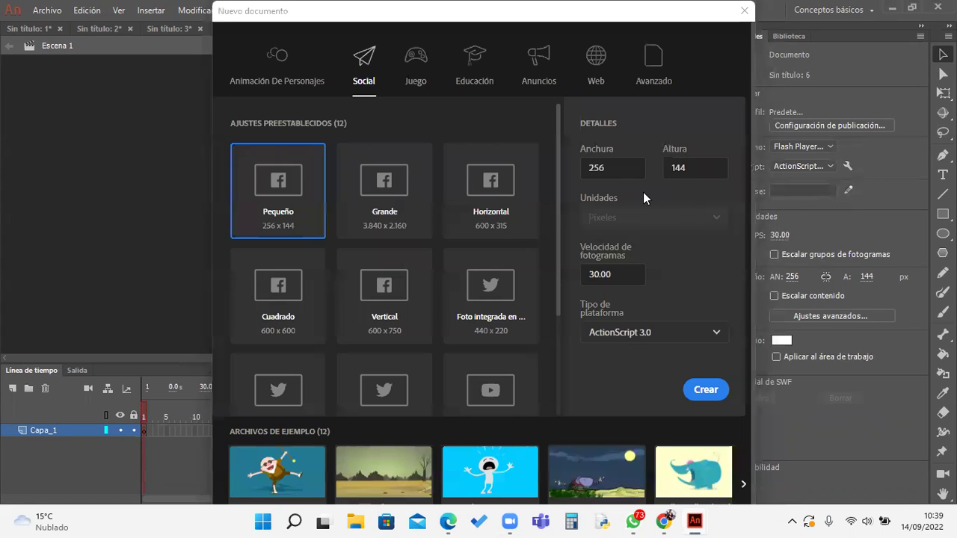
pyautogui.click(619, 176)
pyautogui.write('400')
pyautogui.click(674, 166)
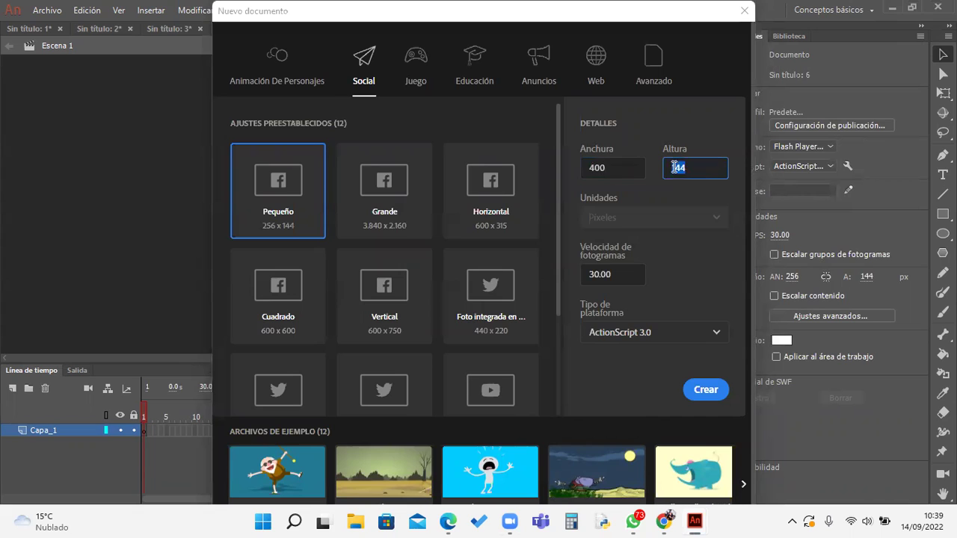
pyautogui.write('300')
pyautogui.click(706, 389)
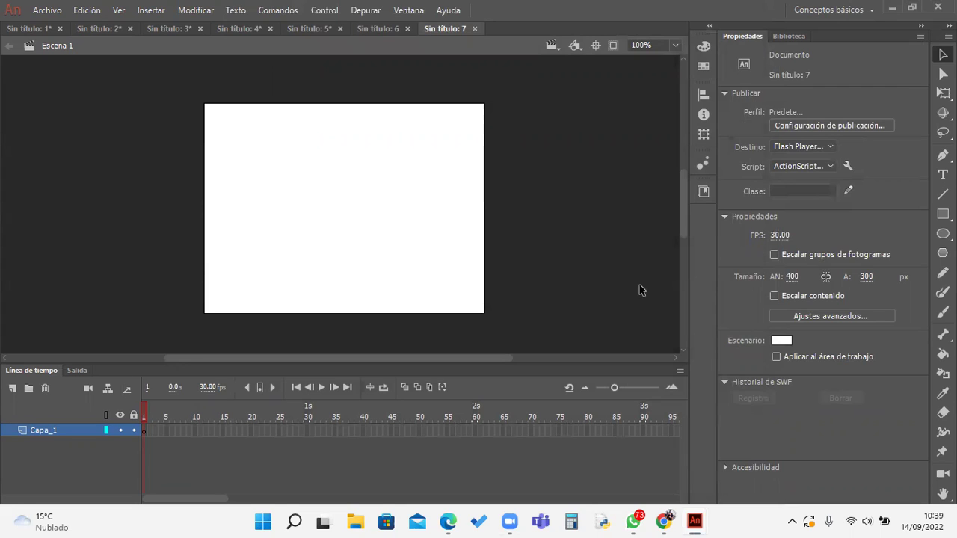
# Step: Set the PolyStar tool to draw stars with 5 sides
pyautogui.click(943, 254)
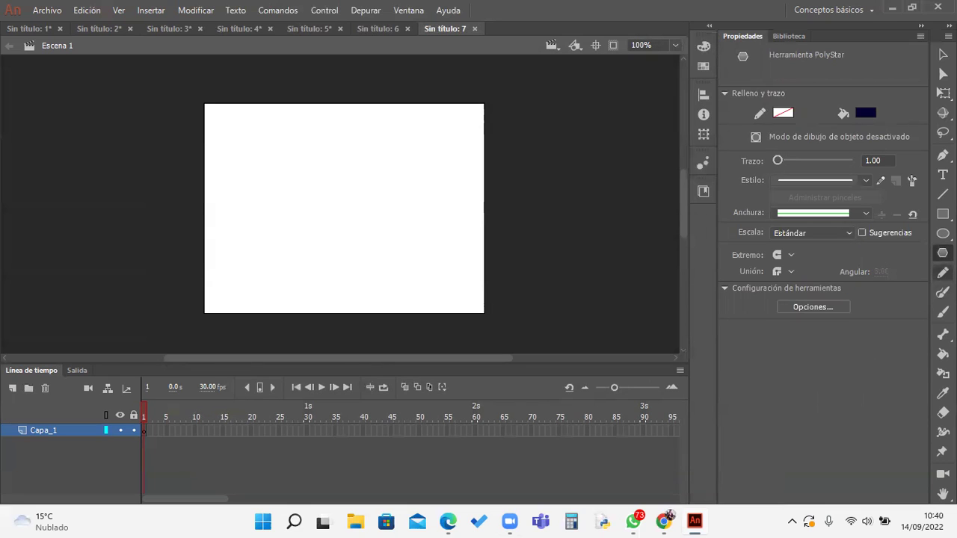
pyautogui.click(816, 309)
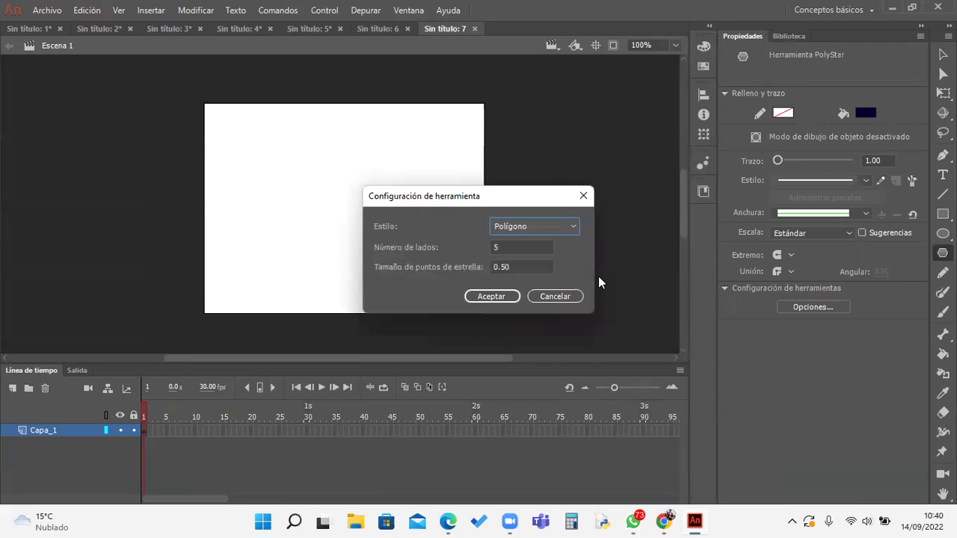
pyautogui.click(575, 228)
pyautogui.click(538, 256)
pyautogui.click(500, 296)
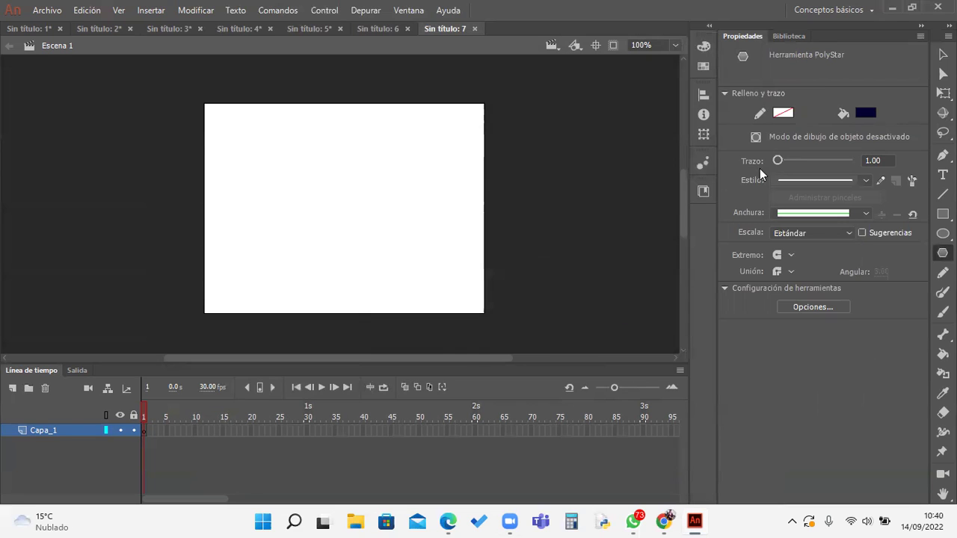
# Step: Draw an orange-red star about 212 x 202 px and centre it on the stage
pyautogui.click(866, 113)
pyautogui.click(665, 220)
pyautogui.moveTo(331, 197); pyautogui.dragTo(376, 261)
pyautogui.press('v')
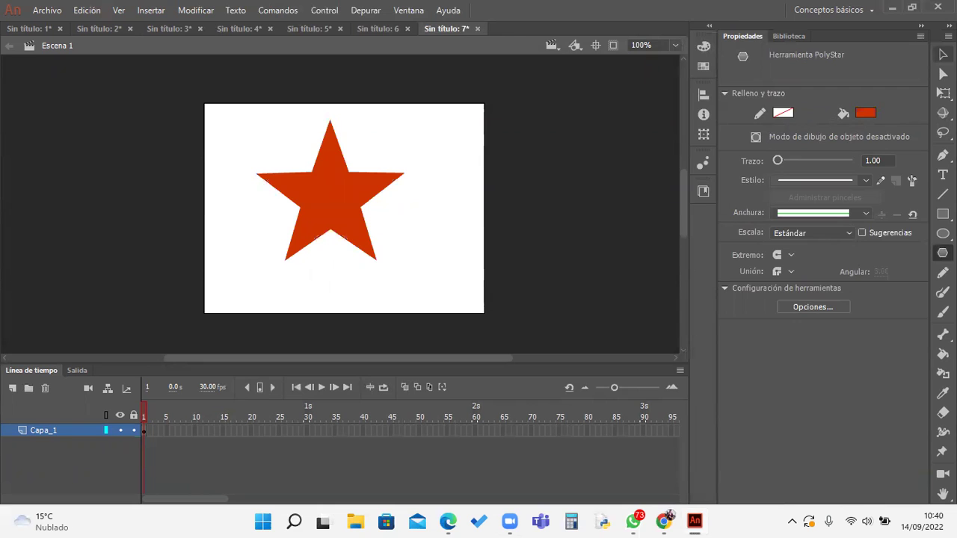
pyautogui.moveTo(348, 201)
pyautogui.mouseDown()
pyautogui.moveTo(363, 212)
pyautogui.moveTo(355, 211)
pyautogui.mouseUp()
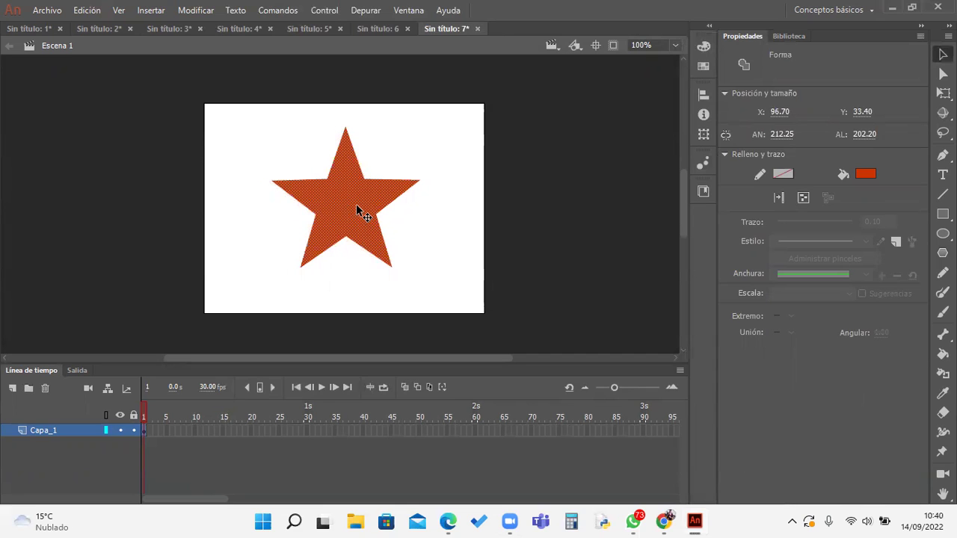
# Step: Insert keyframes at frames 30 and 50 of the star's layer
pyautogui.click(307, 430)
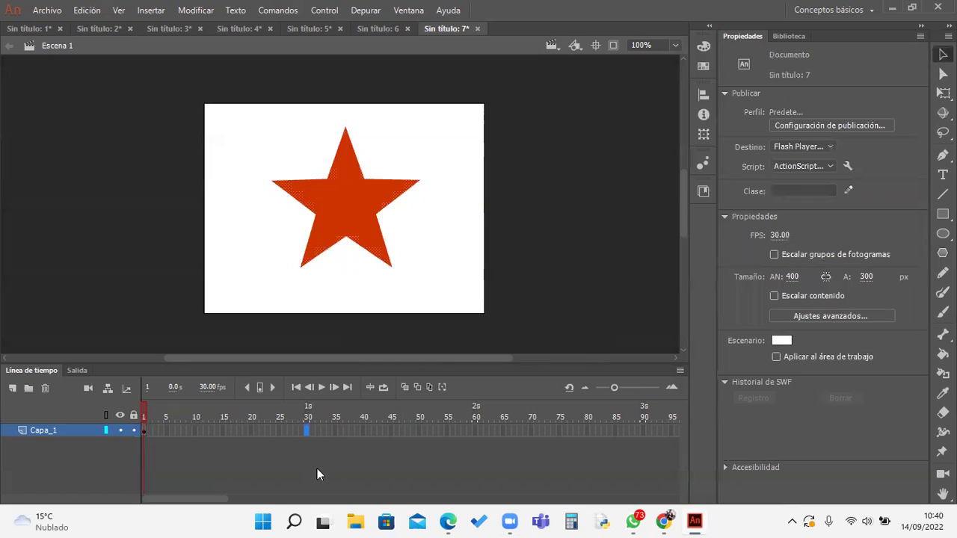
pyautogui.click(259, 387)
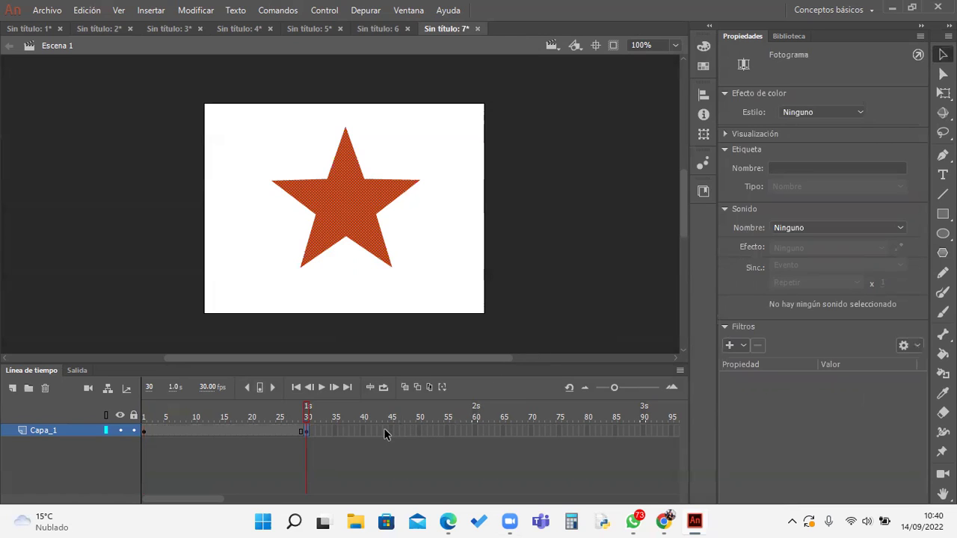
pyautogui.click(418, 431)
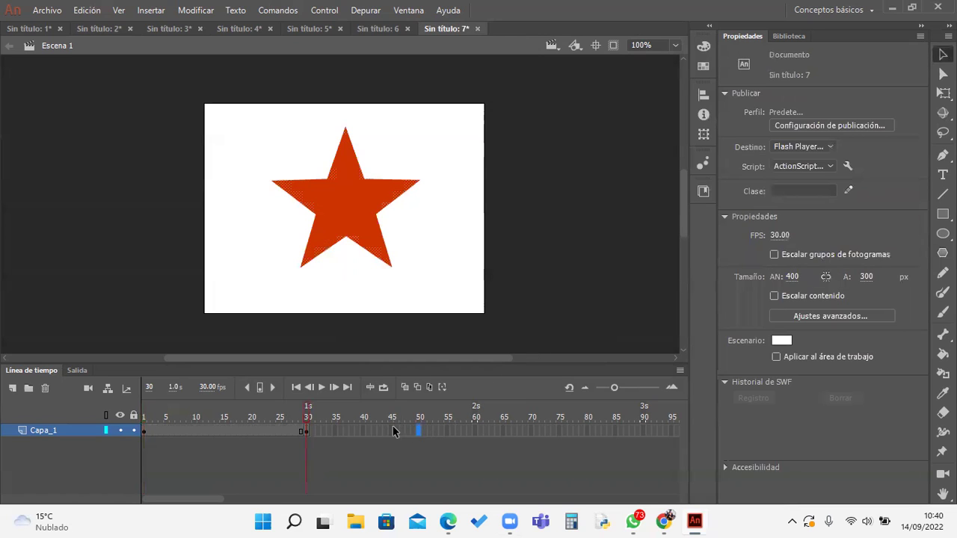
pyautogui.click(260, 388)
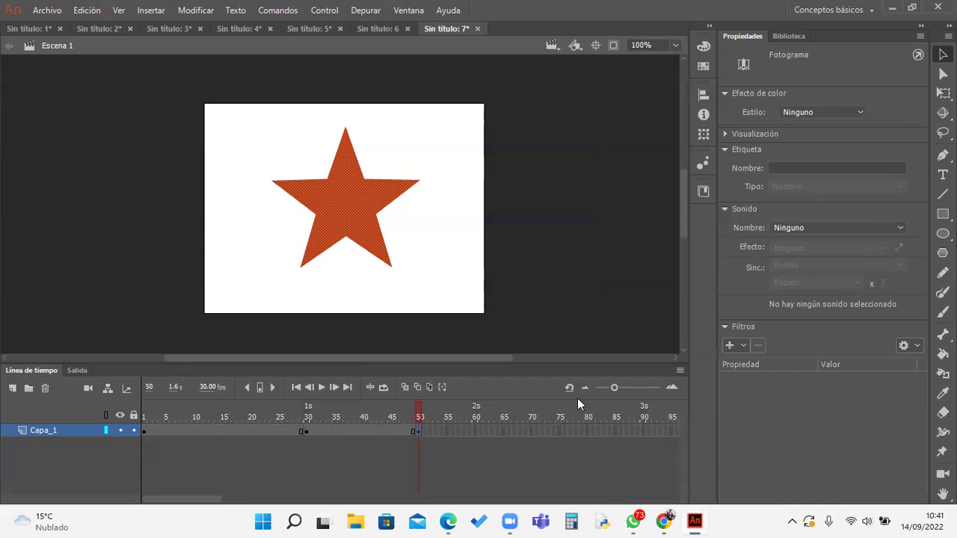
# Step: Replace the star on frame 50 with the static text ESTRELLA
pyautogui.press('Delete')
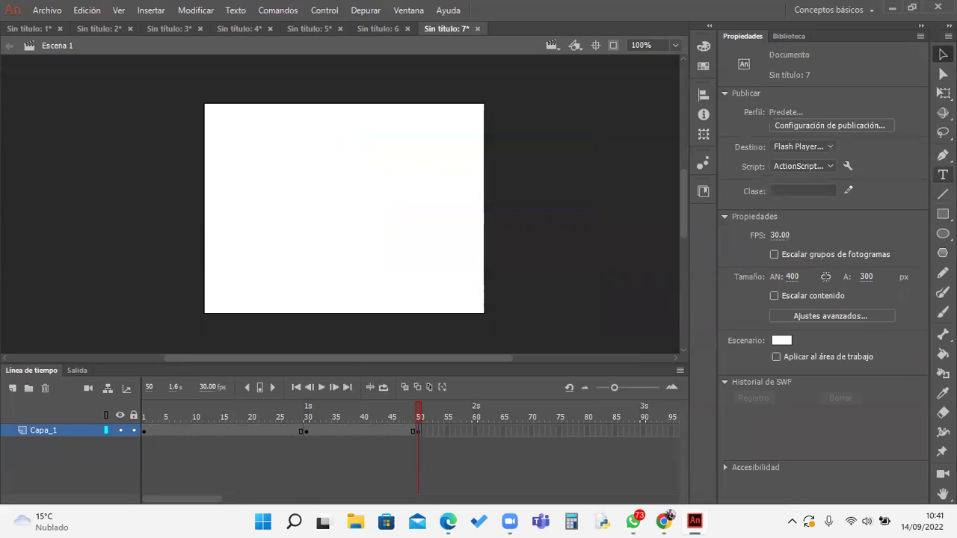
pyautogui.click(943, 174)
pyautogui.click(278, 216)
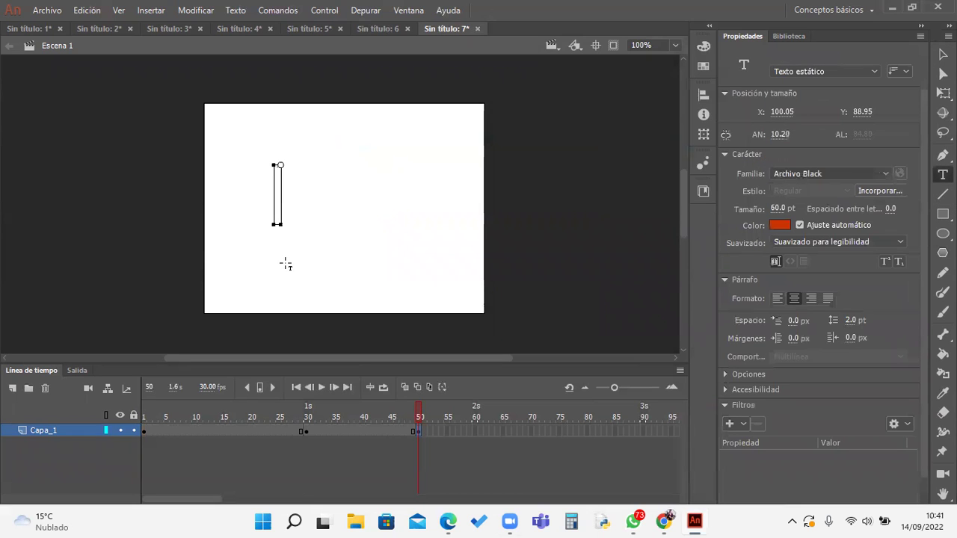
pyautogui.write('ESTRELLA')
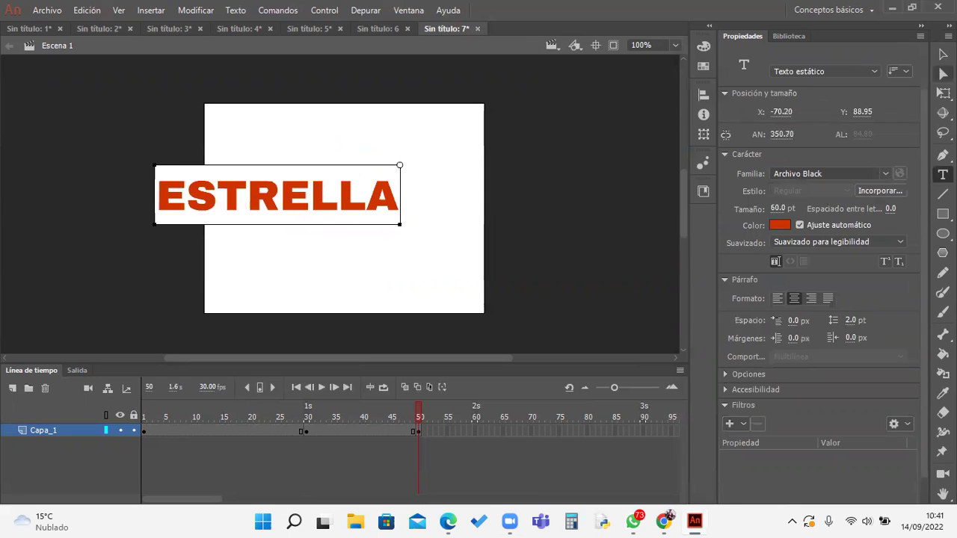
# Step: Set the ESTRELLA text size to 50 pt and centre the text on the stage
pyautogui.click(943, 54)
pyautogui.moveTo(397, 179); pyautogui.dragTo(435, 208)
pyautogui.hotkey('shift', 'Up')
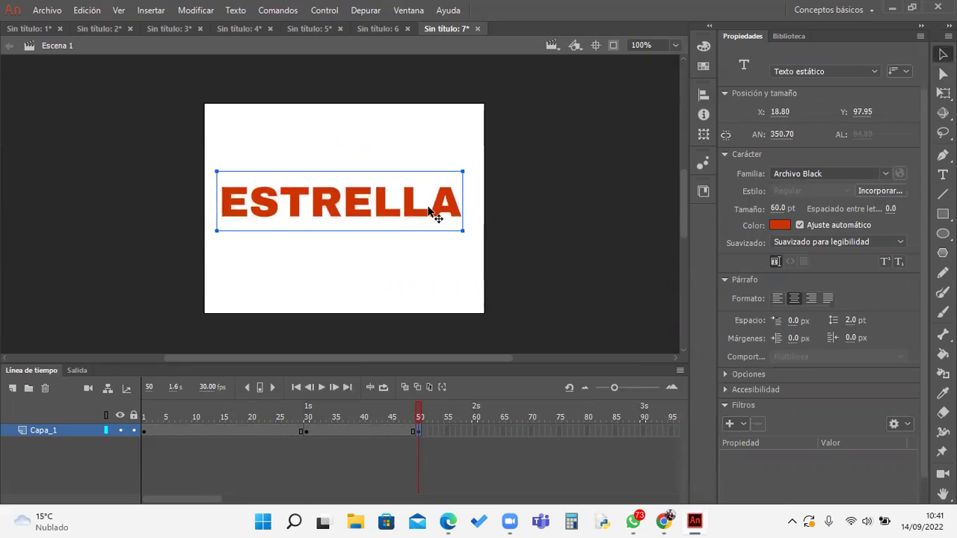
pyautogui.moveTo(431, 207); pyautogui.dragTo(436, 207)
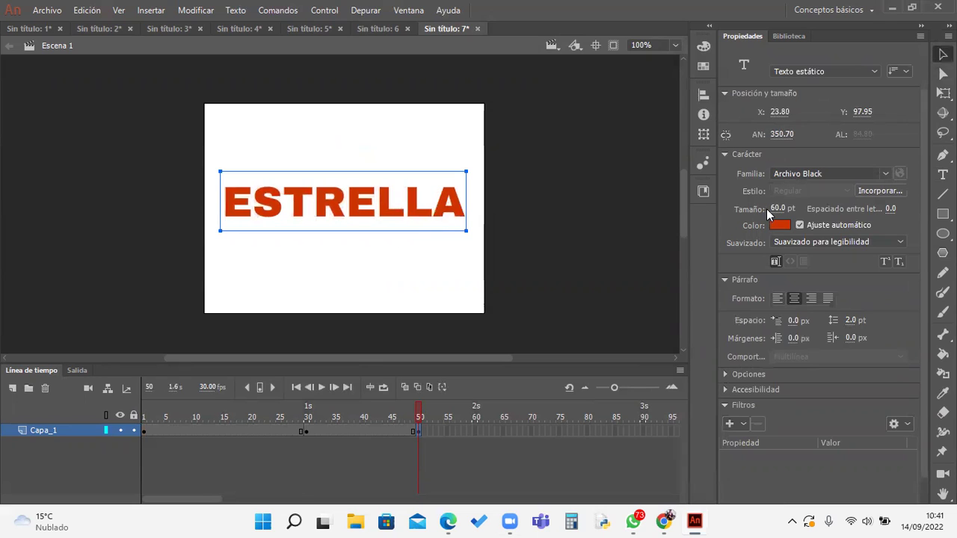
pyautogui.click(775, 208)
pyautogui.write('50')
pyautogui.press('Return')
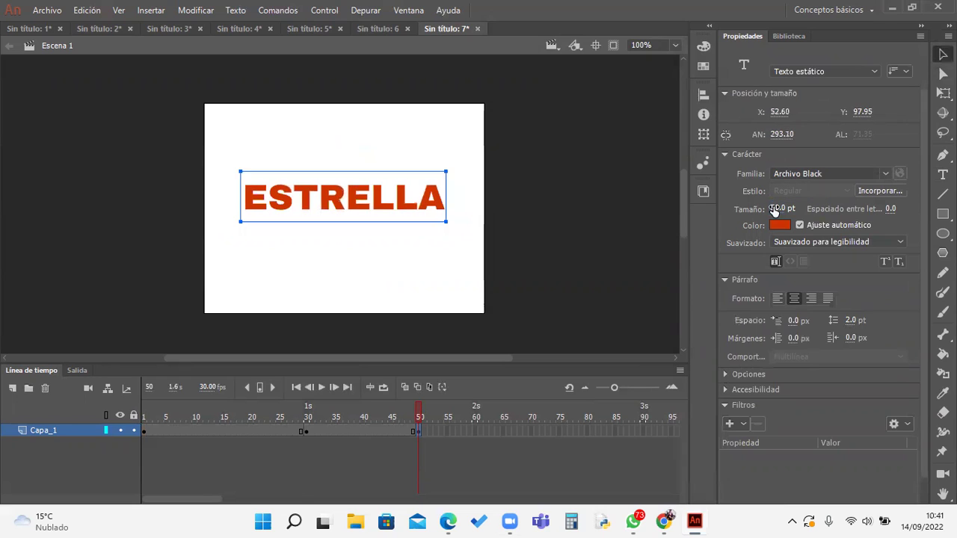
pyautogui.moveTo(444, 212); pyautogui.dragTo(445, 223)
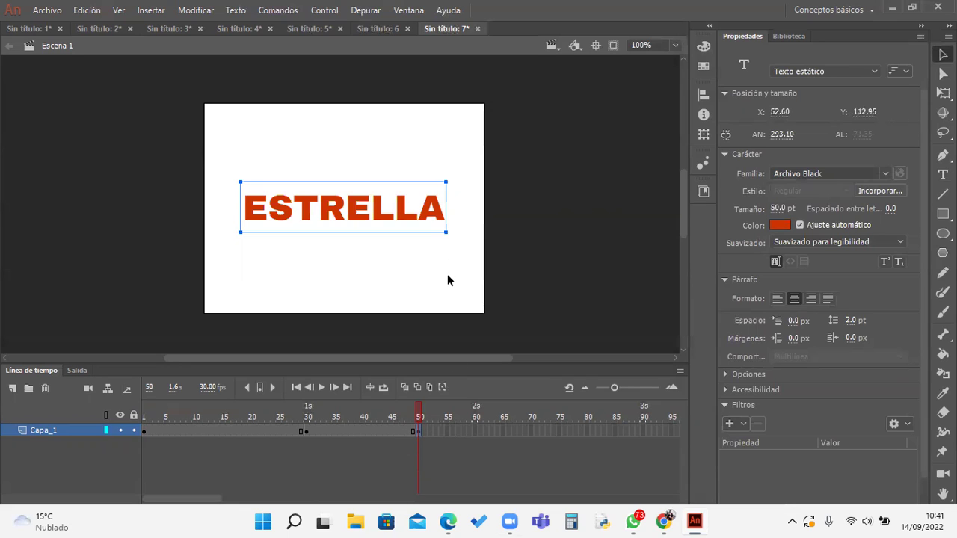
# Step: Break apart the ESTRELLA text on frame 50 twice, first into letters and again into plain shapes
pyautogui.rightClick(402, 216)
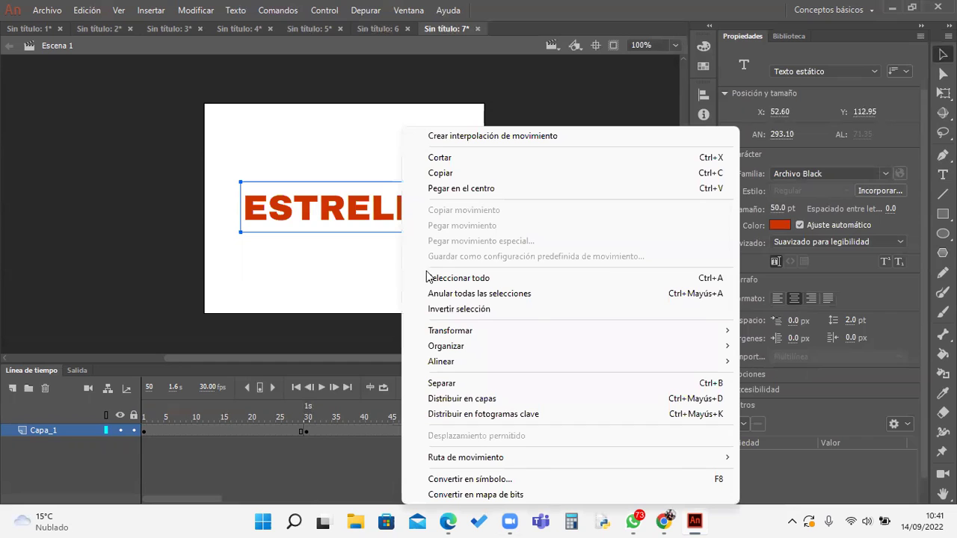
pyautogui.click(493, 384)
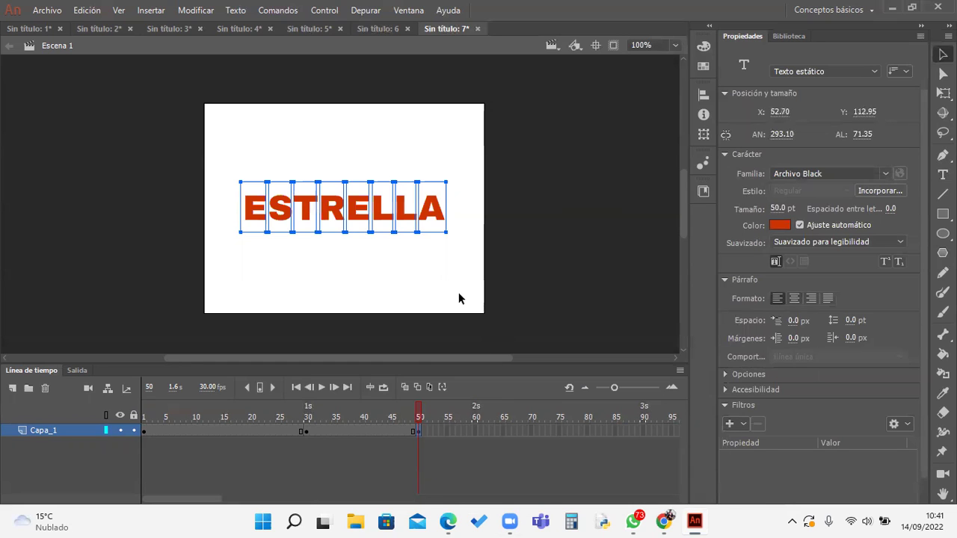
pyautogui.rightClick(389, 210)
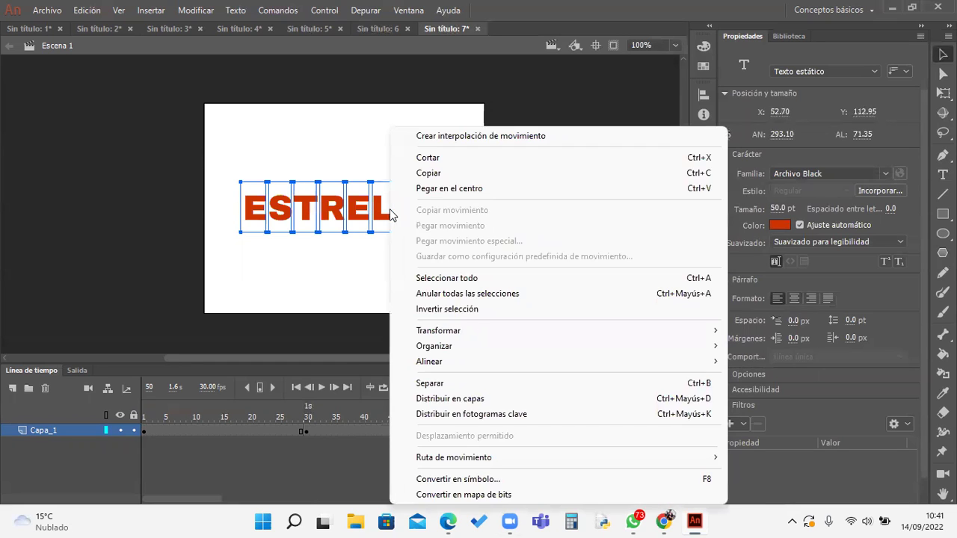
pyautogui.click(466, 383)
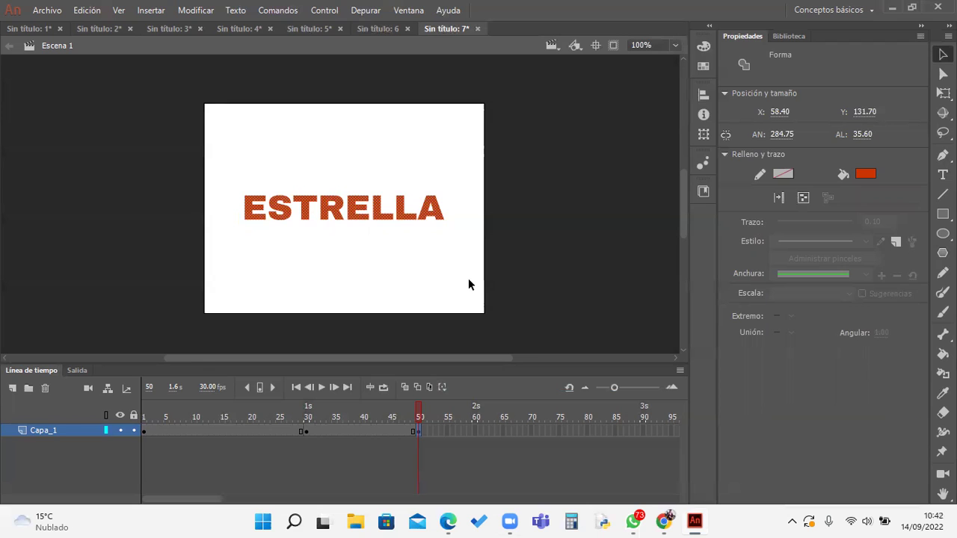
# Step: Create a shape tween between the star on frame 30 and ESTRELLA on frame 50, and extend the layer to frame 90
pyautogui.rightClick(378, 434)
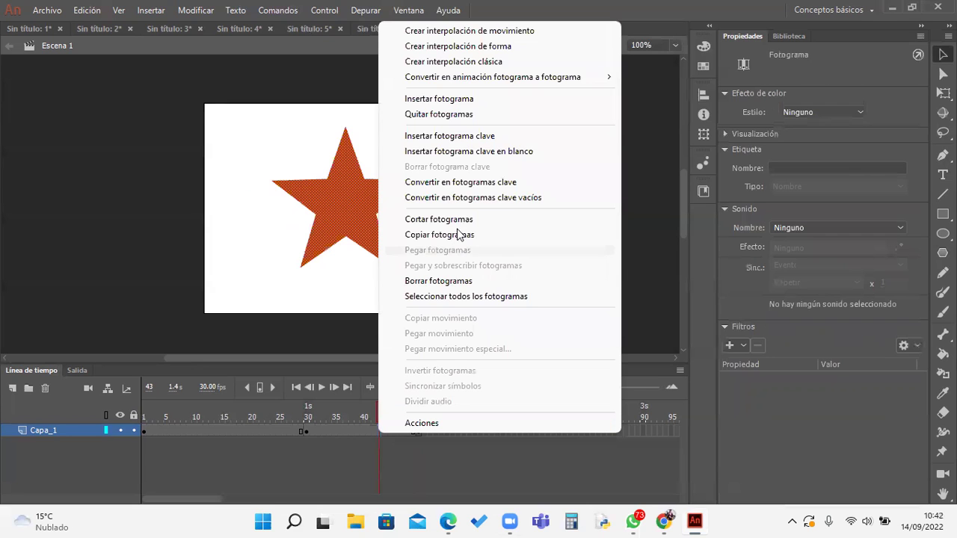
pyautogui.click(510, 46)
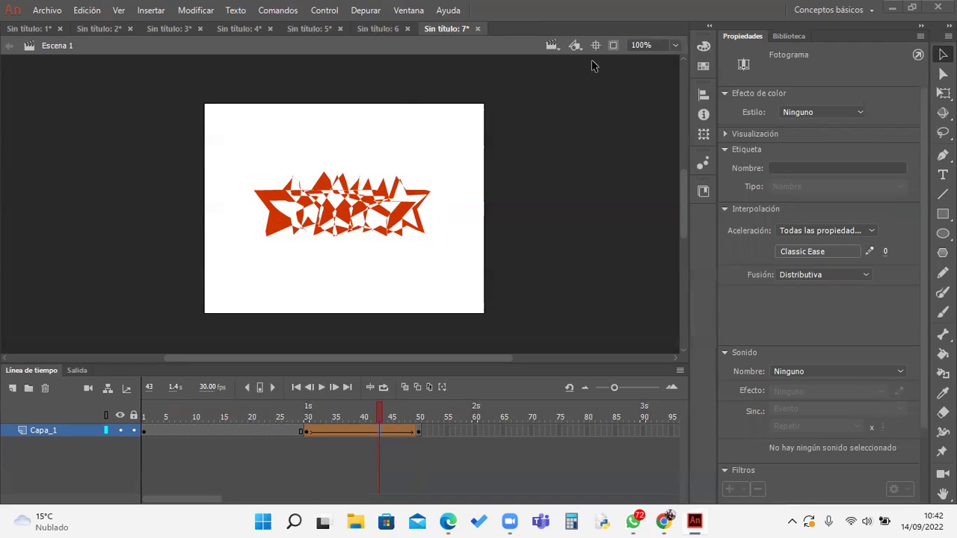
pyautogui.rightClick(643, 431)
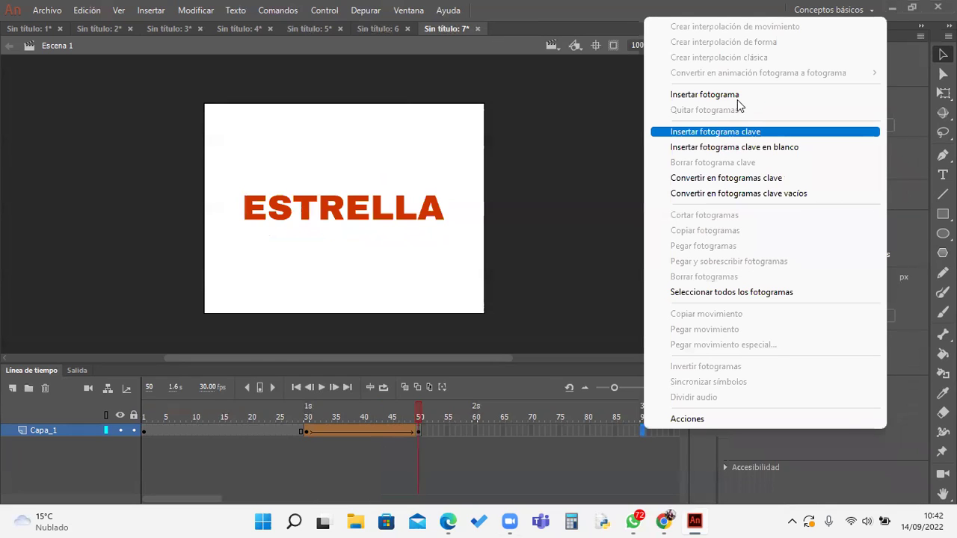
pyautogui.click(739, 97)
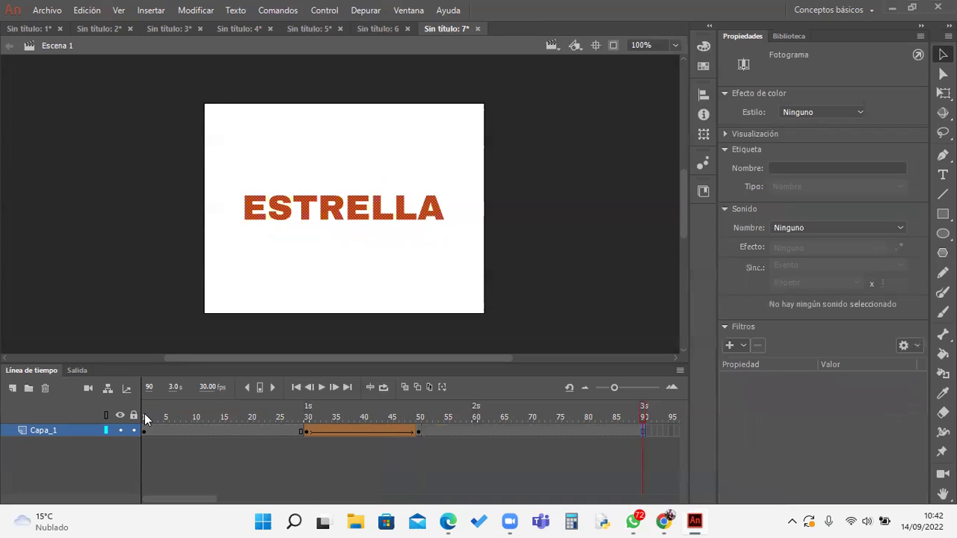
# Step: Scrub the timeline from frame 1 to frame 50, and test the movie in a preview window before closing it
pyautogui.click(148, 414)
pyautogui.moveTo(163, 421); pyautogui.dragTo(307, 435)
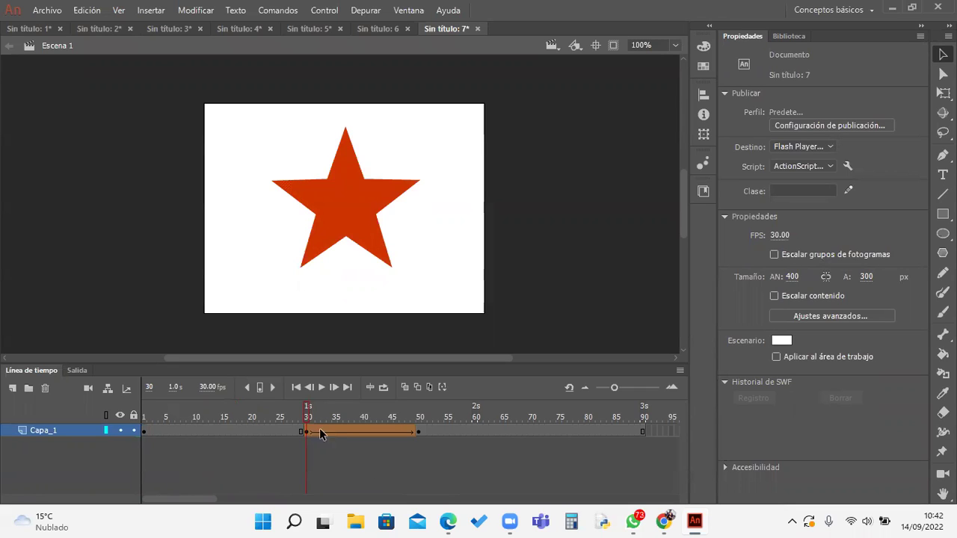
pyautogui.moveTo(309, 413); pyautogui.dragTo(420, 433)
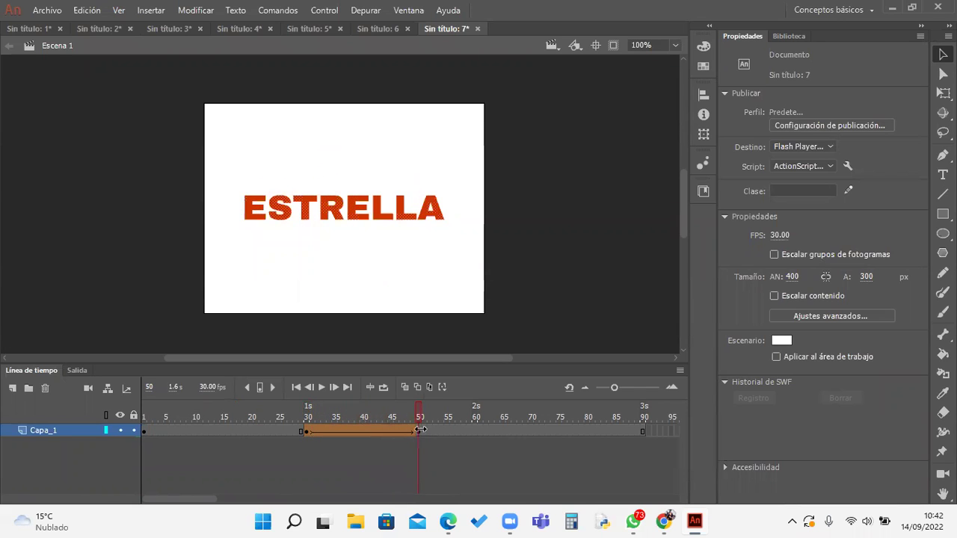
pyautogui.hotkey('ctrl', 'Return')
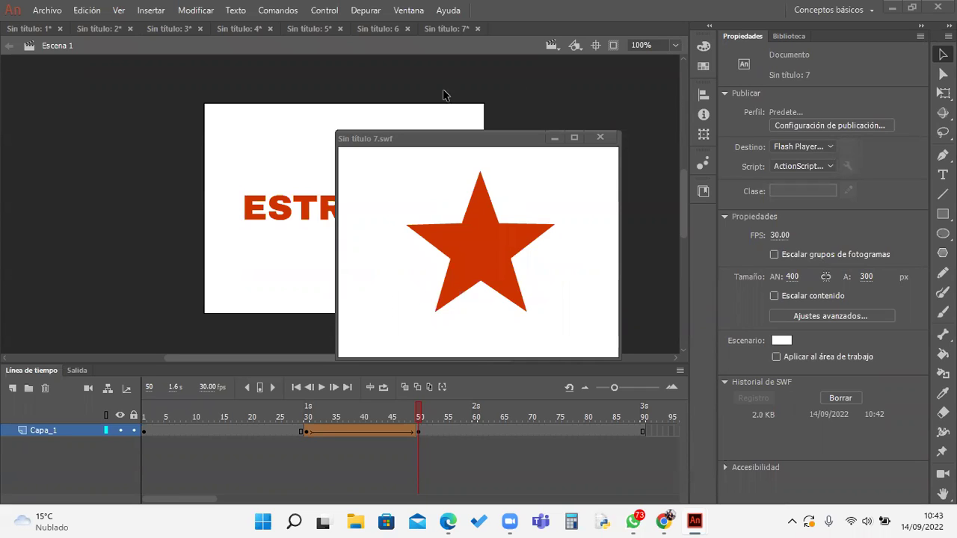
pyautogui.click(601, 138)
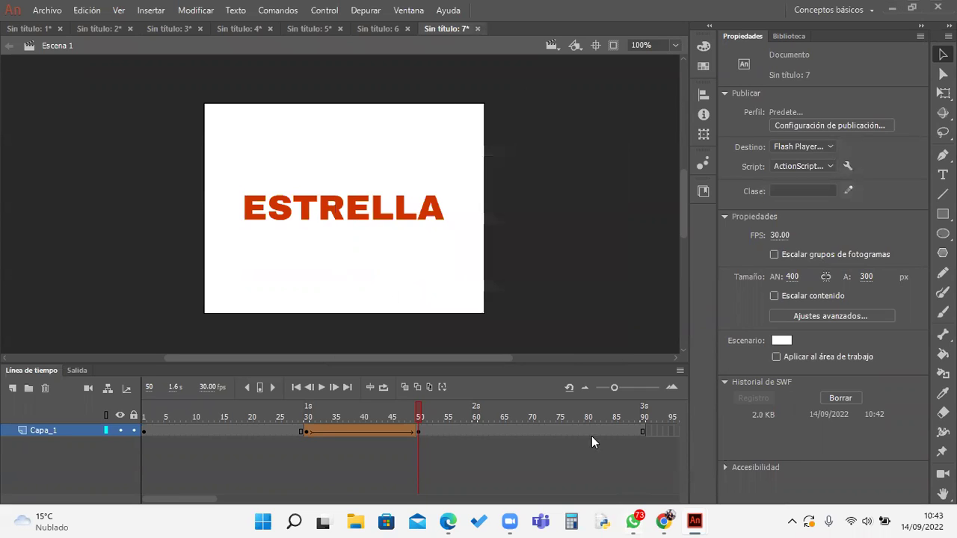